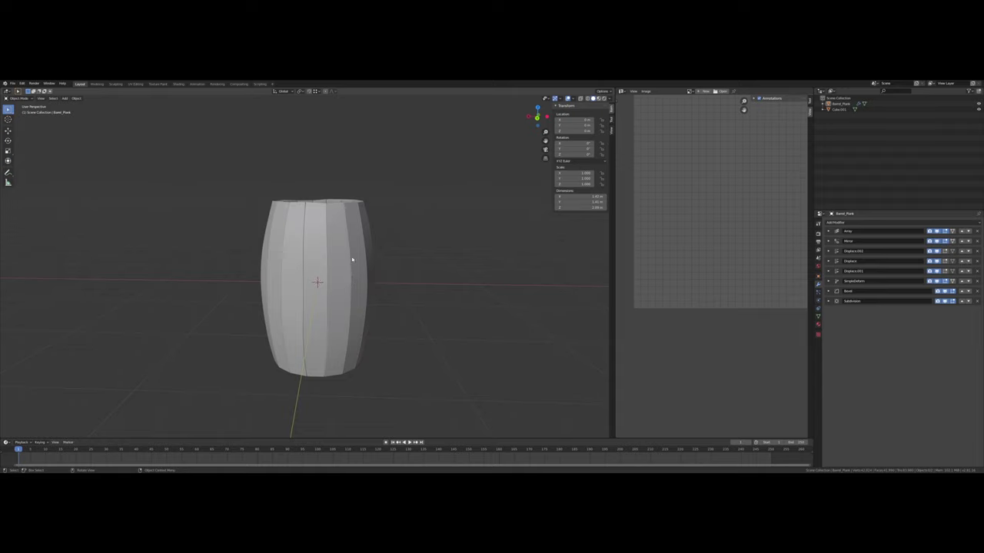
Add a cylinder mesh at the centre of the barrel.
middle_drag(352, 259, 368, 275)
scroll(356, 277, up, 2)
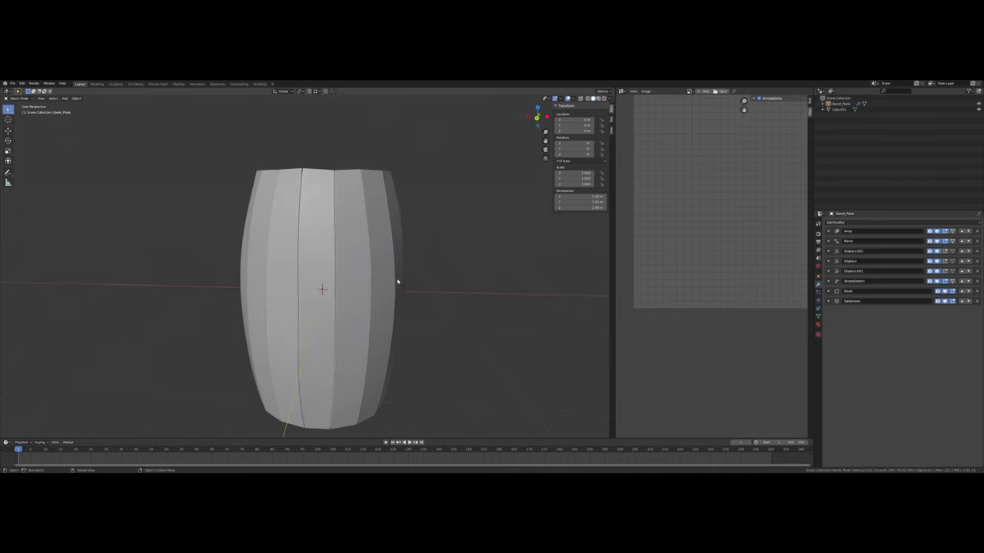
scroll(419, 280, down, 2)
middle_drag(422, 279, 422, 277)
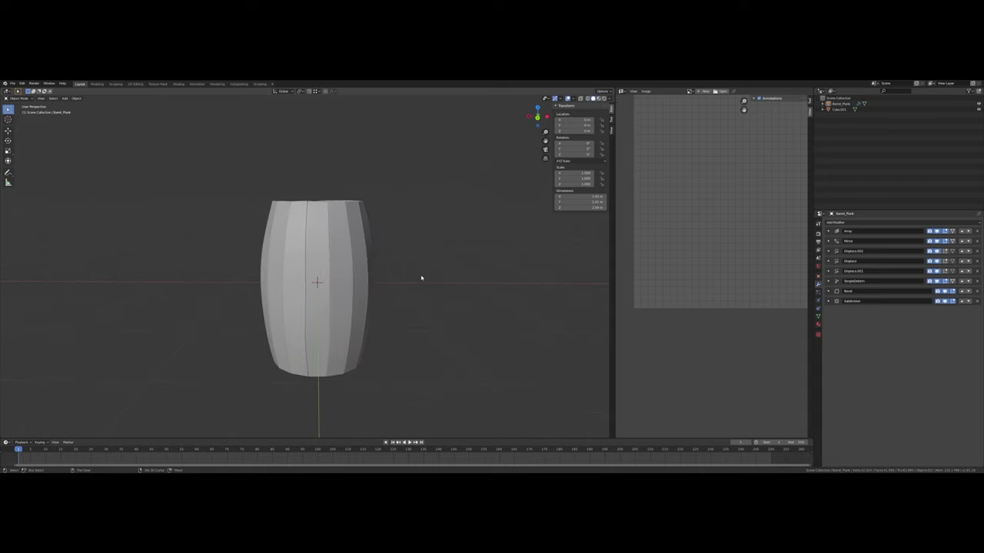
key(shift+a)
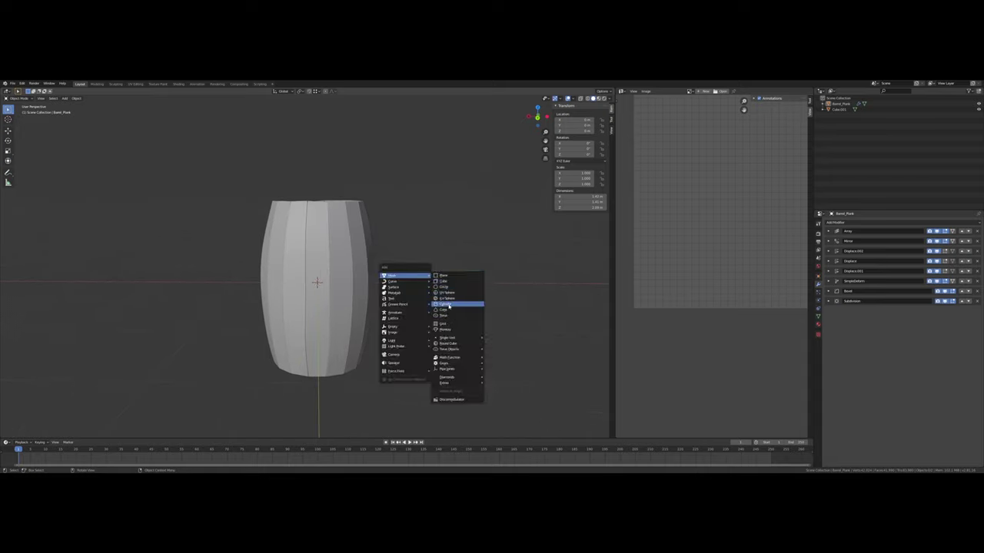
click(441, 303)
Flatten the cylinder along the Z axis into a disc about 0.07 m thick.
middle_drag(439, 303, 419, 267)
key(s)
key(z)
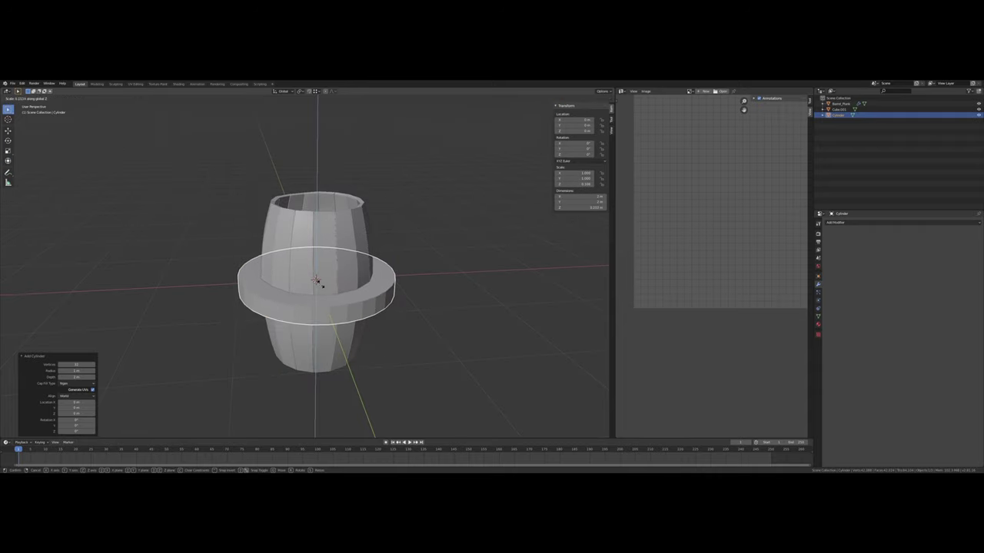
click(316, 279)
middle_drag(316, 280, 314, 263)
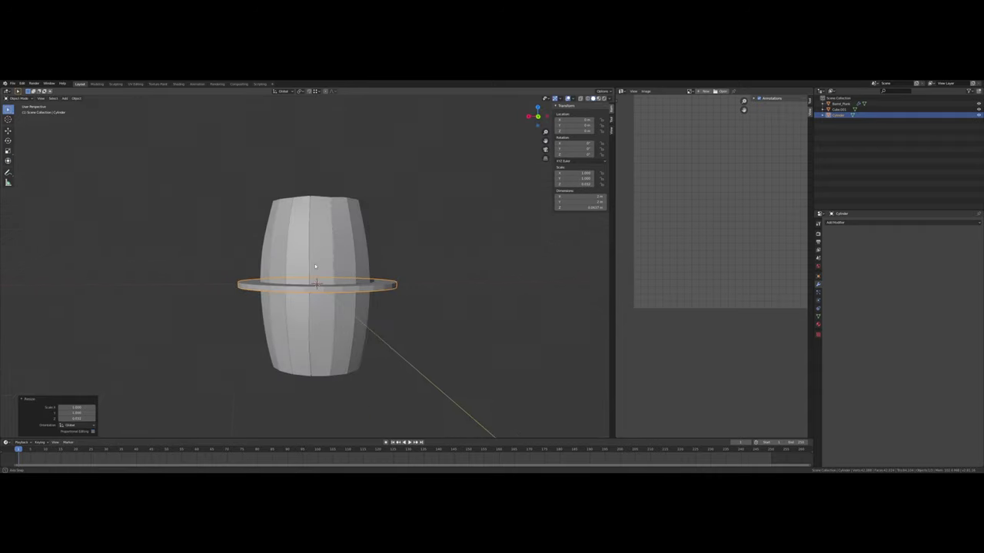
key(s)
key(z)
click(369, 263)
Move the flat disc up along Z to just below the barrel's rim.
key(g)
key(z)
click(423, 205)
middle_drag(424, 204, 423, 204)
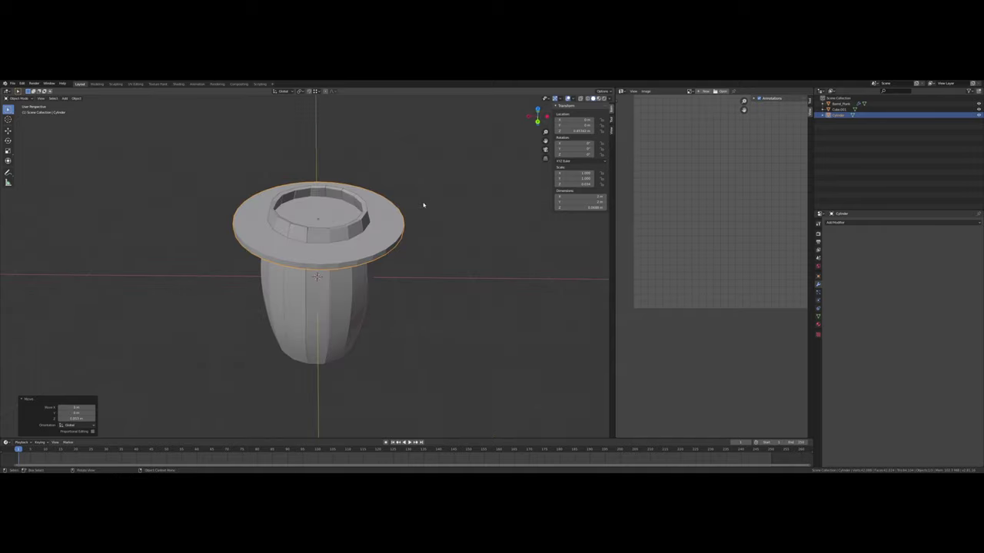
Delete the disc's top and bottom cap faces so that only the open outer ring remains.
key(Tab)
scroll(413, 238, up, 3)
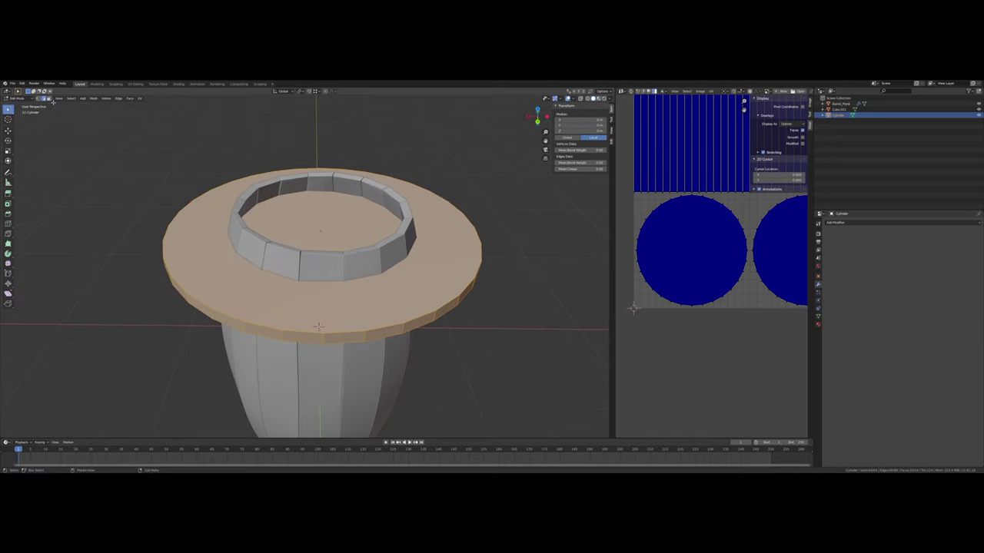
click(440, 266)
key(x)
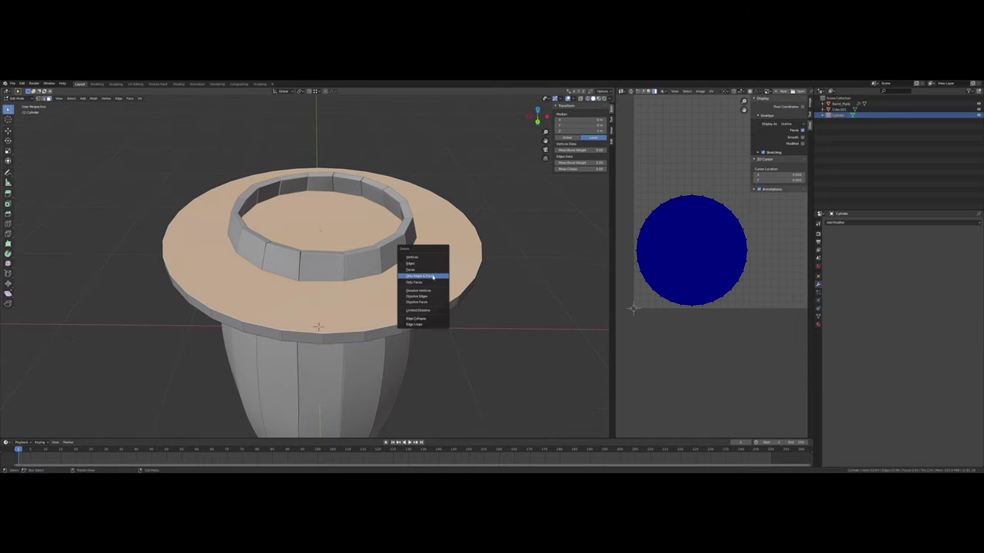
click(432, 277)
key(ctrl+z)
key(x)
click(427, 271)
middle_drag(427, 273, 409, 238)
key(Tab)
scroll(430, 255, down, 4)
key(Tab)
key(Tab)
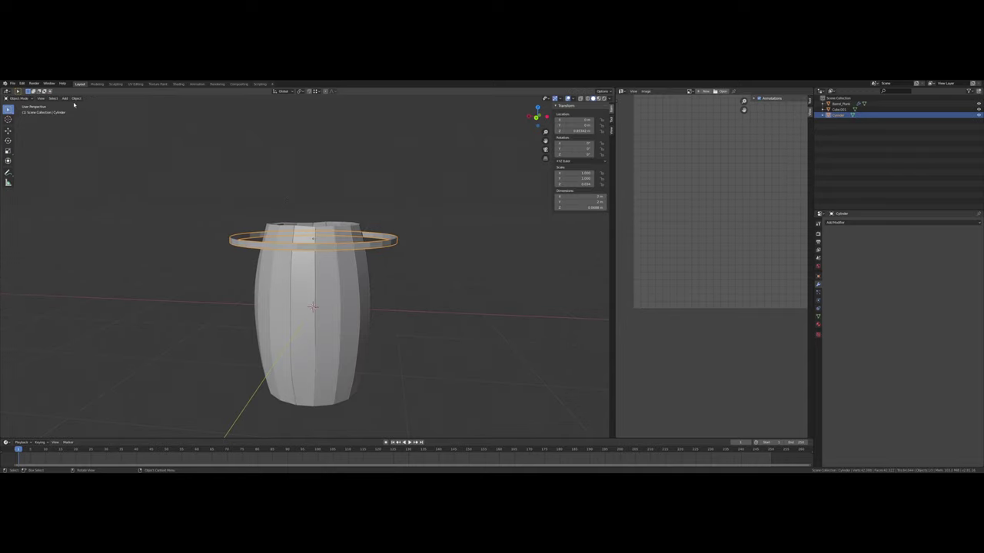
Apply Shade Smooth to the ring.
click(76, 98)
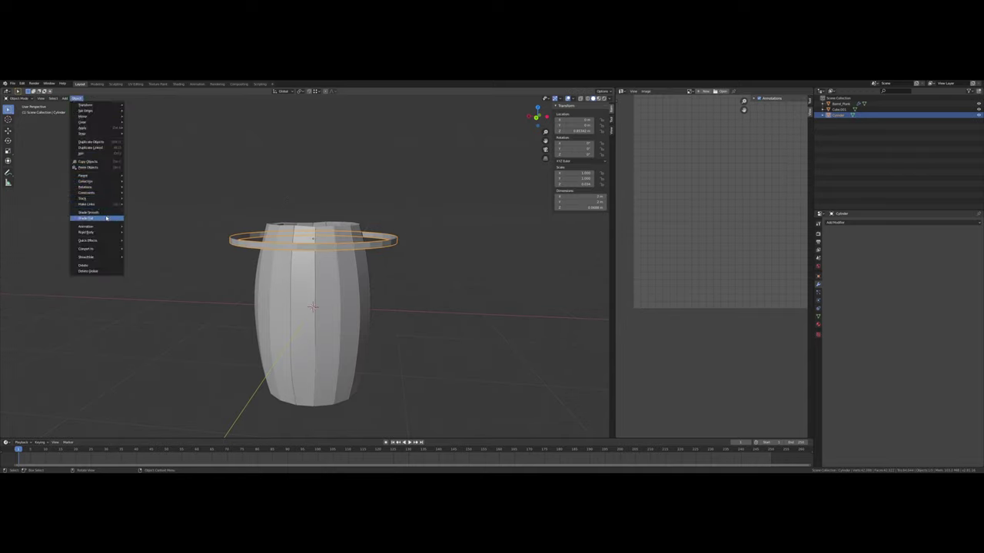
click(106, 219)
scroll(332, 234, up, 3)
middle_drag(332, 234, 351, 241)
Add a Shrinkwrap modifier to the ring with Barrel_Plank as its target.
click(845, 222)
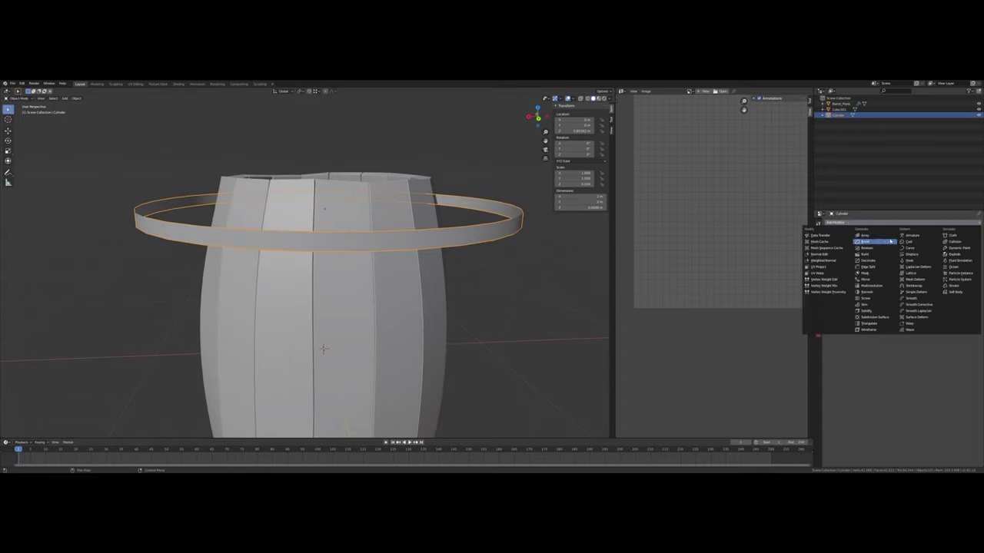
click(910, 285)
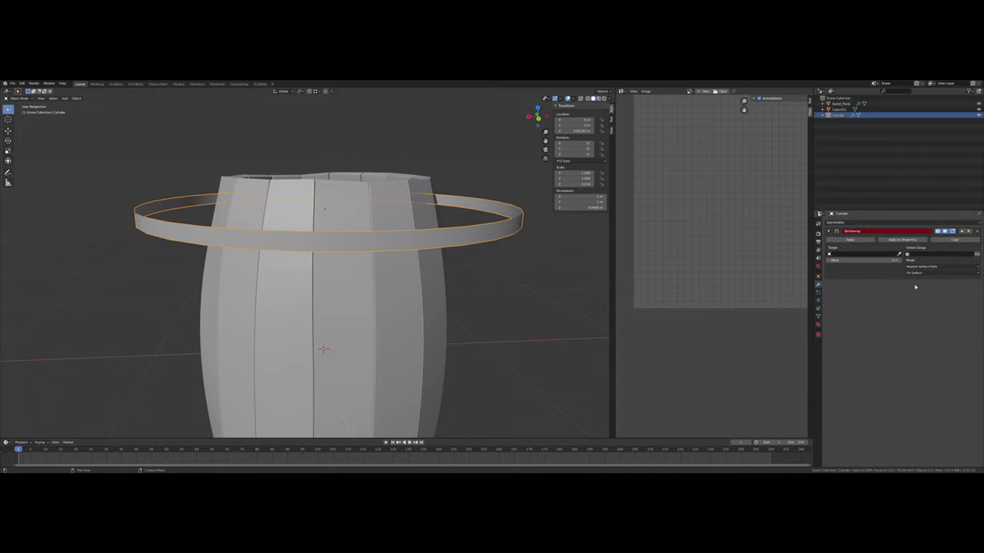
click(861, 254)
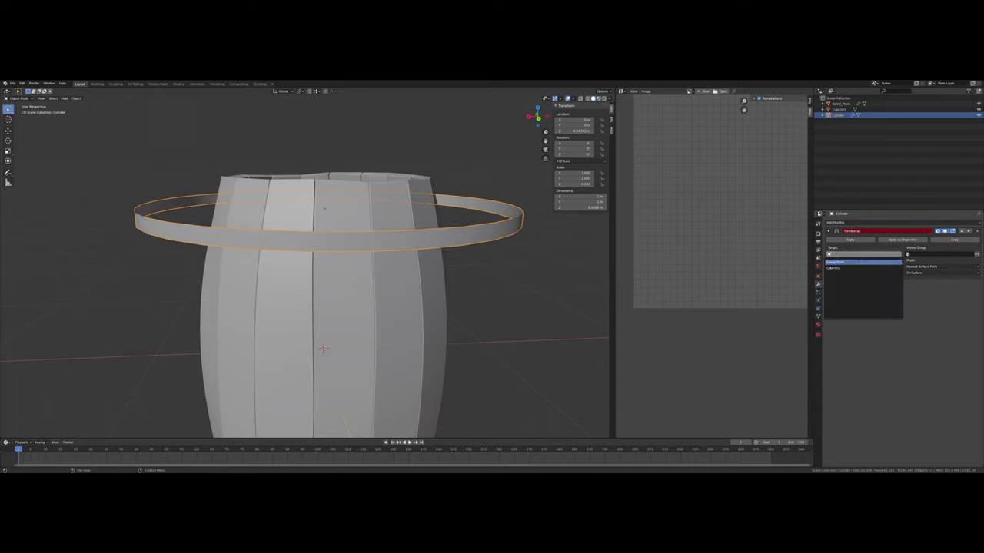
click(862, 262)
middle_drag(456, 254, 415, 263)
Set the Shrinkwrap offset to 0.01 m so the hoop sits outside the planks.
click(865, 260)
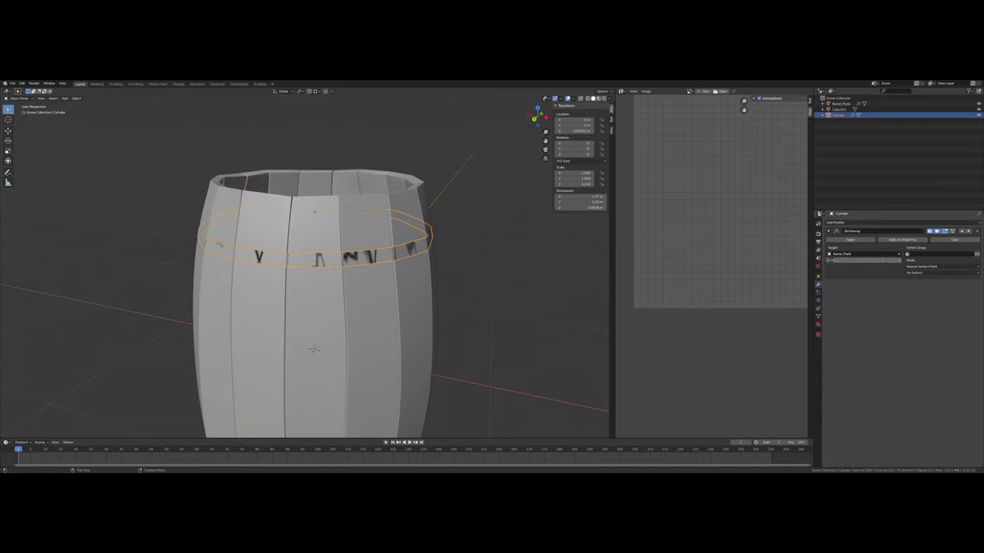
click(900, 260)
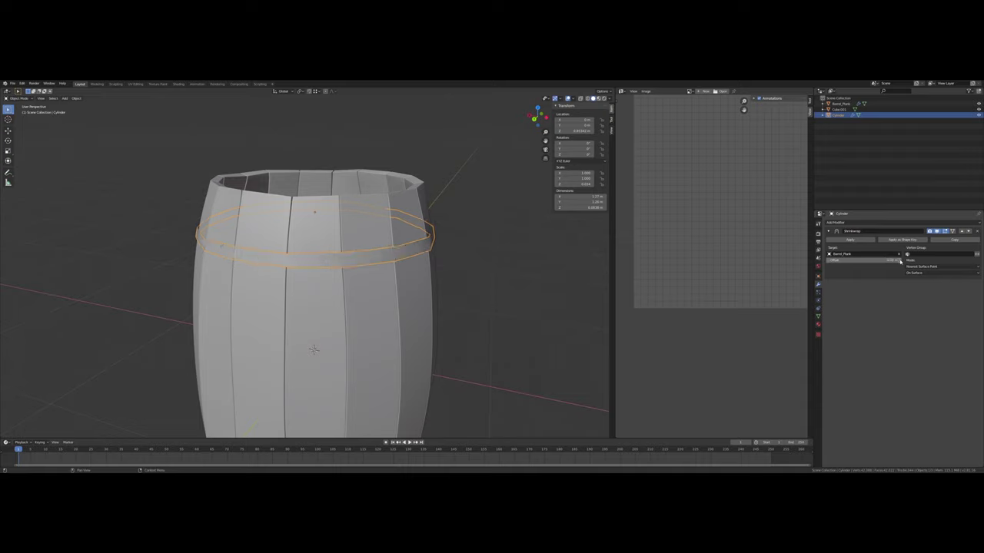
middle_drag(458, 126, 398, 191)
scroll(354, 190, up, 3)
scroll(398, 191, up, 1)
scroll(402, 195, down, 4)
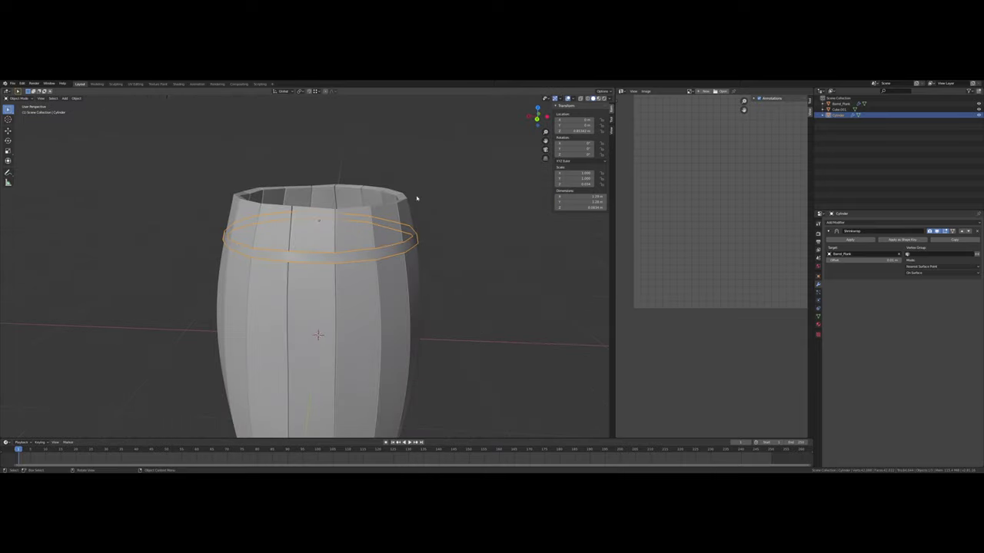
Add a Solidify modifier to the hoop and collapse the settings of both its modifiers.
click(884, 222)
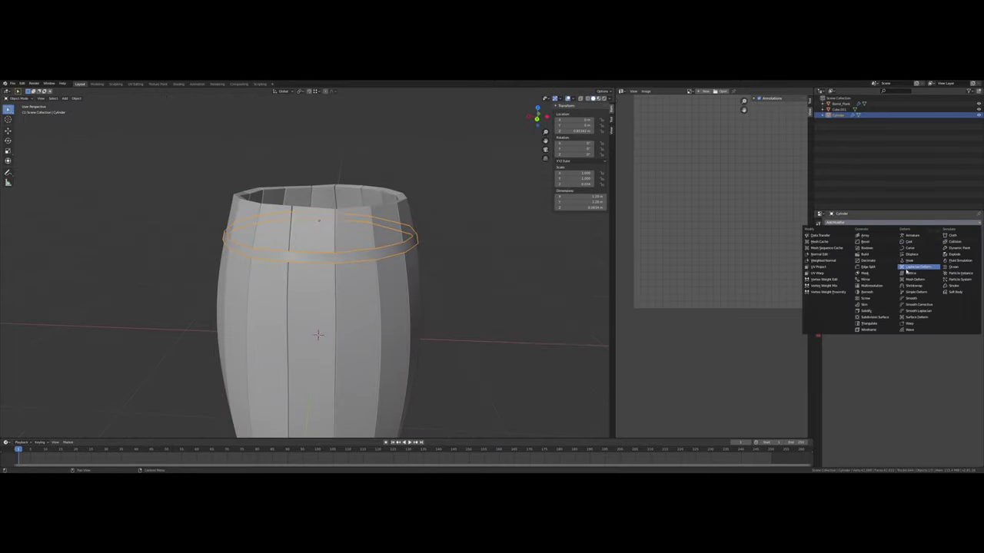
click(876, 311)
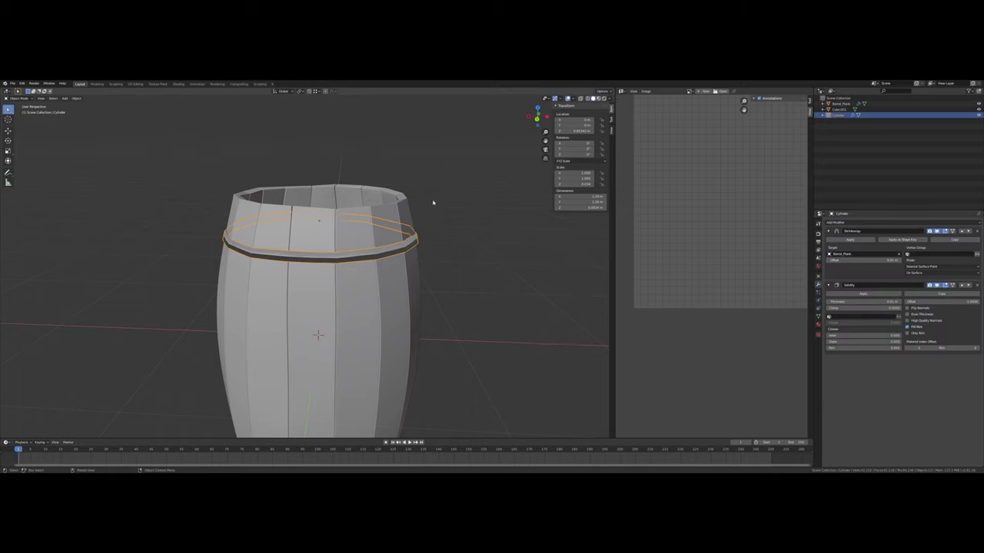
scroll(401, 208, up, 10)
scroll(383, 208, down, 8)
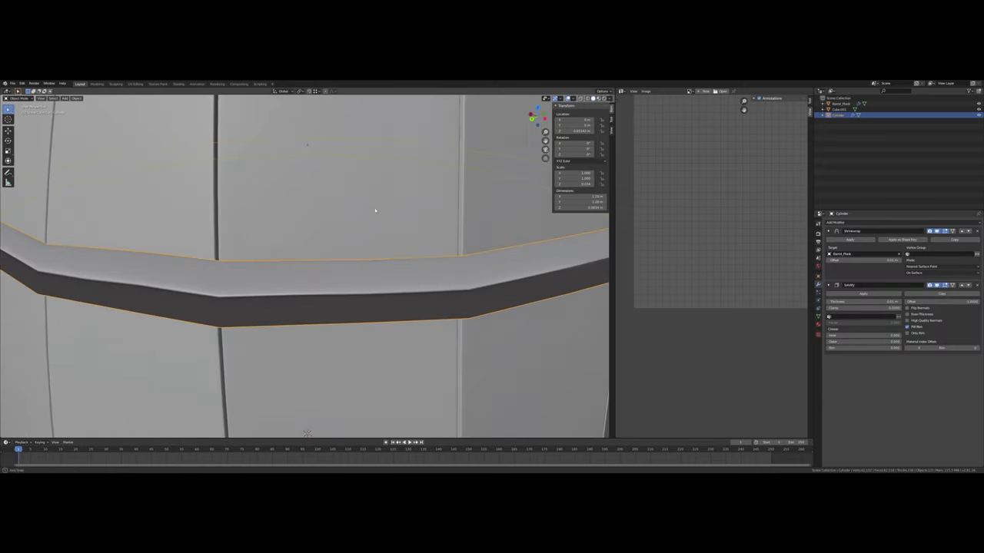
middle_drag(336, 206, 411, 208)
scroll(411, 207, up, 3)
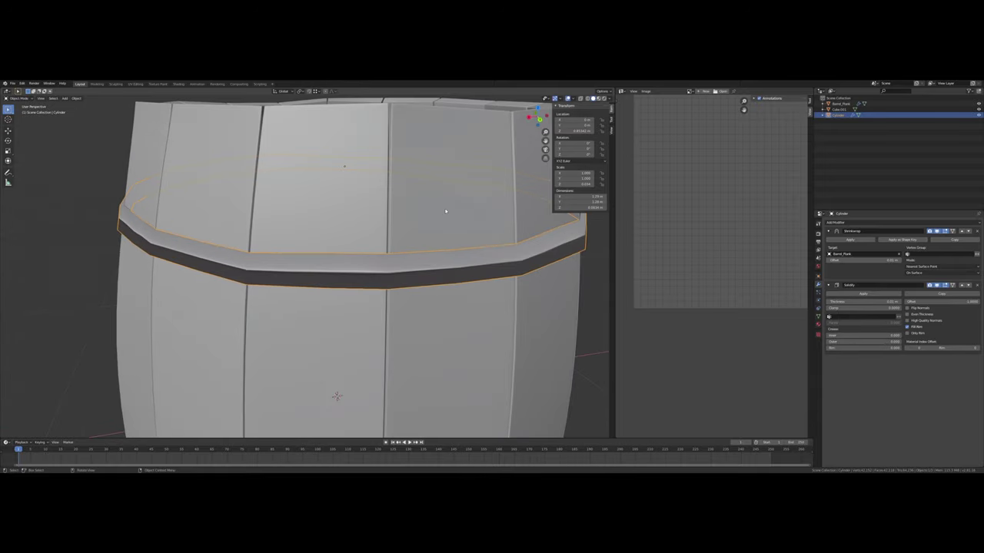
click(828, 286)
click(828, 231)
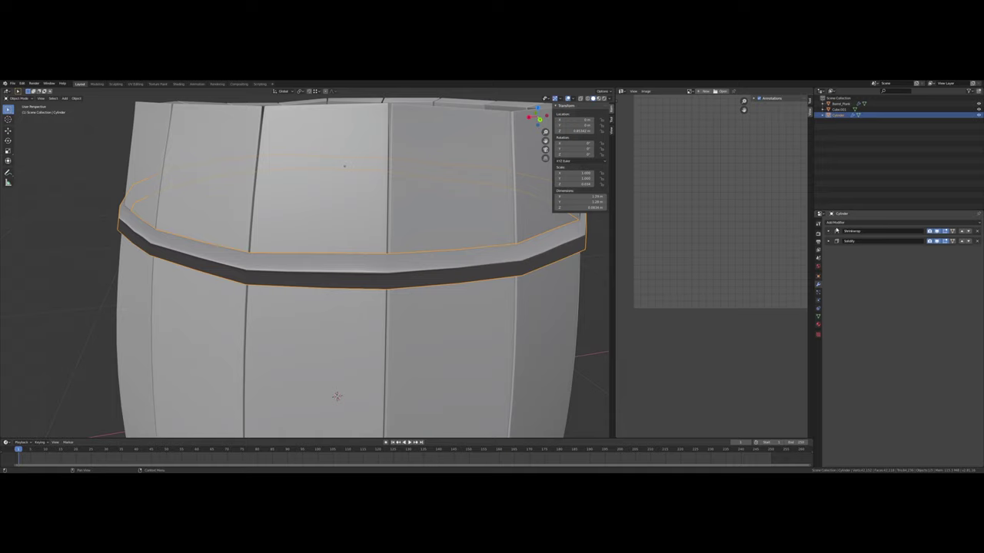
Add a Bevel modifier to the hoop with more segments and its limit method set to Weight.
click(868, 222)
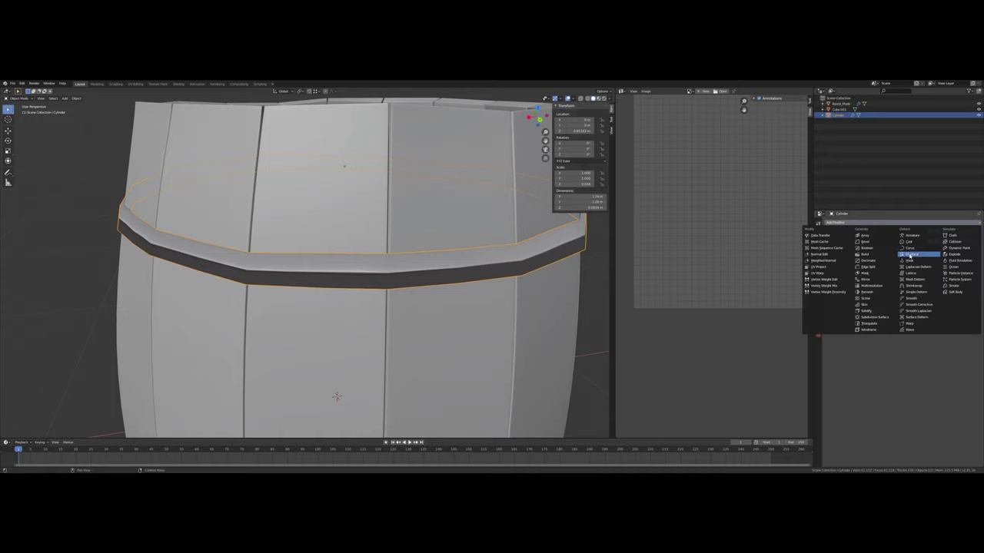
click(874, 244)
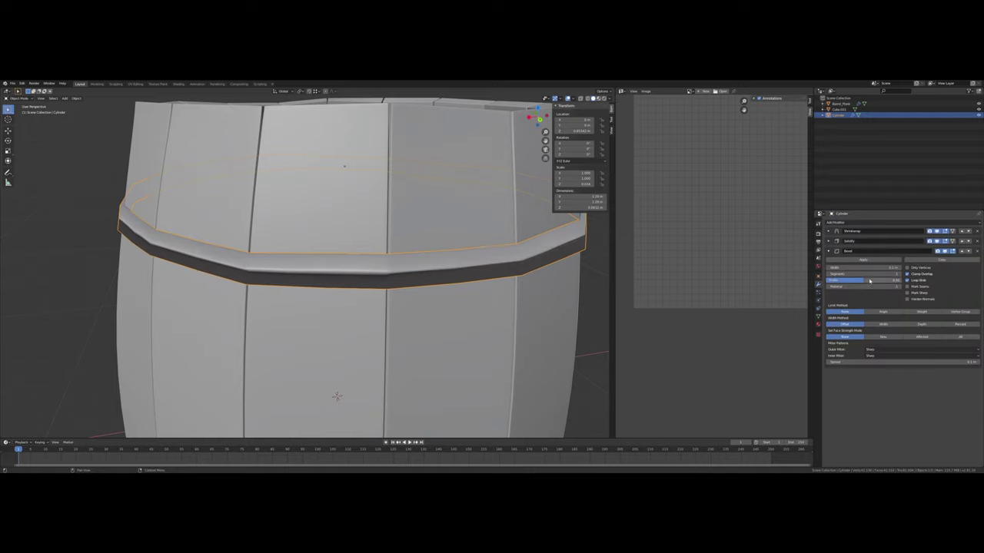
click(896, 274)
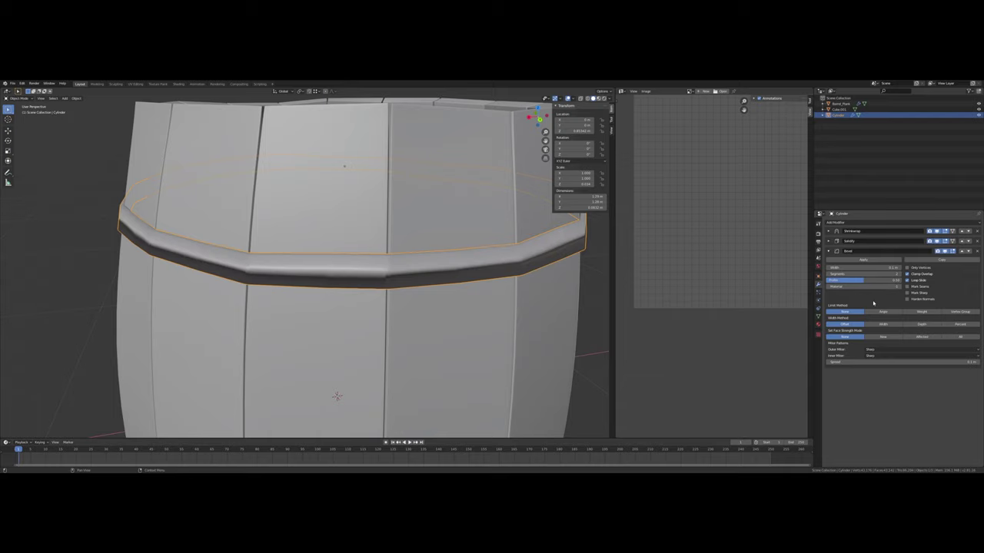
click(915, 311)
Select the ring's upper and lower edge loops in Edit Mode and raise their mean bevel weight.
middle_drag(519, 240, 467, 250)
key(Tab)
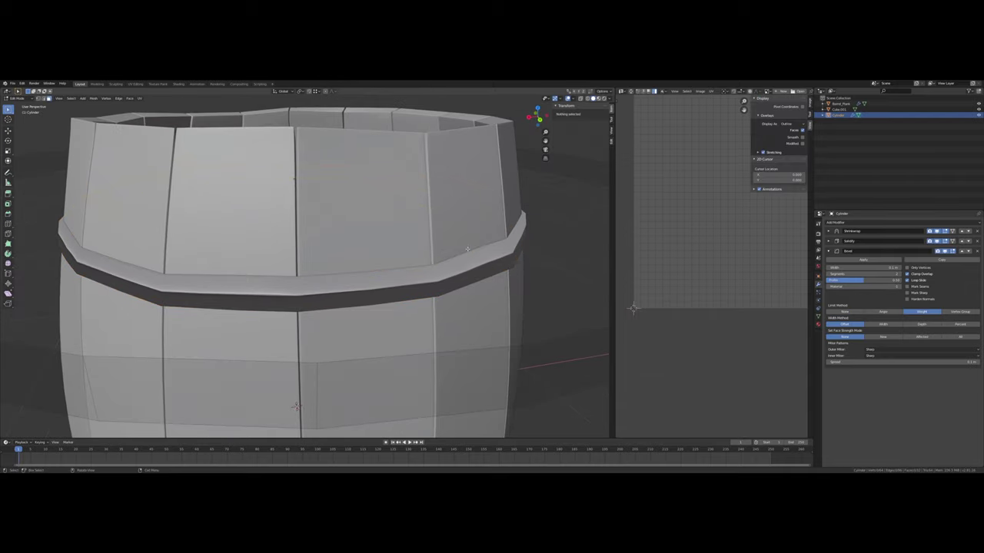
scroll(472, 291, down, 4)
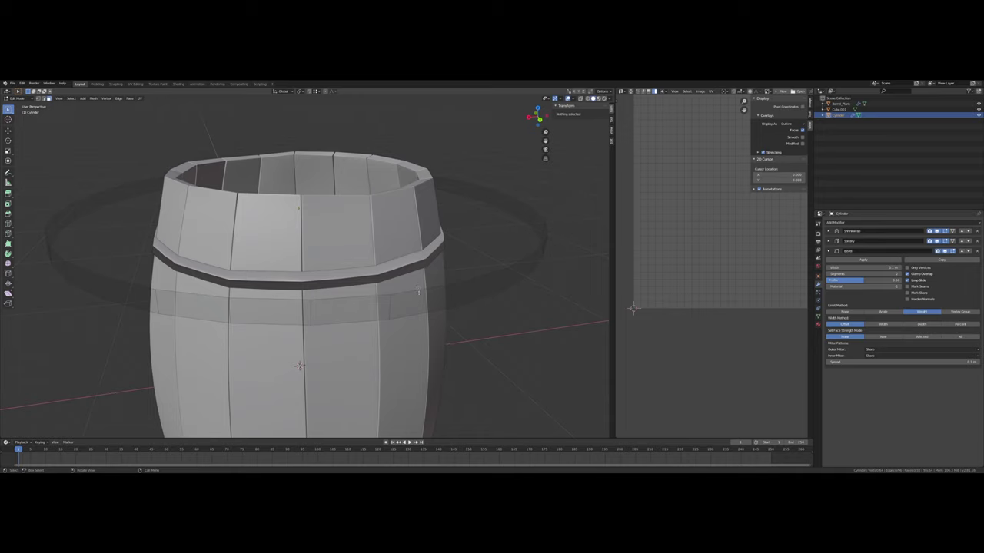
click(47, 98)
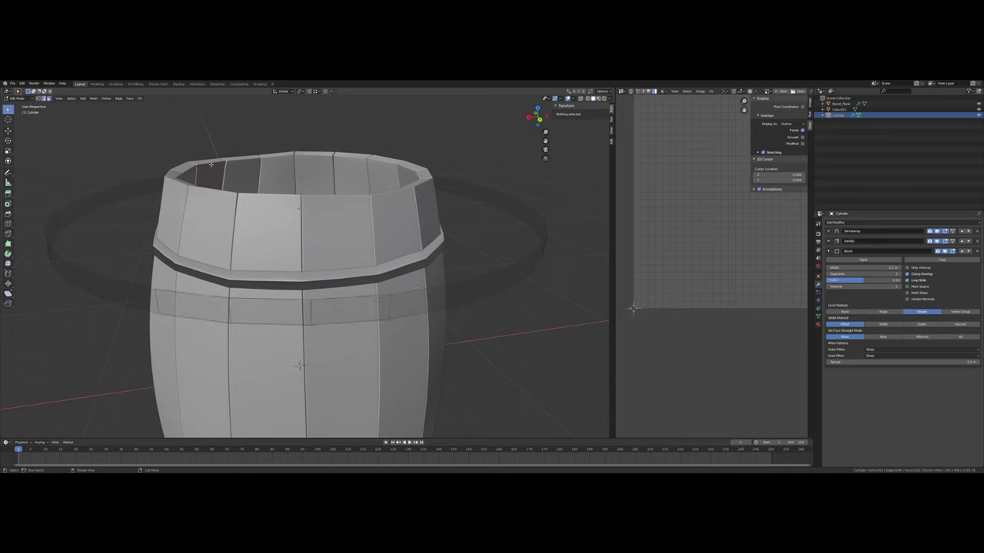
alt+click(404, 295)
alt+shift+click(408, 316)
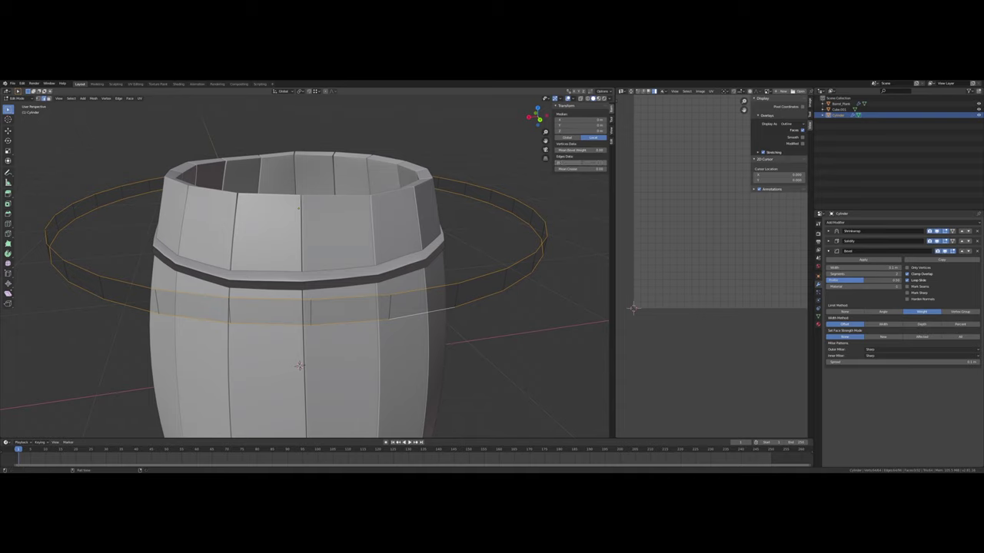
drag(582, 163, 584, 163)
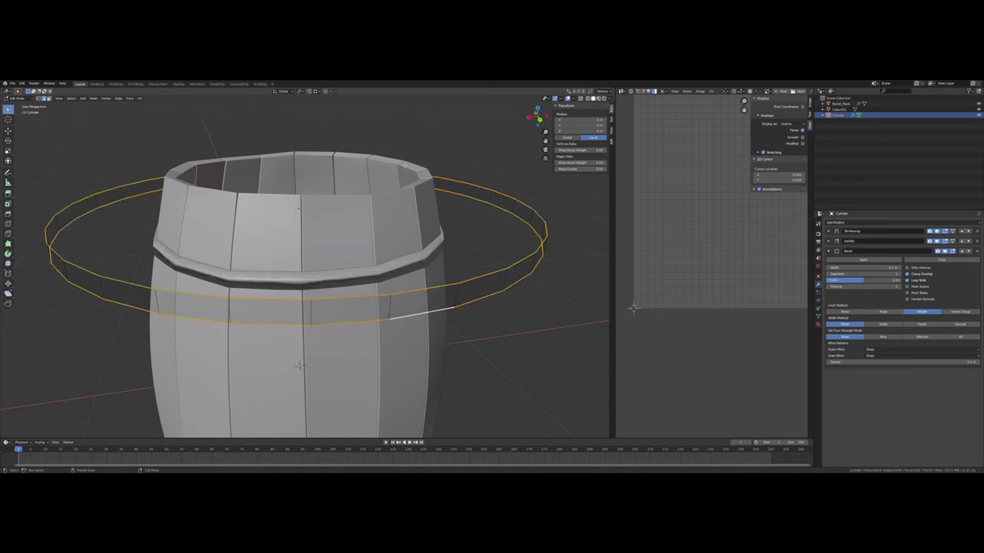
middle_drag(362, 194, 354, 187)
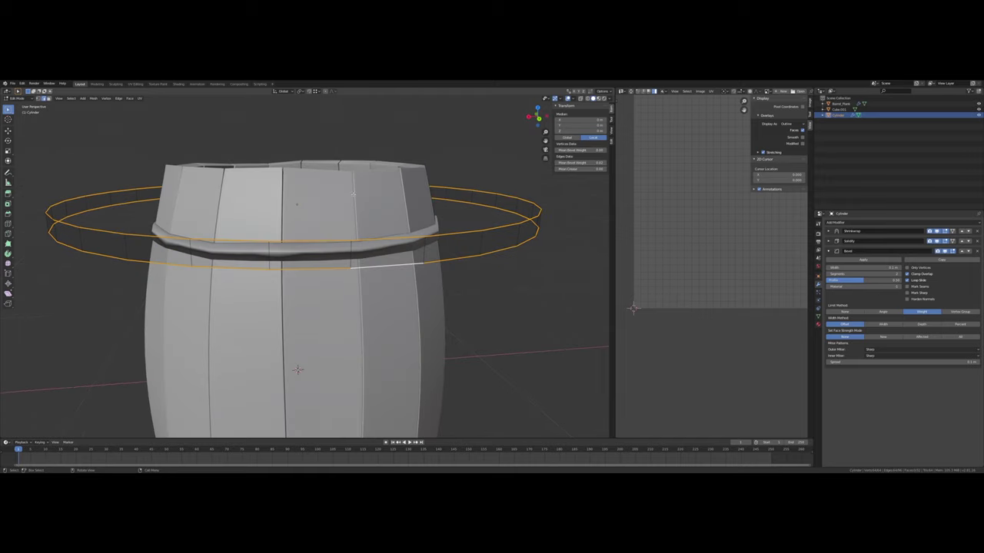
Mark the ring's selected edge loops as seams, select the whole mesh and return to Object Mode.
key(u)
click(350, 186)
middle_drag(448, 223, 458, 243)
key(a)
scroll(458, 244, up, 1)
scroll(458, 243, down, 1)
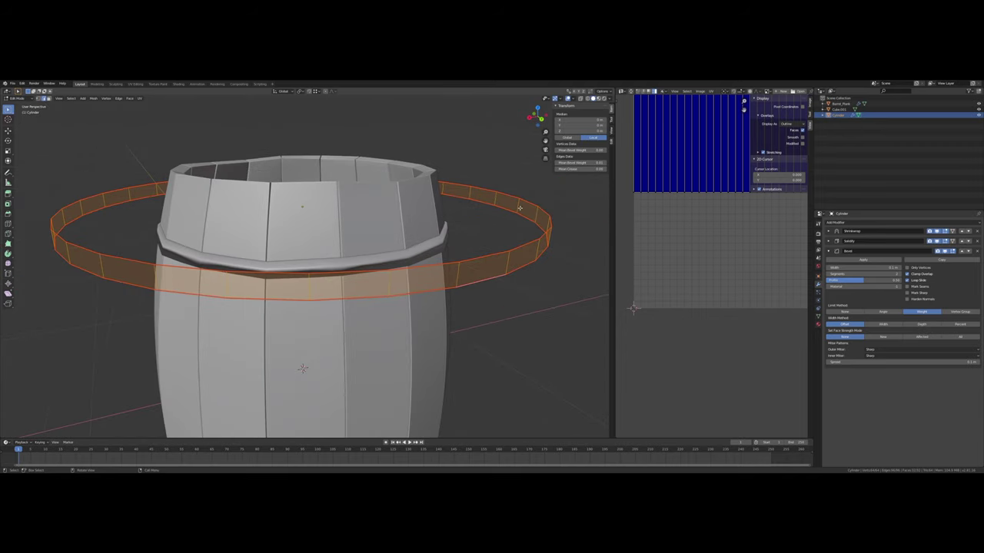
key(Tab)
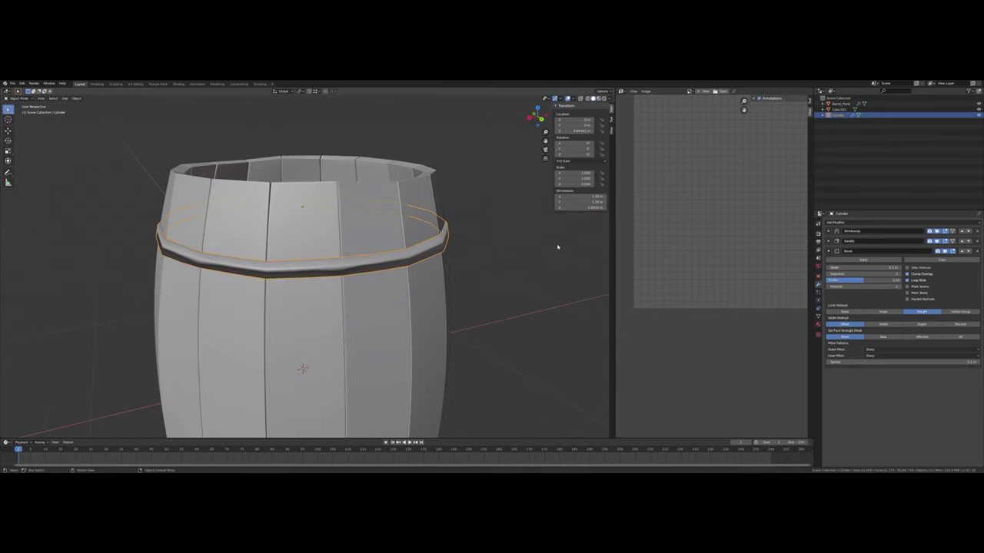
Collapse the Bevel modifier's settings and examine the hoop's bevelled edge up close.
middle_drag(522, 257, 459, 251)
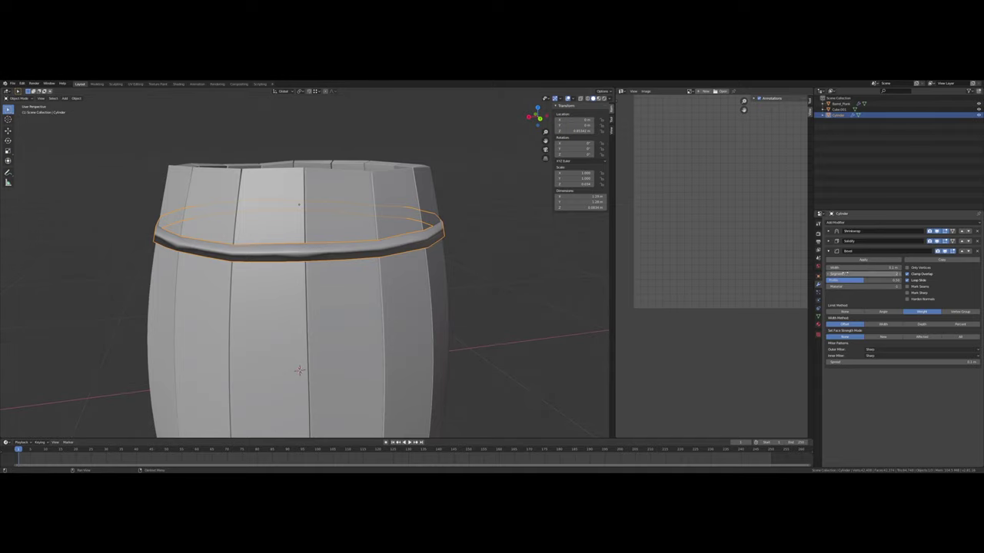
click(829, 251)
scroll(253, 235, up, 8)
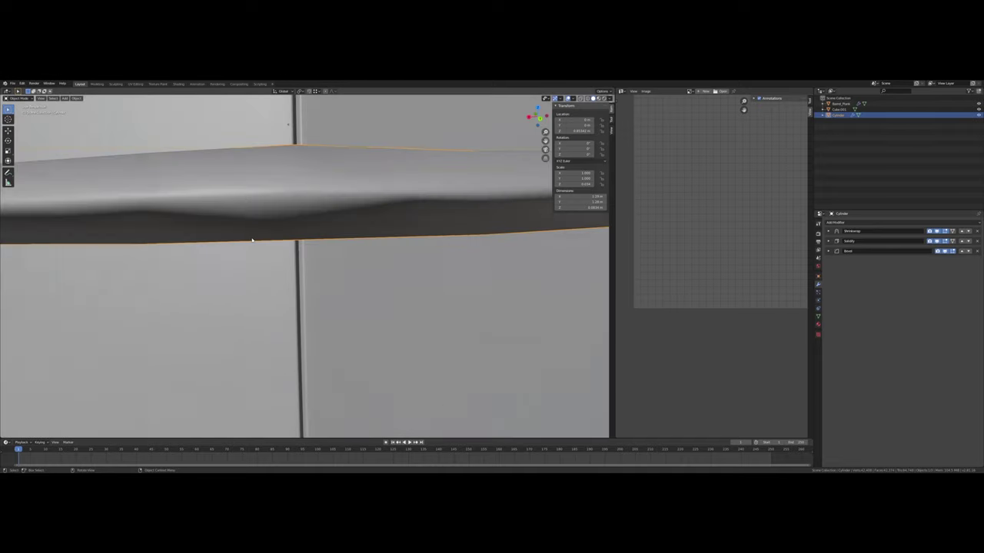
middle_drag(275, 238, 280, 240)
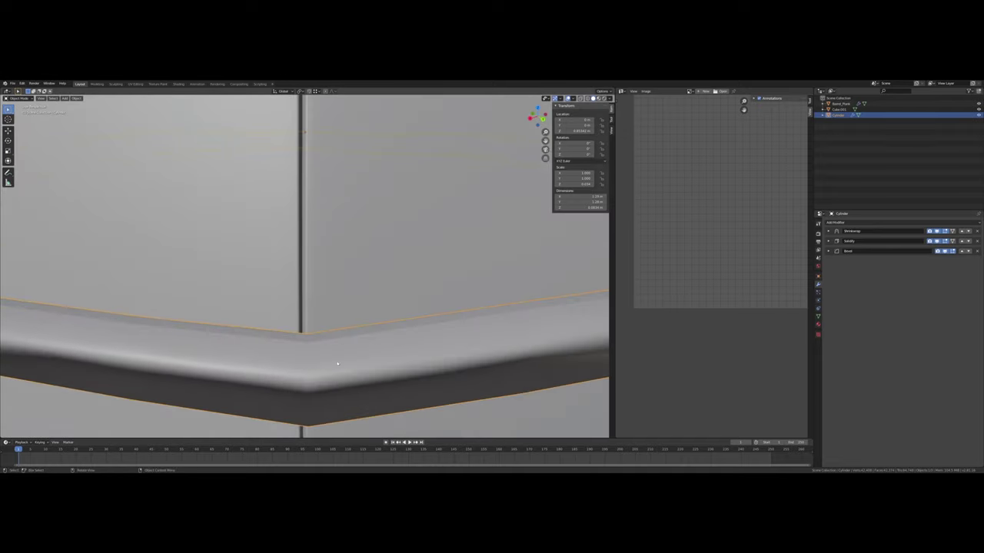
Add a Subdivision Surface modifier to the hoop after its Bevel modifier.
middle_drag(336, 338, 325, 336)
scroll(453, 261, up, 3)
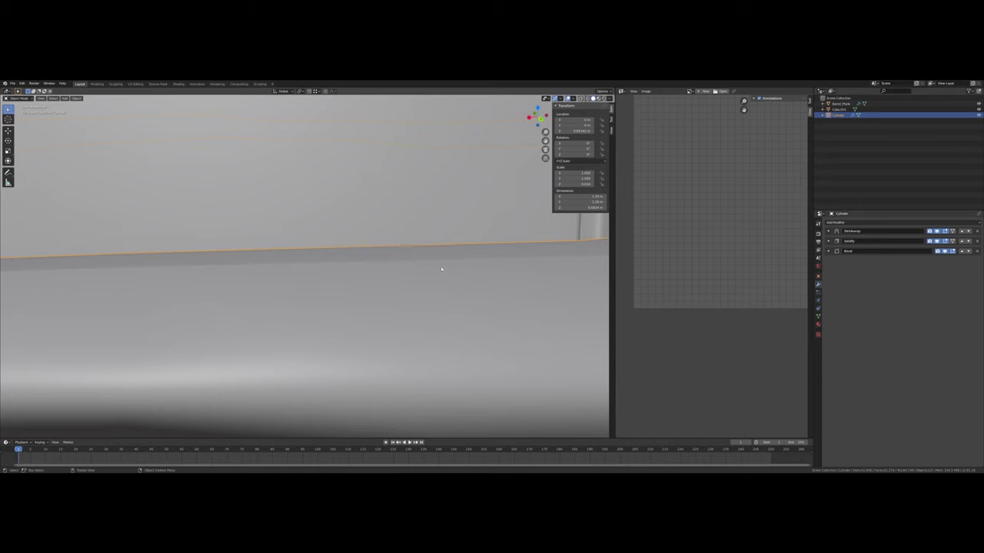
scroll(448, 259, down, 4)
click(843, 222)
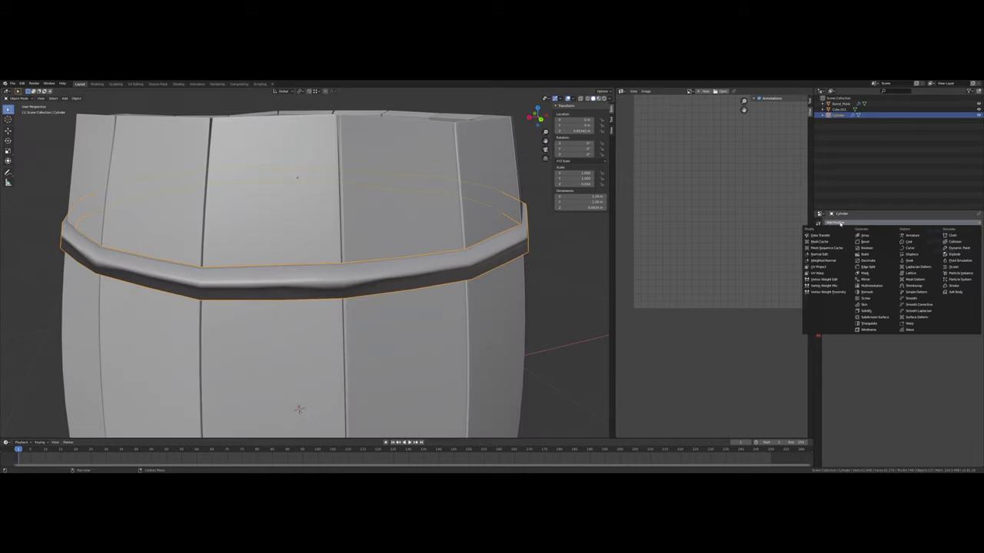
click(874, 319)
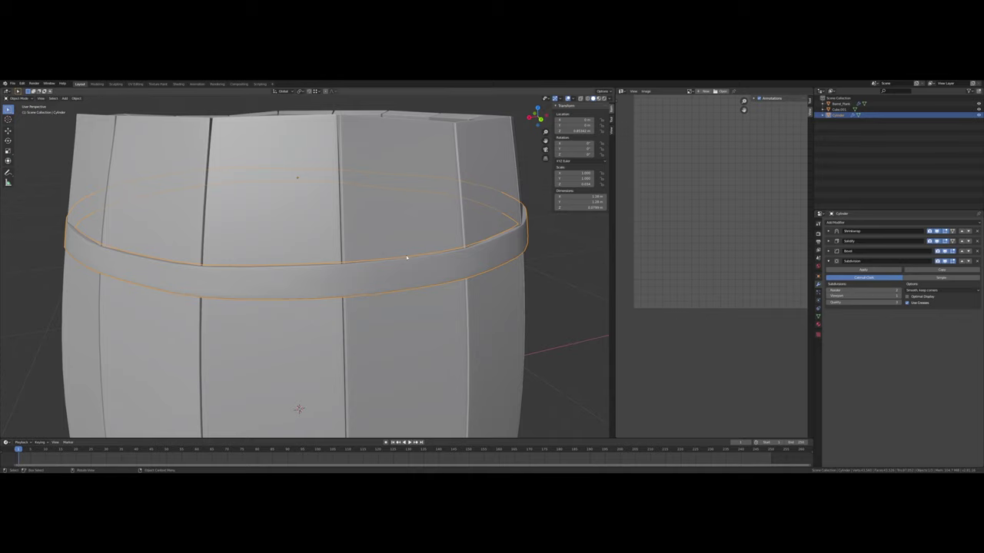
Examine the subdivided hoop from several sides, checking its smoothness and how closely its upper edge follows the barrel planks.
scroll(407, 258, up, 4)
middle_drag(403, 256, 397, 279)
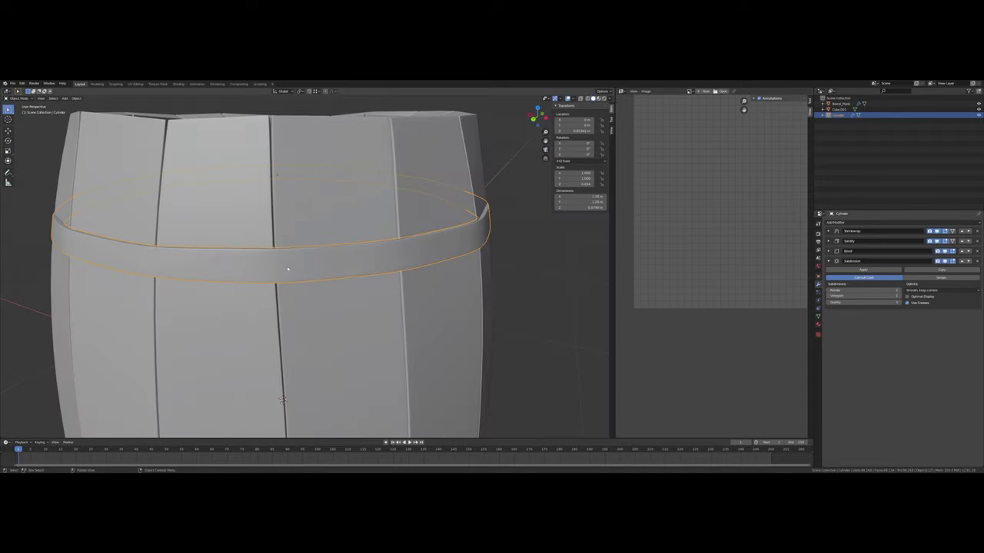
scroll(285, 268, down, 6)
middle_drag(285, 268, 208, 279)
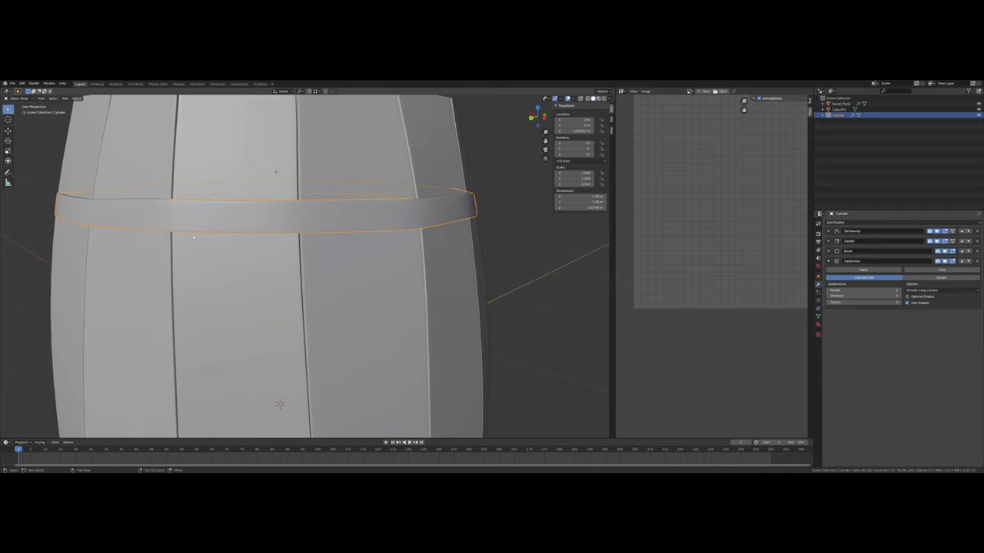
shift+middle_drag(195, 237, 236, 292)
scroll(254, 284, up, 3)
scroll(254, 285, up, 1)
scroll(219, 289, down, 1)
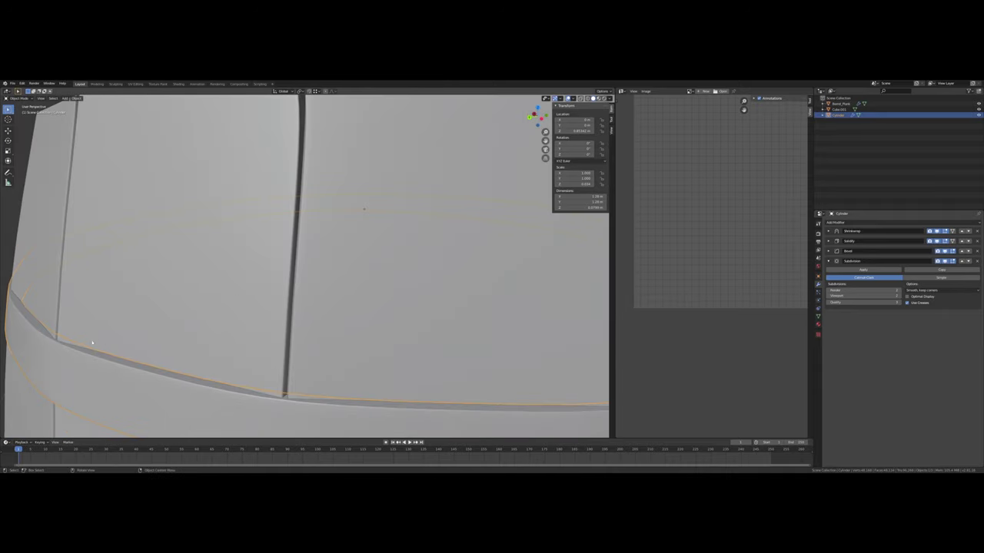
middle_drag(88, 344, 96, 341)
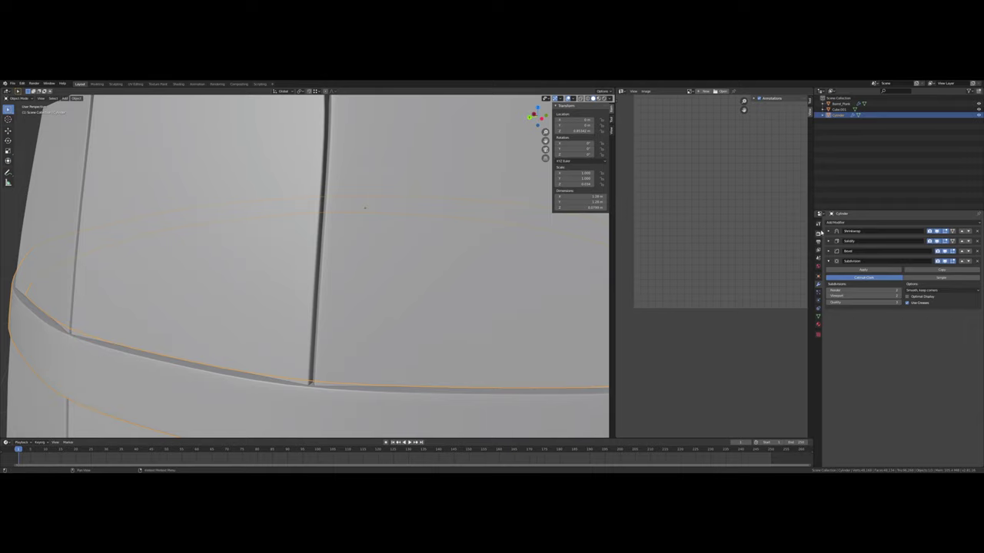
Set the offset of the hoop's Shrinkwrap modifier to 0.015 m.
click(827, 231)
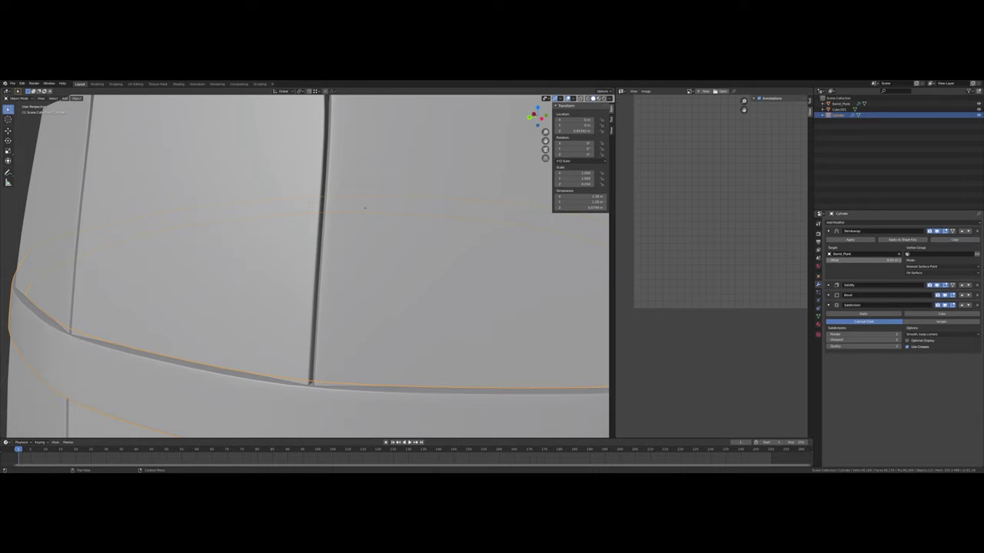
click(899, 260)
middle_drag(334, 279, 253, 290)
scroll(299, 277, down, 3)
middle_drag(180, 309, 243, 277)
click(864, 260)
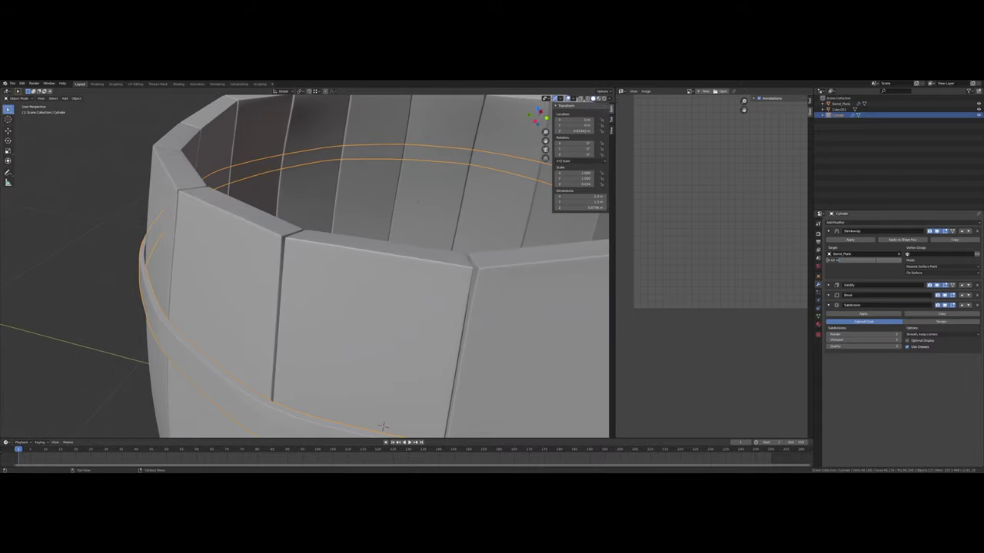
key(Return)
Inspect the gap between the hoop and the planks up close and check the hoop against the whole upper barrel.
middle_drag(249, 226, 289, 261)
scroll(289, 262, up, 6)
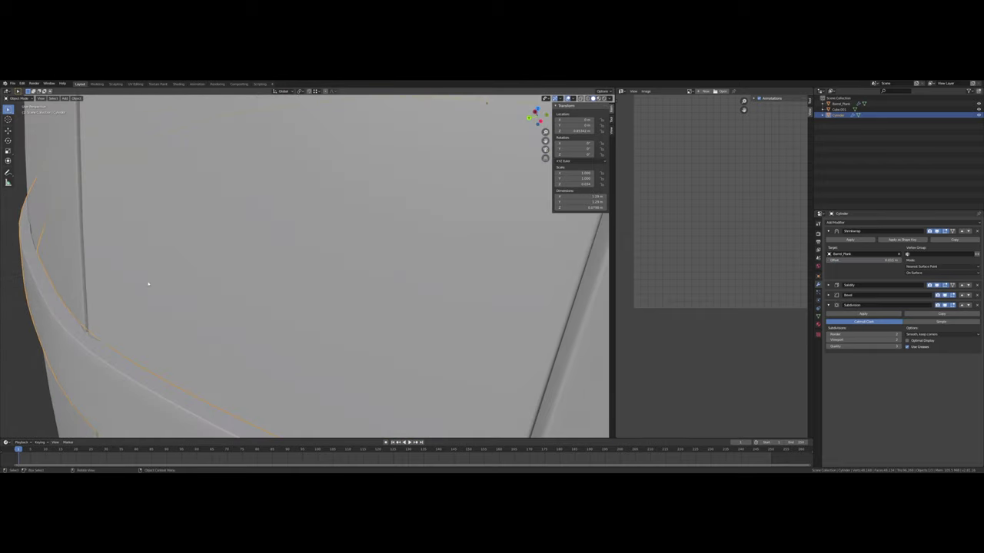
middle_drag(97, 303, 103, 329)
mouse_move(80, 295)
middle_down()
mouse_move(195, 330)
mouse_move(191, 322)
mouse_move(197, 334)
mouse_move(53, 267)
mouse_move(82, 285)
middle_up()
mouse_move(155, 311)
middle_down()
mouse_move(136, 308)
mouse_move(160, 321)
middle_up()
scroll(160, 321, down, 4)
middle_drag(304, 352, 286, 319)
scroll(286, 317, down, 3)
middle_drag(349, 317, 309, 312)
scroll(321, 294, up, 3)
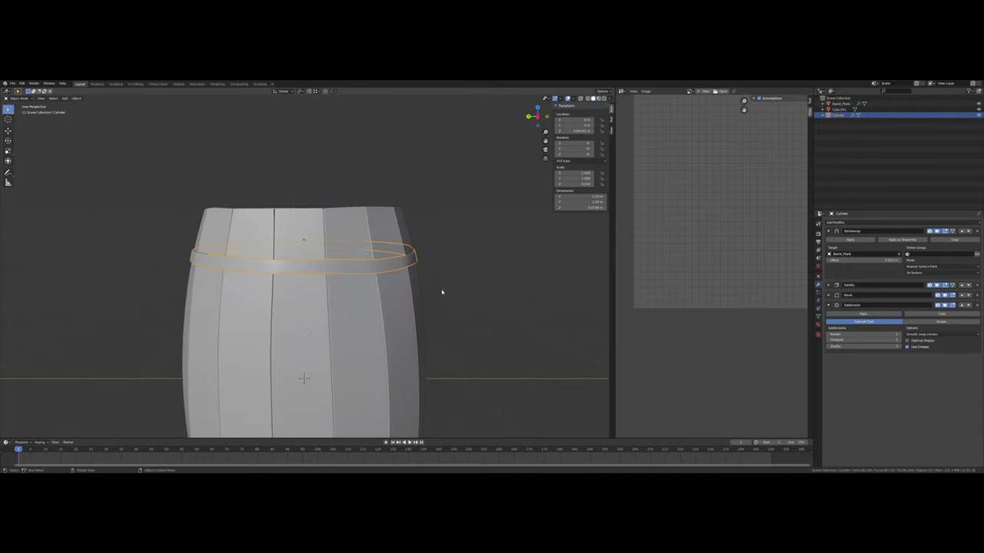
Collapse the Shrinkwrap and Subdivision modifier settings and examine the shading on the hoop's outer surface.
click(829, 232)
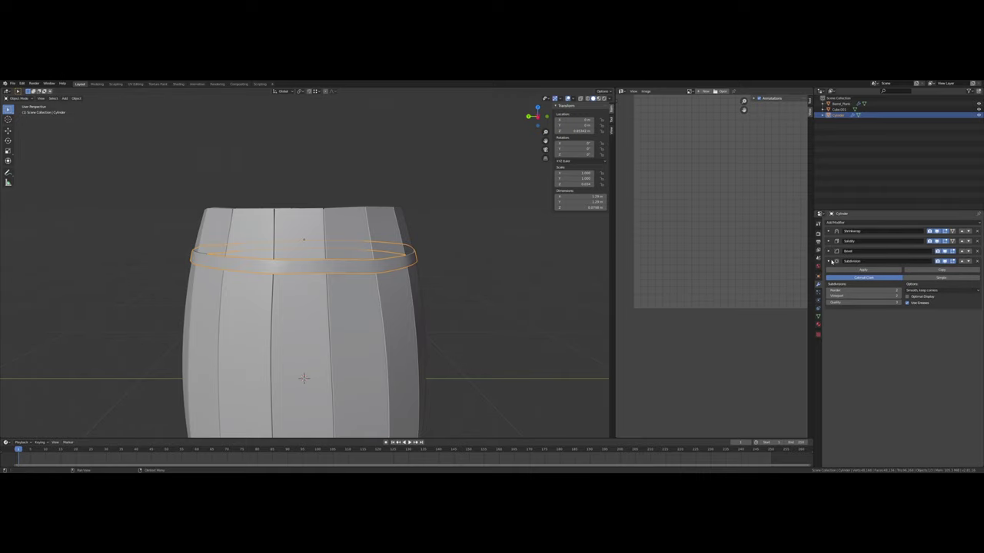
click(828, 261)
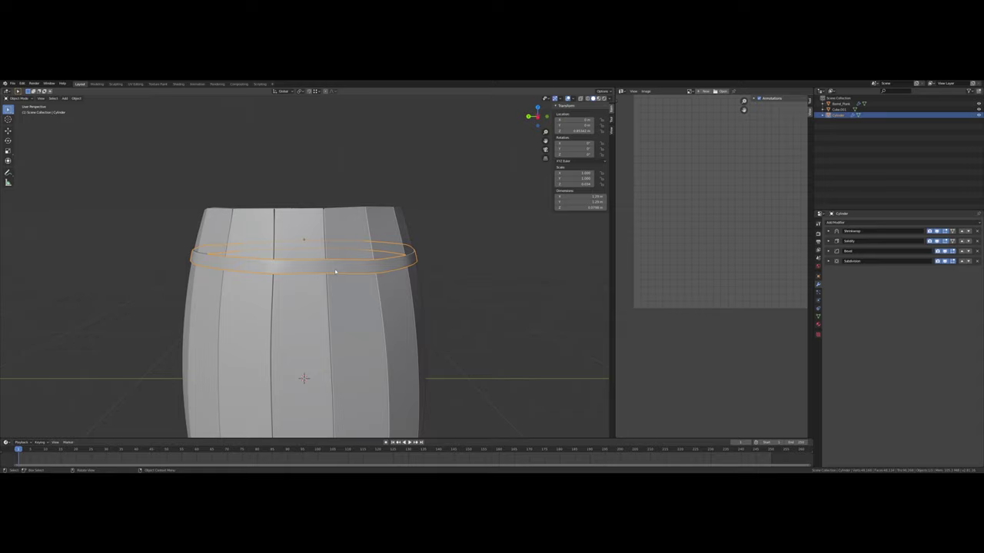
scroll(349, 265, up, 4)
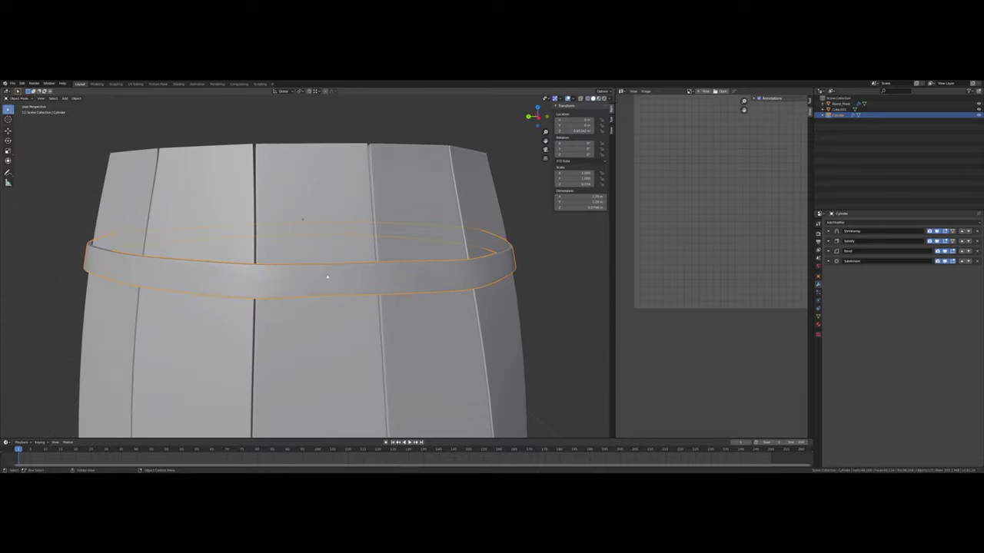
scroll(315, 276, up, 4)
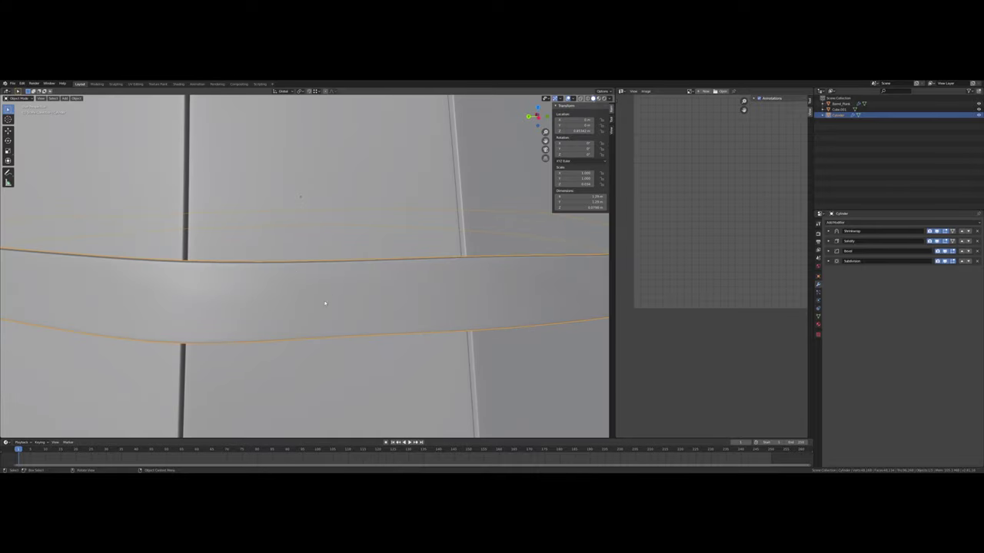
scroll(309, 290, down, 4)
middle_drag(318, 287, 414, 313)
middle_drag(260, 240, 268, 280)
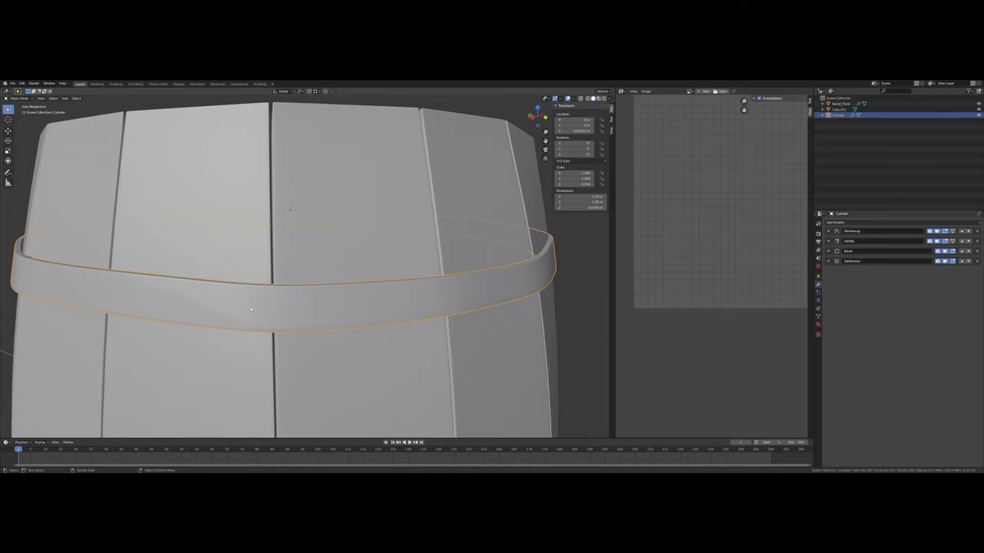
scroll(243, 303, down, 2)
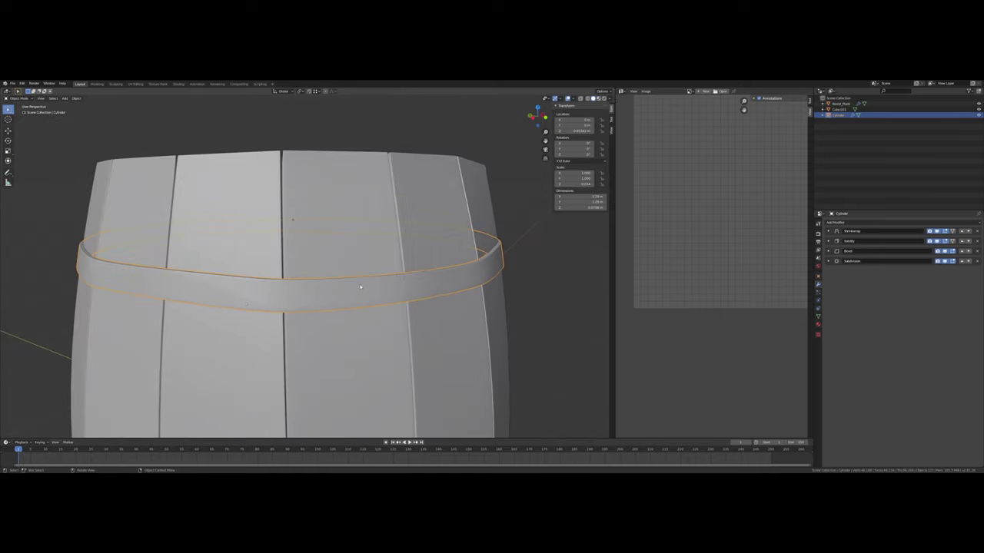
Move the hoop up along Z by about 0.2 m to the barrel's top rim.
key(g)
key(z)
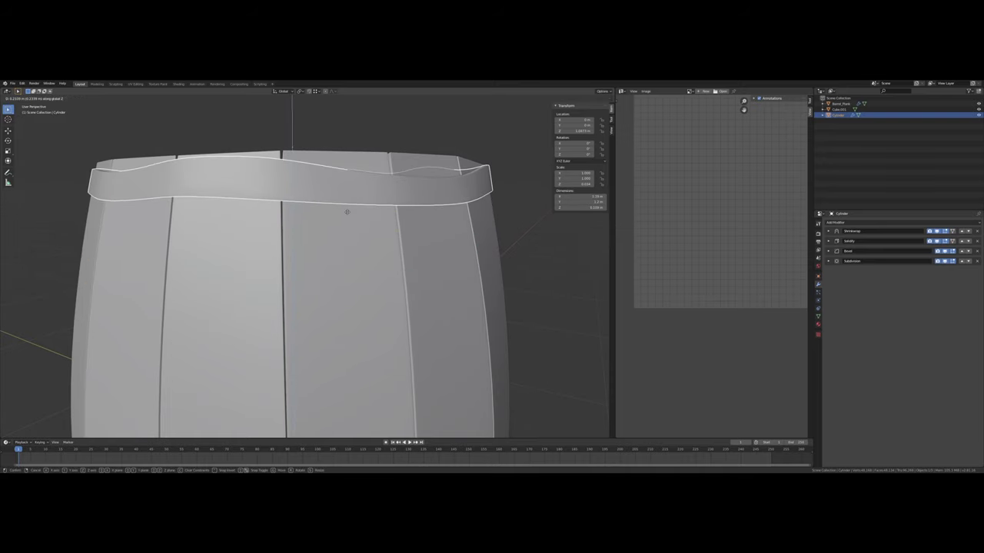
click(346, 217)
scroll(346, 219, down, 3)
Scale the hoop's whole base ring down in Edit Mode so it lies closer around the barrel's rim.
key(Tab)
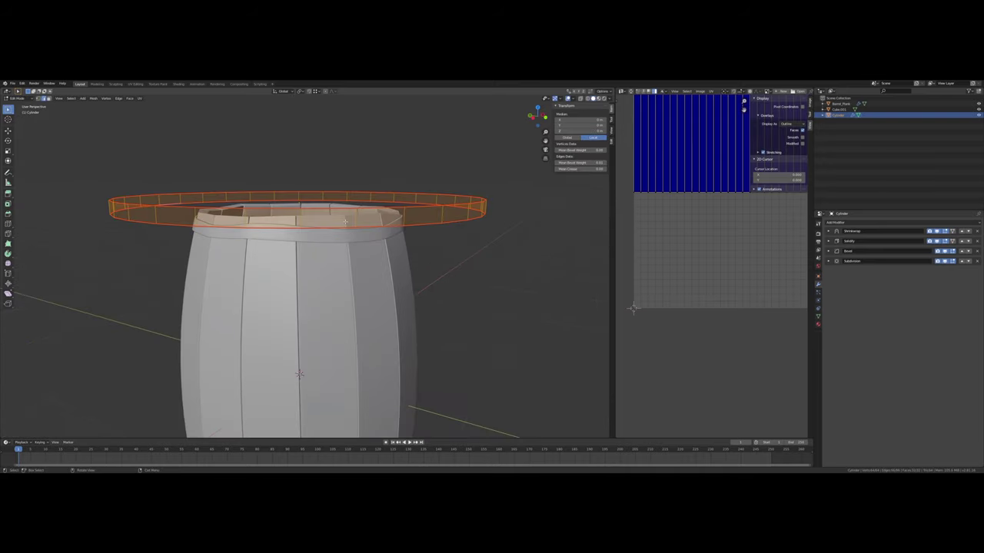
scroll(386, 225, down, 3)
scroll(392, 224, up, 4)
middle_drag(427, 232, 450, 244)
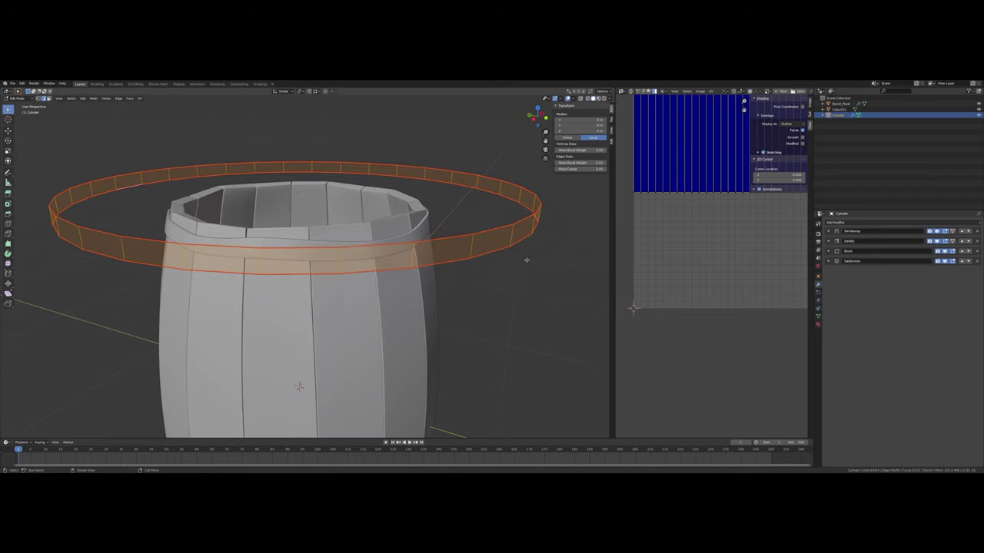
key(s)
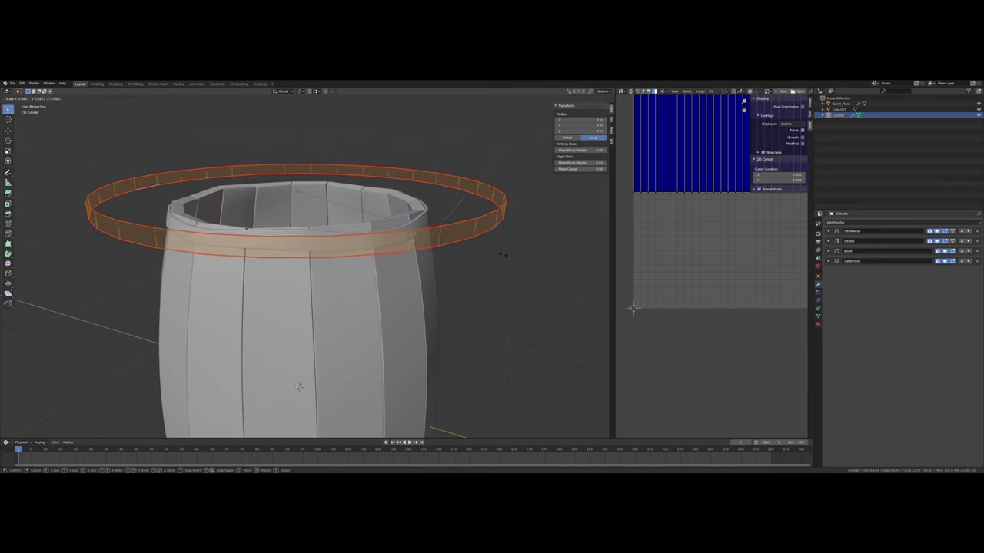
click(458, 244)
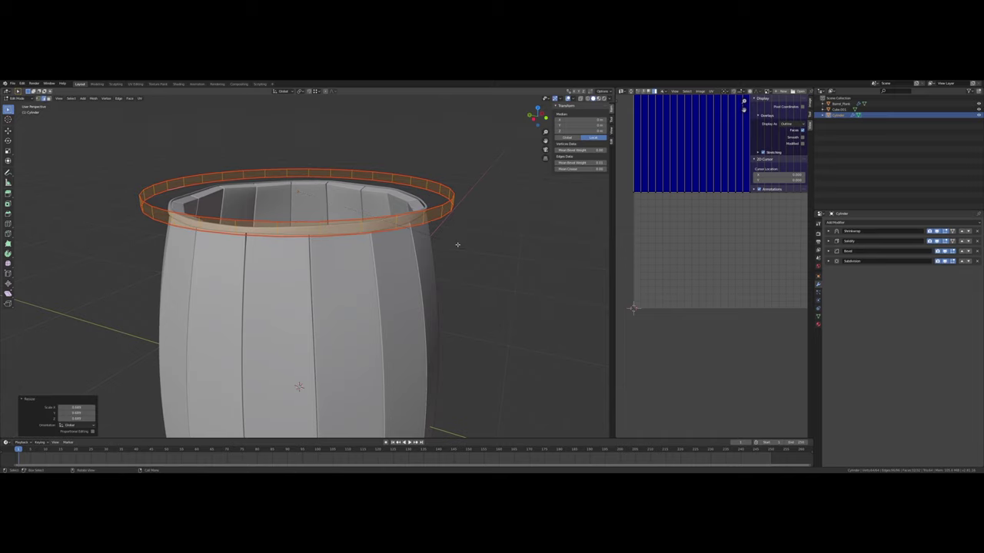
Move the selected ring mesh along Z to align it with the barrel's top rim.
key(g)
key(z)
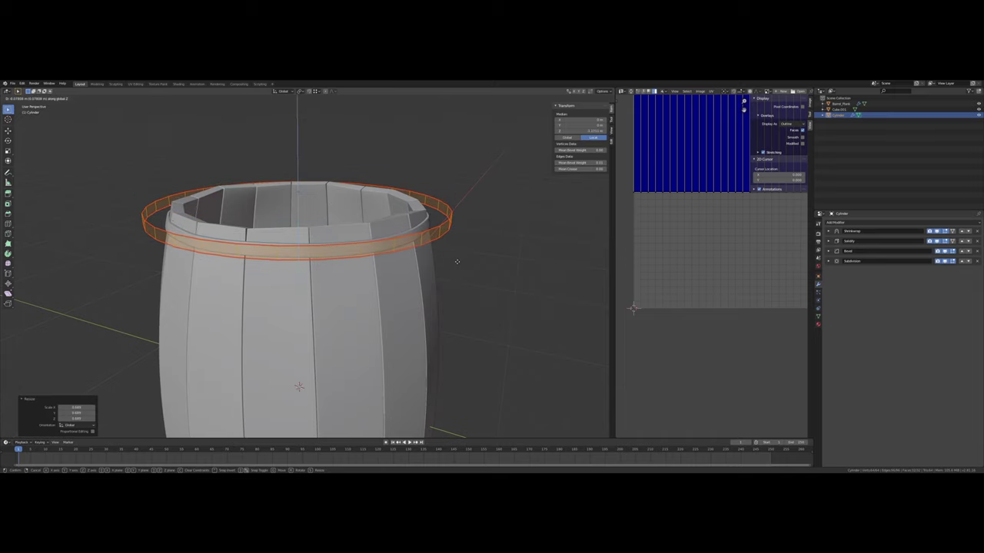
click(457, 262)
middle_drag(457, 262, 407, 207)
scroll(415, 232, up, 3)
middle_drag(313, 433, 315, 435)
Scale the ring mesh taller along Z and return to Object Mode.
key(s)
key(z)
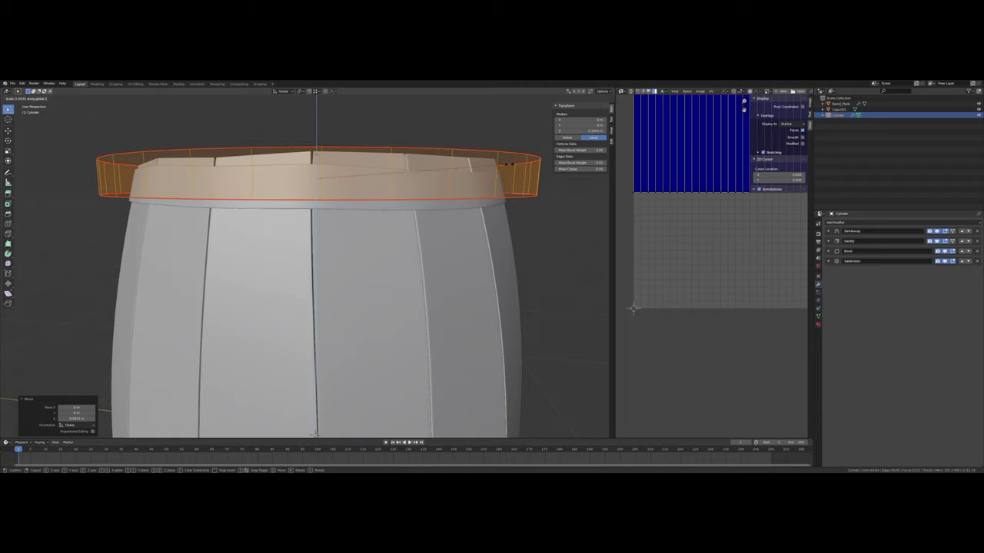
click(422, 157)
mouse_move(315, 435)
middle_down()
mouse_move(301, 428)
mouse_move(315, 437)
middle_up()
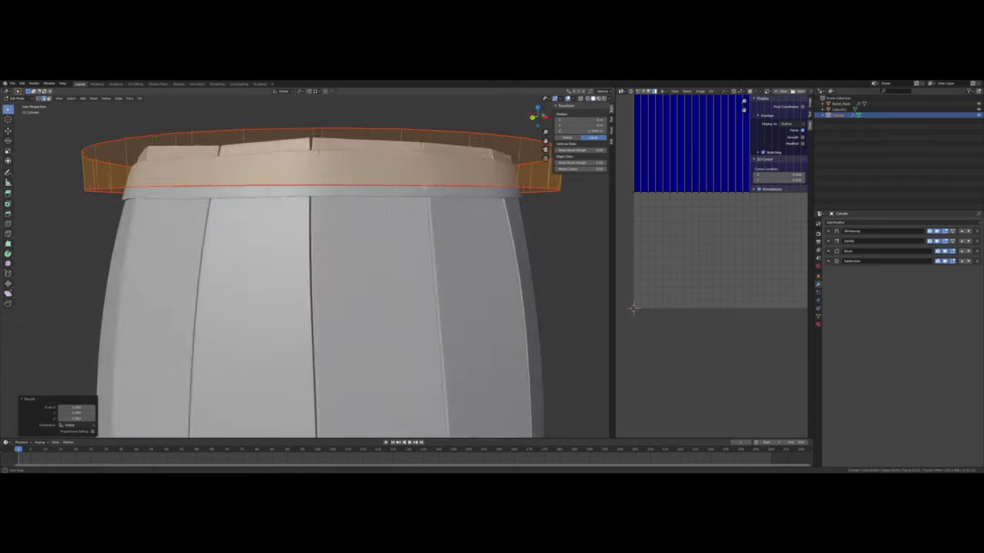
scroll(374, 210, down, 5)
key(Tab)
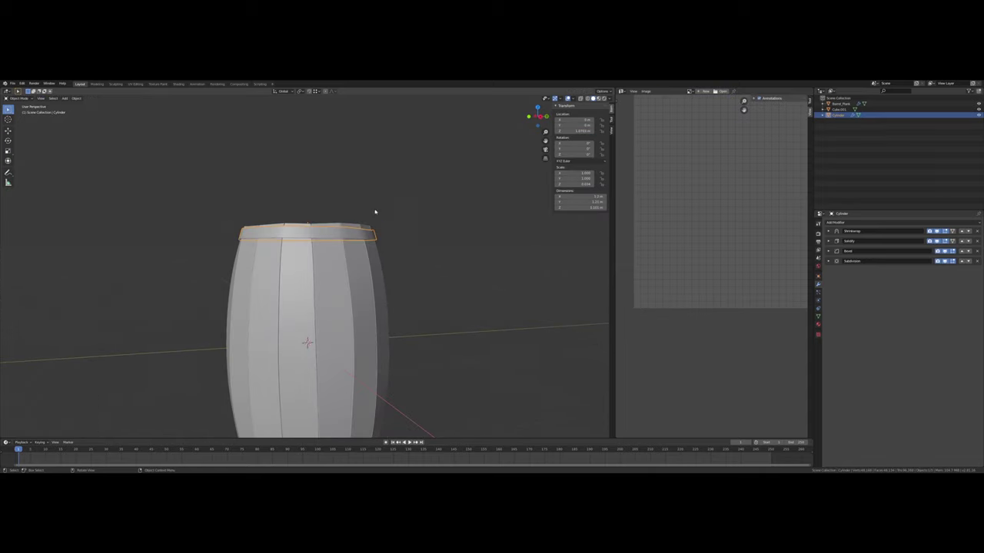
Duplicate the top hoop and move the copy about 0.25 m down along Z.
middle_drag(373, 213, 315, 305)
scroll(341, 243, down, 2)
key(KP_3)
key(shift+d)
right_click(415, 273)
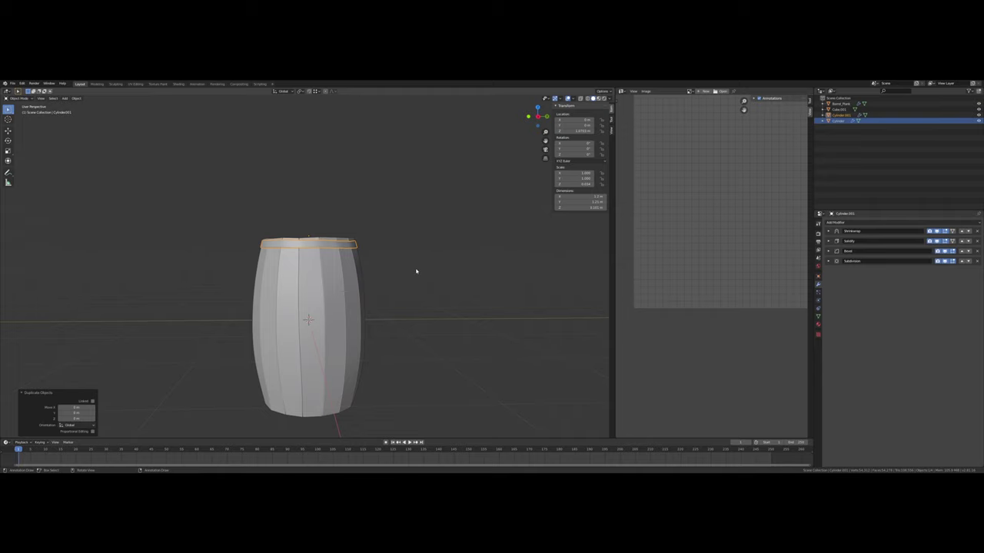
key(g)
key(z)
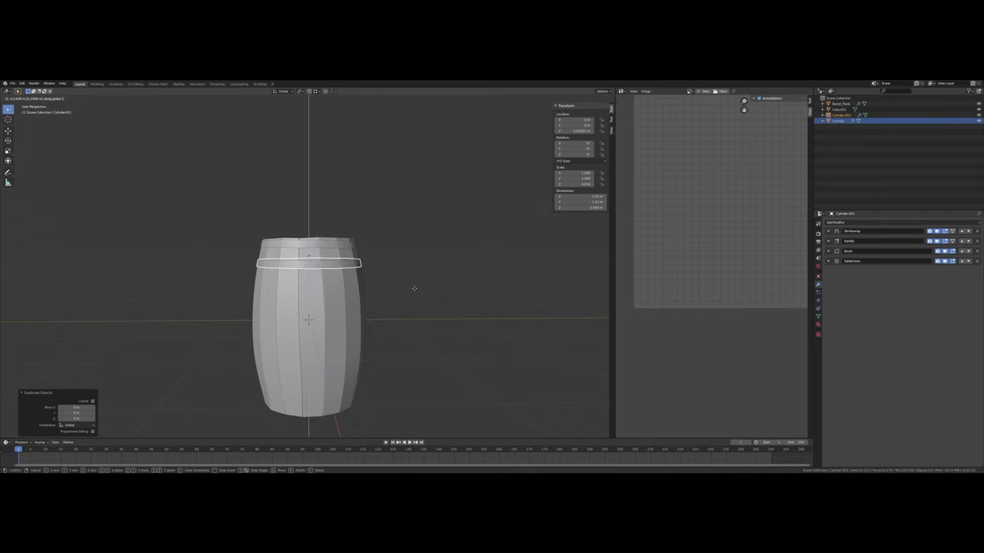
click(415, 291)
Raise the duplicated hoop slightly along Z so it sits just below the top hoop.
key(g)
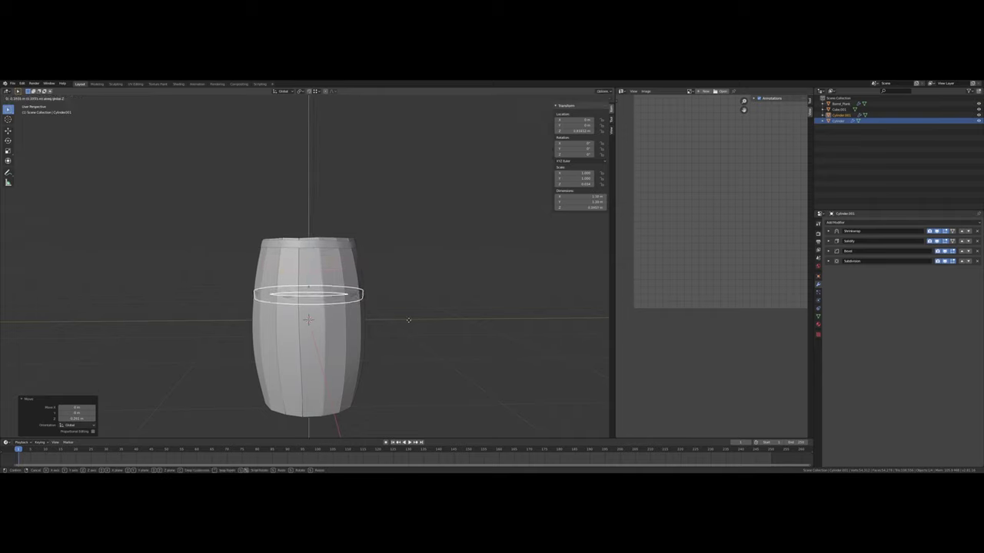
right_click(408, 310)
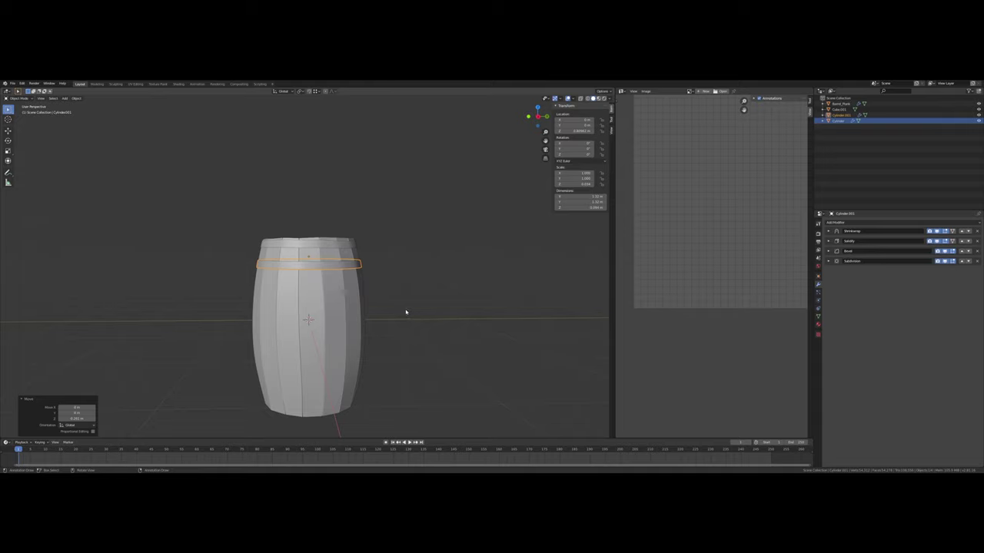
key(g)
key(z)
click(402, 305)
scroll(375, 280, up, 2)
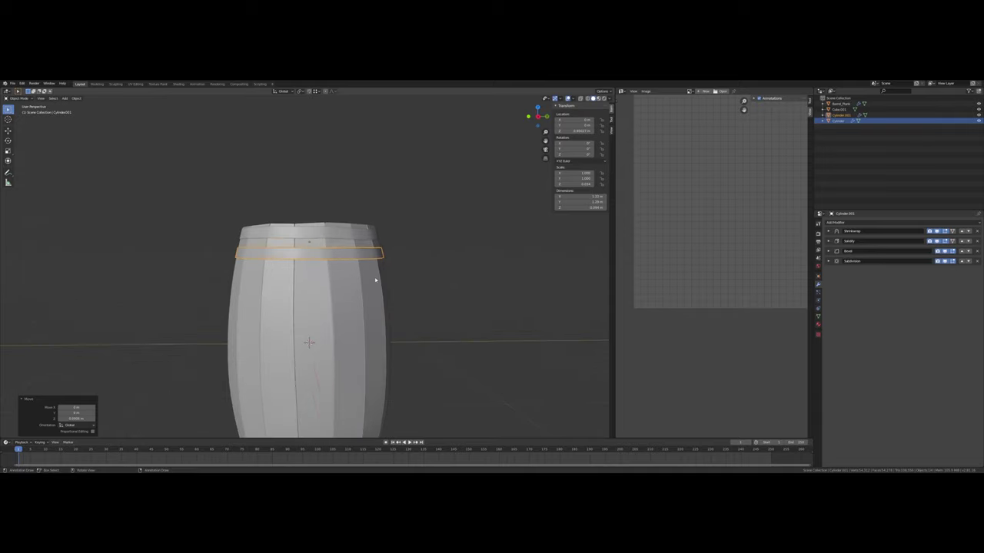
Duplicate the second hoop and move the copy about 0.47 m down along Z, slightly above the barrel's middle.
key(shift+d)
right_click(442, 292)
key(g)
key(z)
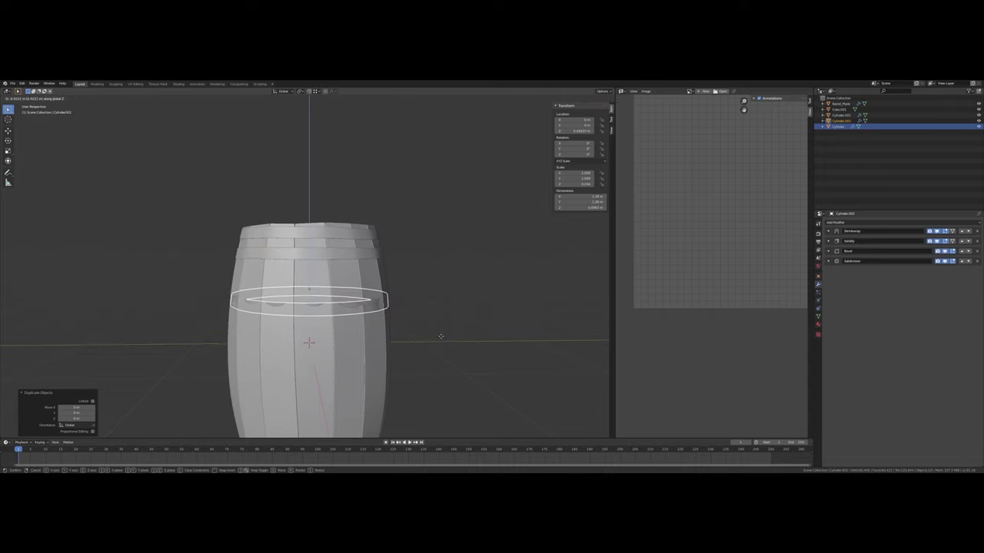
click(439, 341)
scroll(419, 335, down, 2)
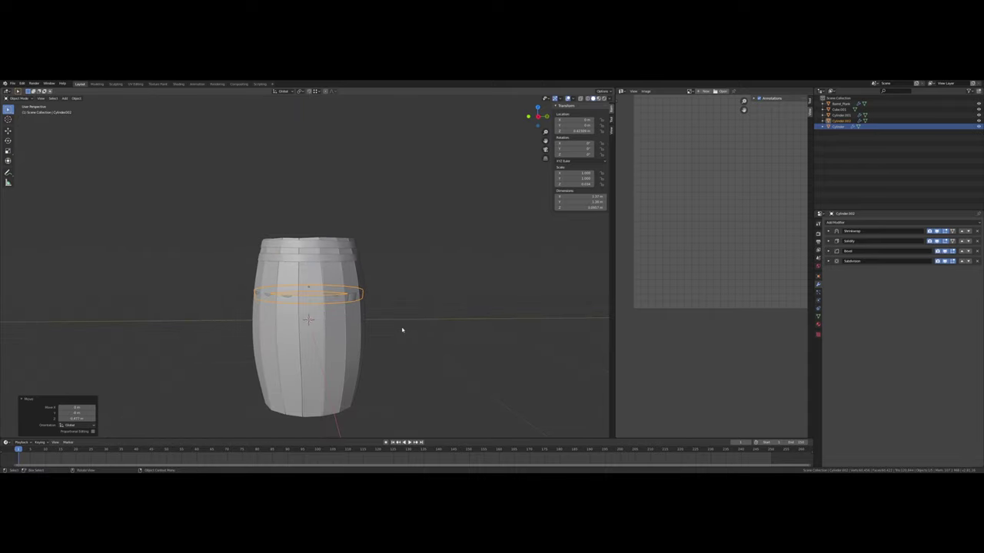
Scale the third hoop up by about 1.12 and check its fit around the barrel.
key(s)
click(463, 328)
middle_drag(463, 327, 411, 324)
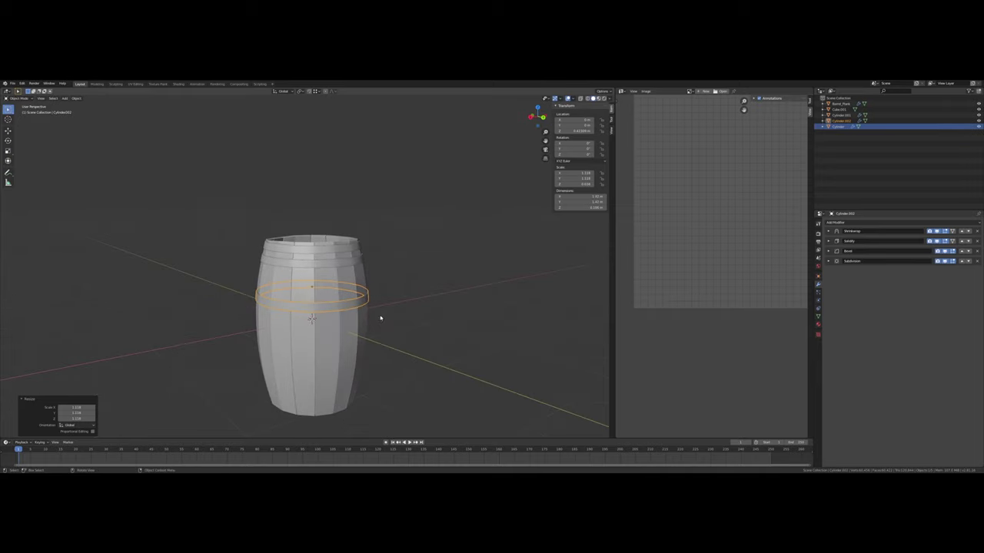
scroll(380, 318, up, 6)
shift+middle_drag(345, 305, 294, 311)
scroll(293, 311, down, 8)
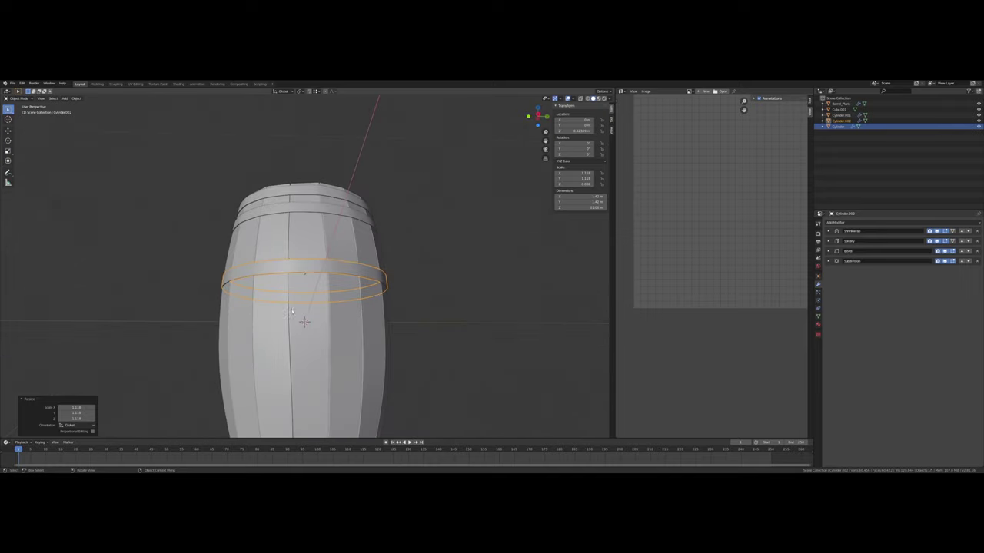
Duplicate the two uppermost hoops together and move the copies down along Z to the barrel's bottom end.
middle_drag(335, 339, 336, 329)
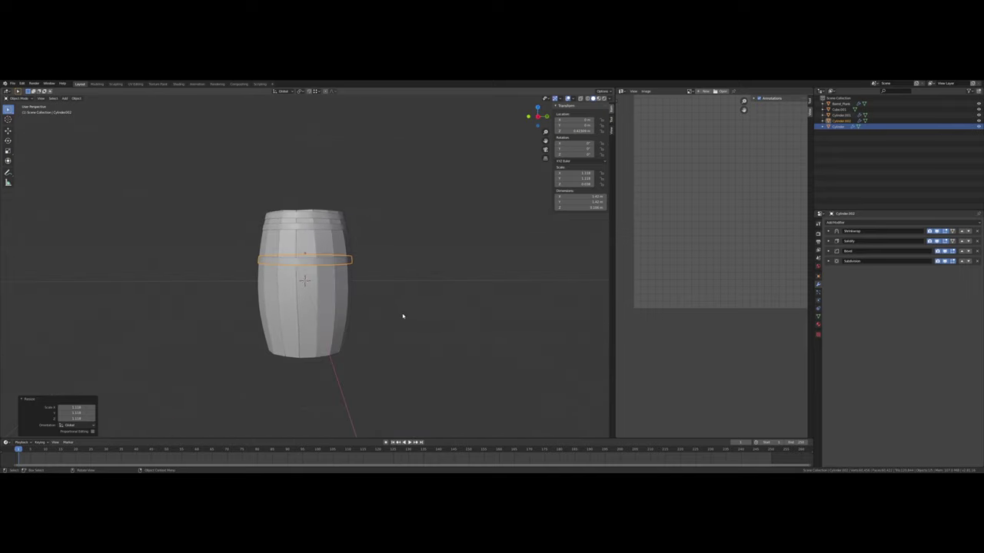
click(315, 217)
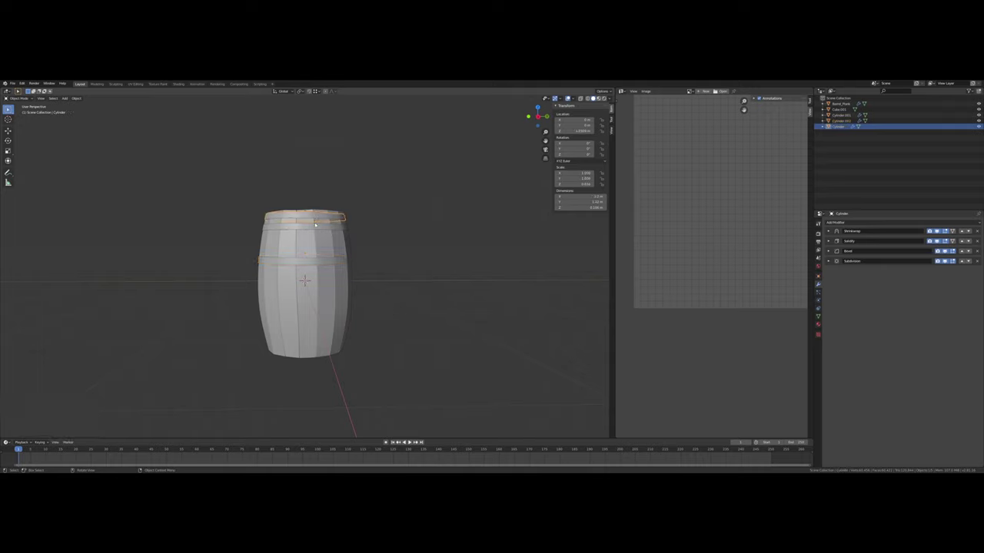
shift+click(326, 229)
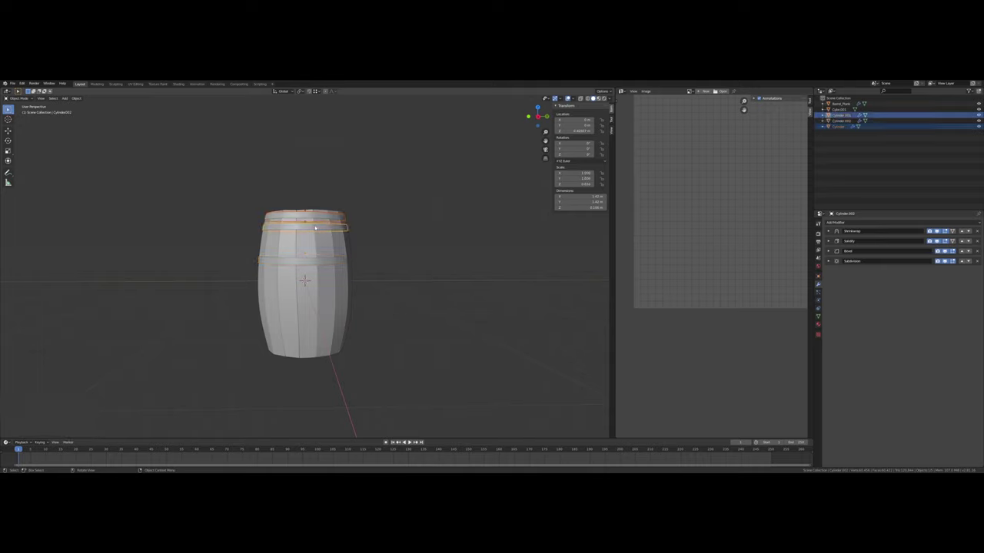
key(shift+d)
right_click(413, 271)
key(g)
key(z)
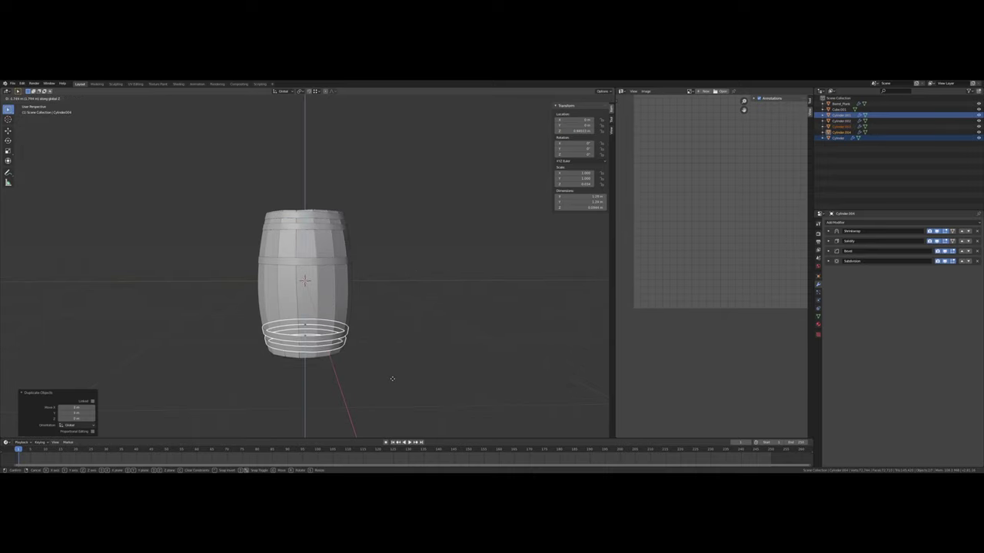
click(369, 383)
scroll(370, 383, up, 8)
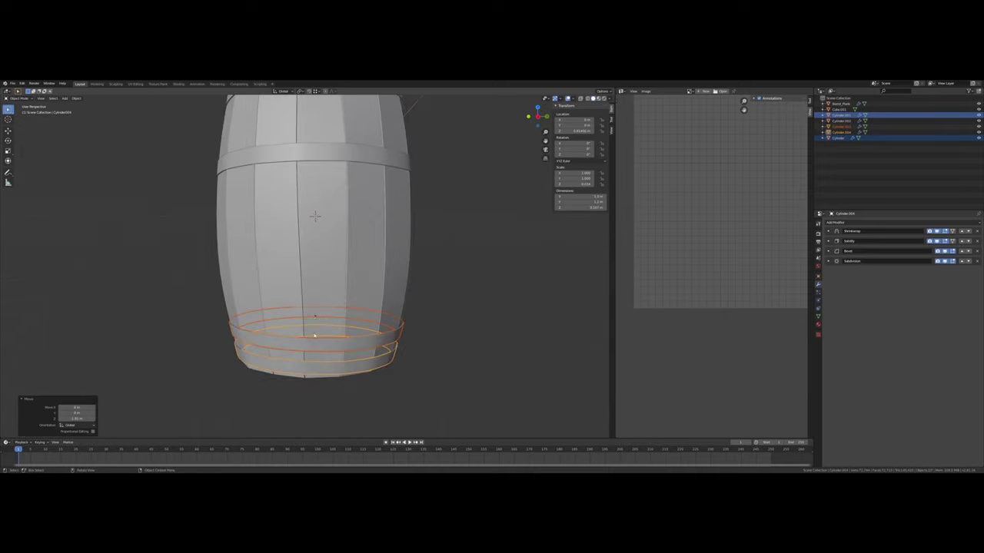
shift+middle_drag(310, 244, 308, 262)
scroll(325, 232, down, 5)
shift+scroll(320, 175, up, 3)
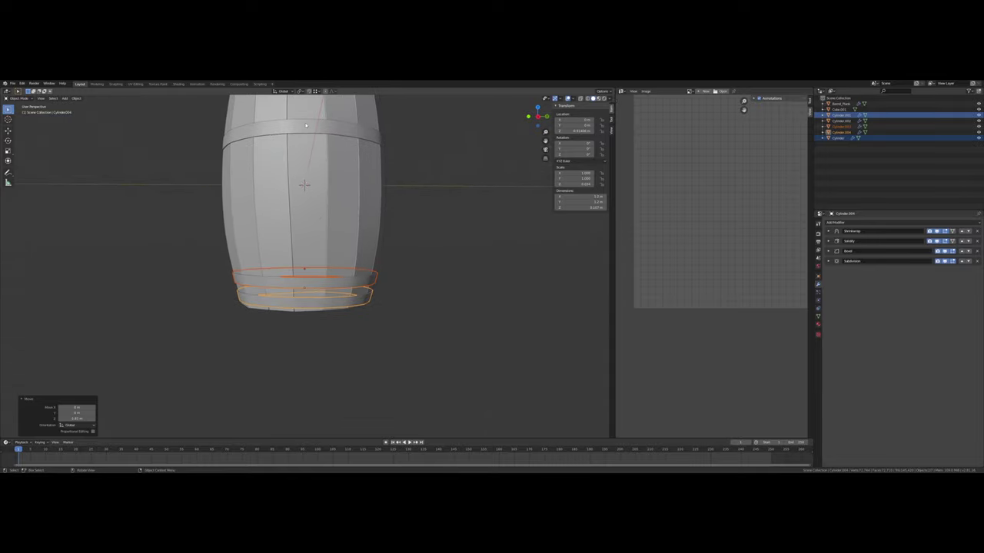
Duplicate the hoop above the barrel's middle and move the copy about 0.67 m down along Z.
click(351, 135)
key(shift+d)
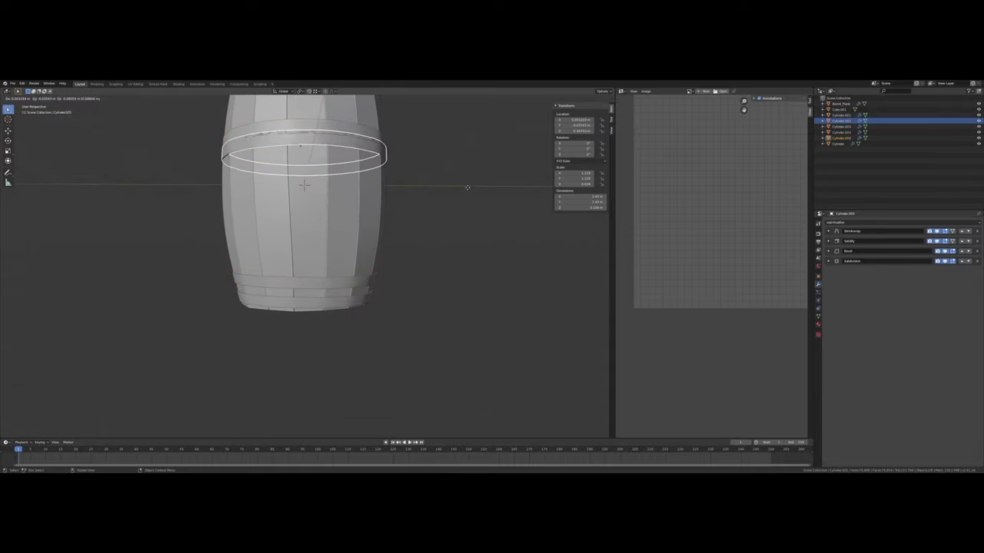
right_click(468, 189)
key(g)
key(z)
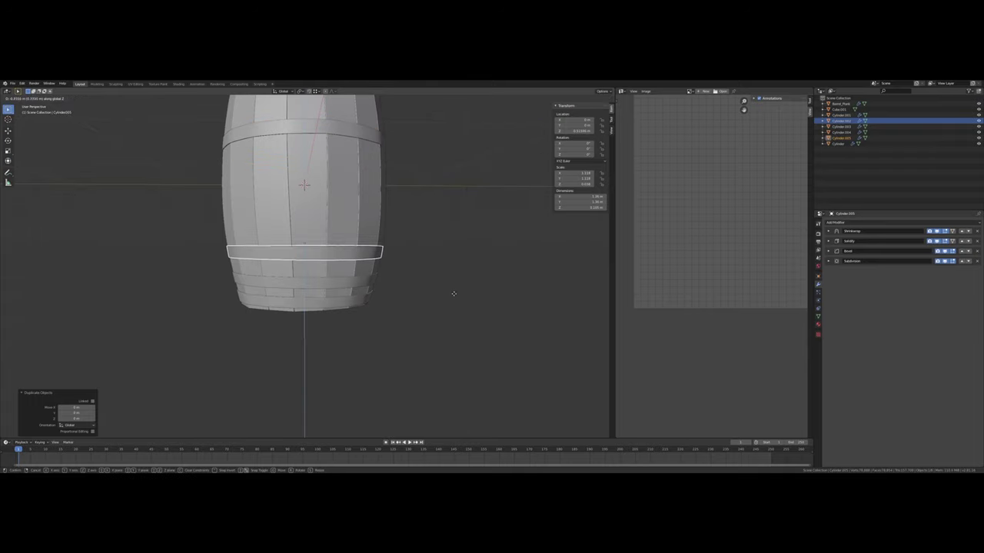
click(448, 266)
scroll(435, 253, down, 3)
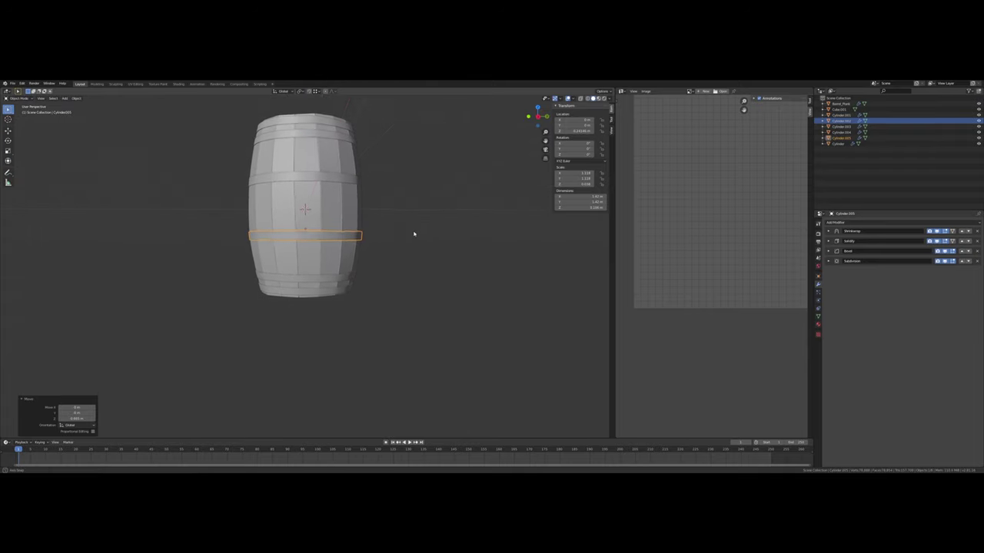
Examine the spacing and fit of all the hoops around the barrel.
scroll(415, 235, down, 2)
middle_drag(407, 220, 397, 238)
click(311, 221)
click(437, 232)
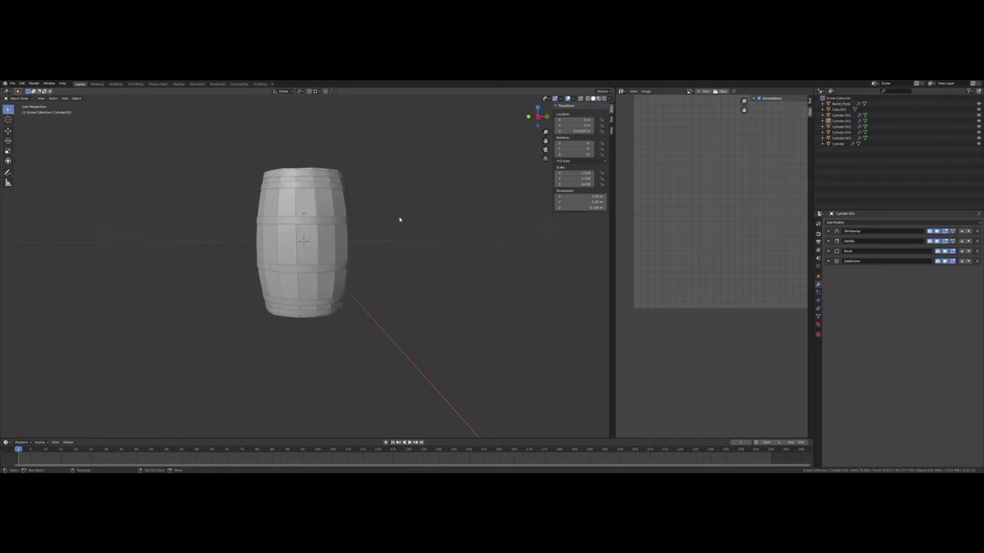
scroll(391, 241, up, 3)
shift+middle_drag(375, 207, 380, 231)
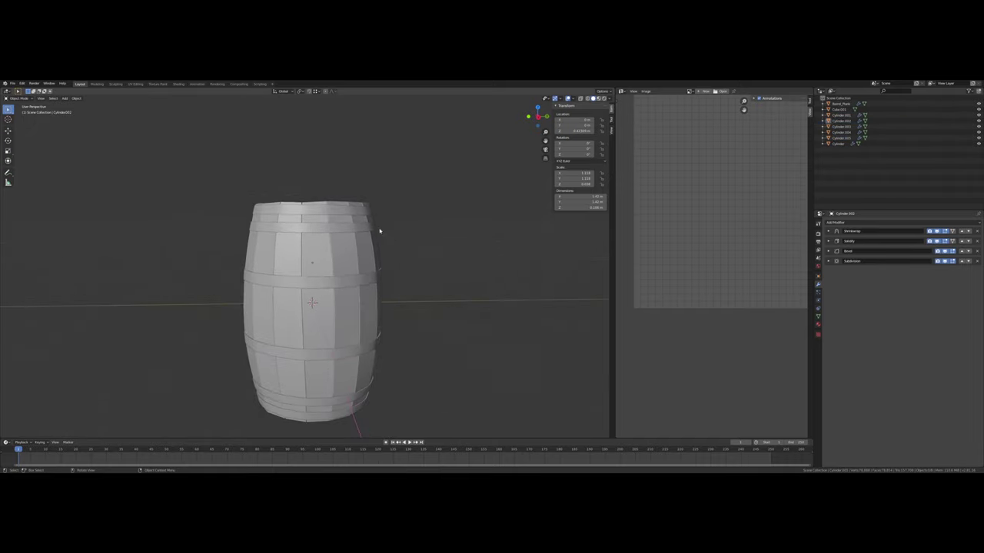
scroll(380, 237, up, 2)
shift+middle_drag(391, 301, 339, 266)
scroll(378, 255, down, 2)
scroll(366, 259, up, 5)
scroll(410, 270, down, 2)
scroll(408, 257, down, 2)
click(319, 266)
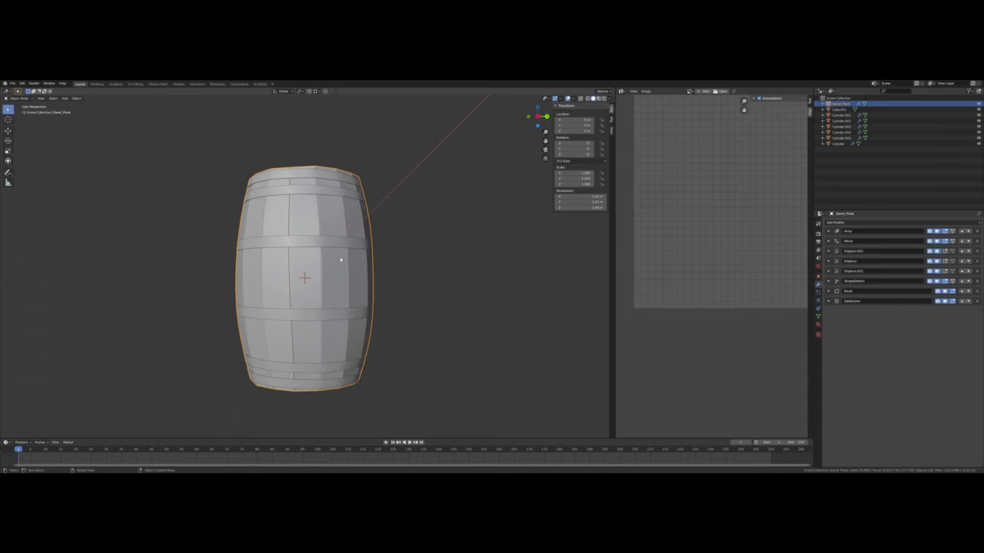
middle_drag(341, 261, 339, 274)
middle_drag(315, 201, 317, 206)
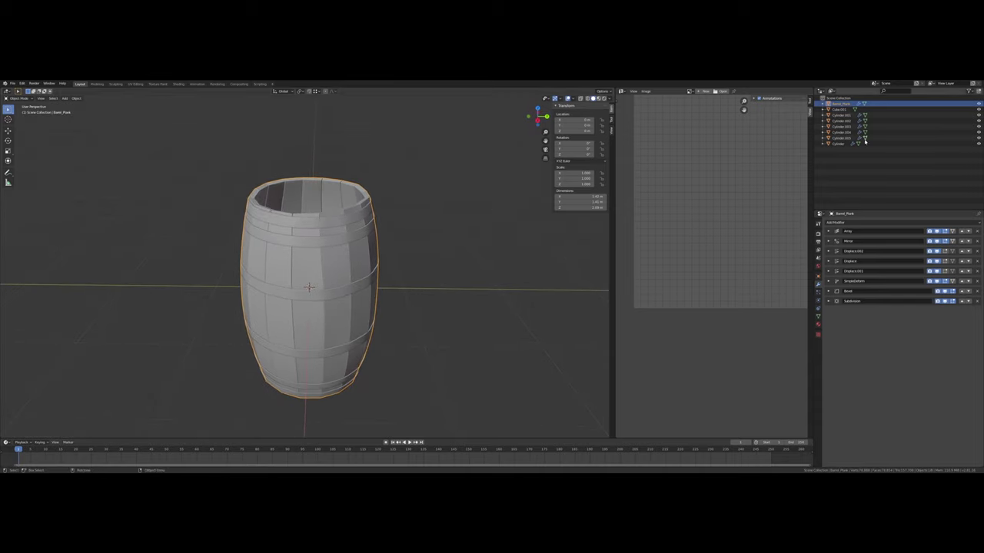
Create a new collection inside the Scene Collection and rename it Metal.
click(858, 166)
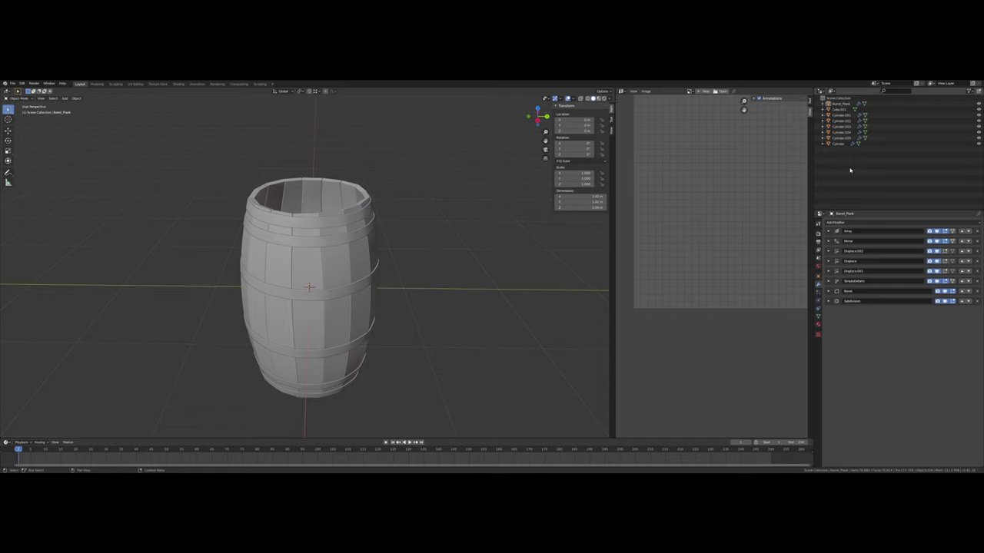
click(838, 98)
right_click(838, 98)
click(837, 98)
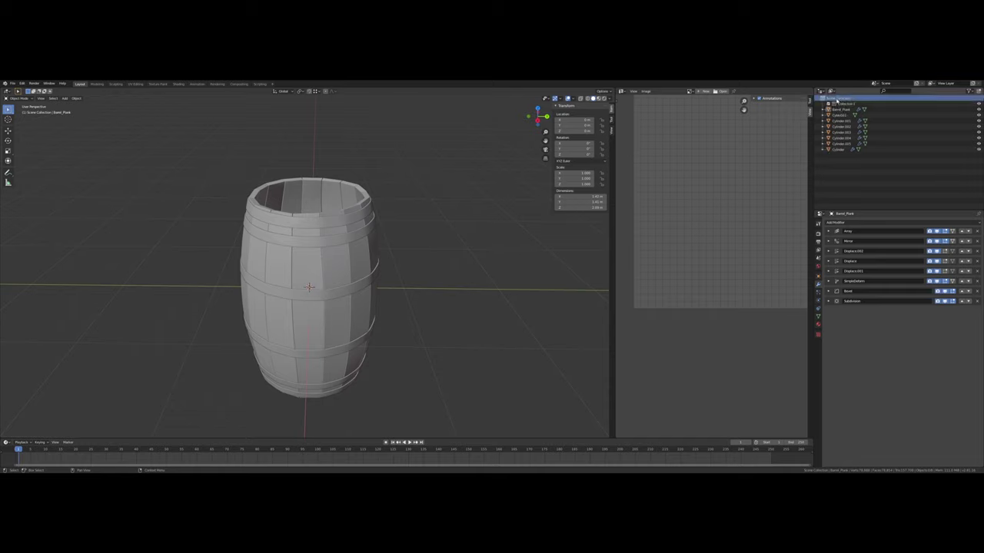
text(Barrel)
key(Return)
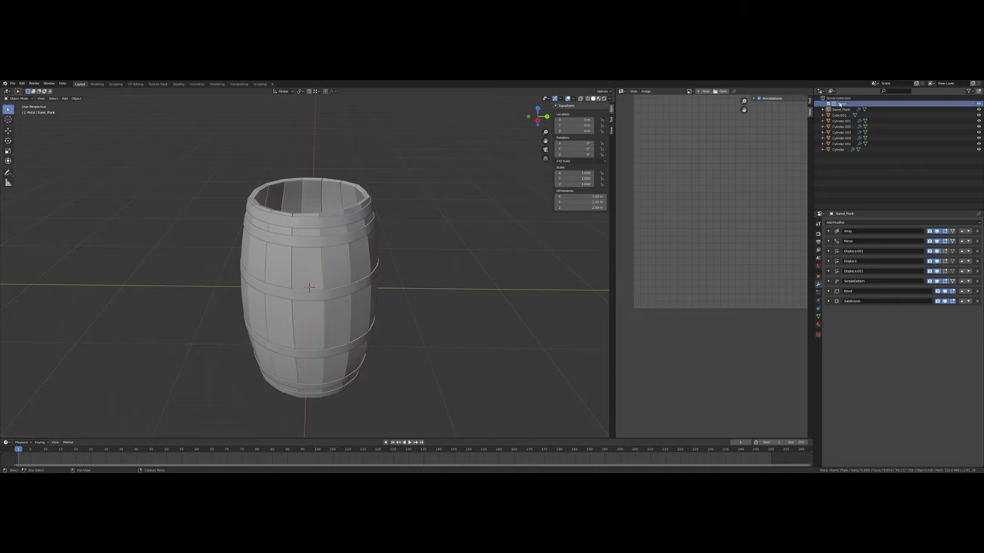
Move all six hoop cylinders into the Metal collection, collapse the collection and deselect everything.
click(834, 149)
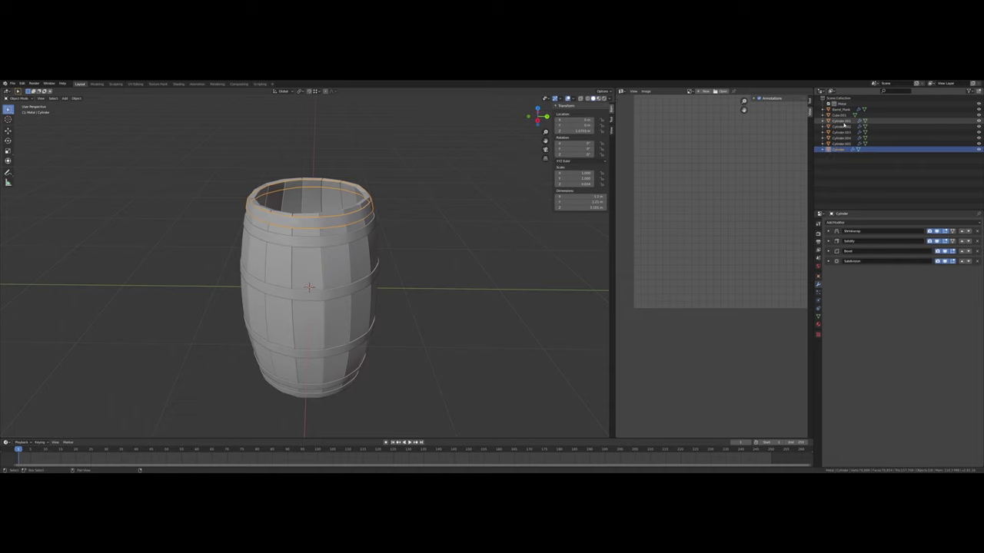
shift+click(843, 122)
drag(842, 131, 840, 104)
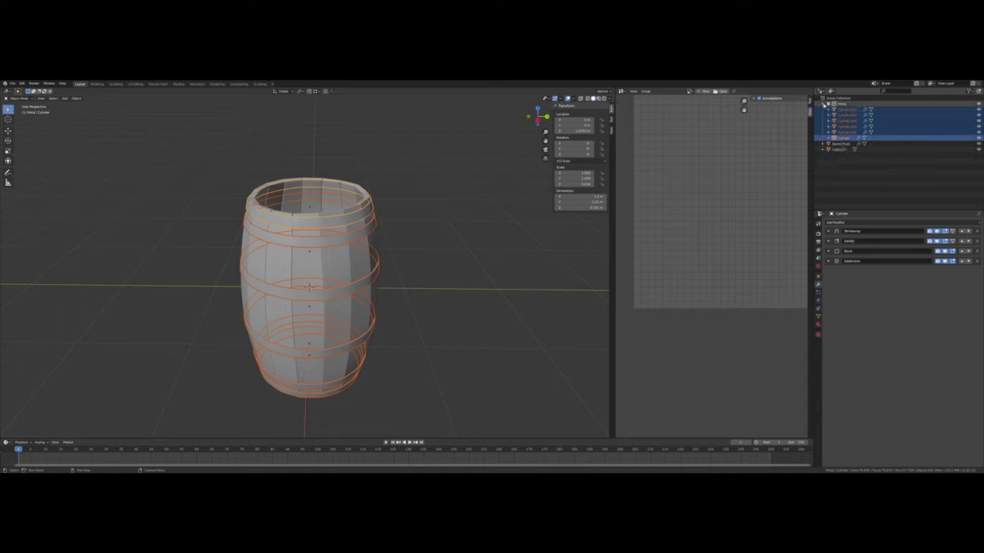
click(825, 104)
click(468, 243)
Examine the hooped barrel from several angles, including its open top.
mouse_move(461, 251)
middle_down()
mouse_move(452, 254)
mouse_move(444, 224)
middle_up()
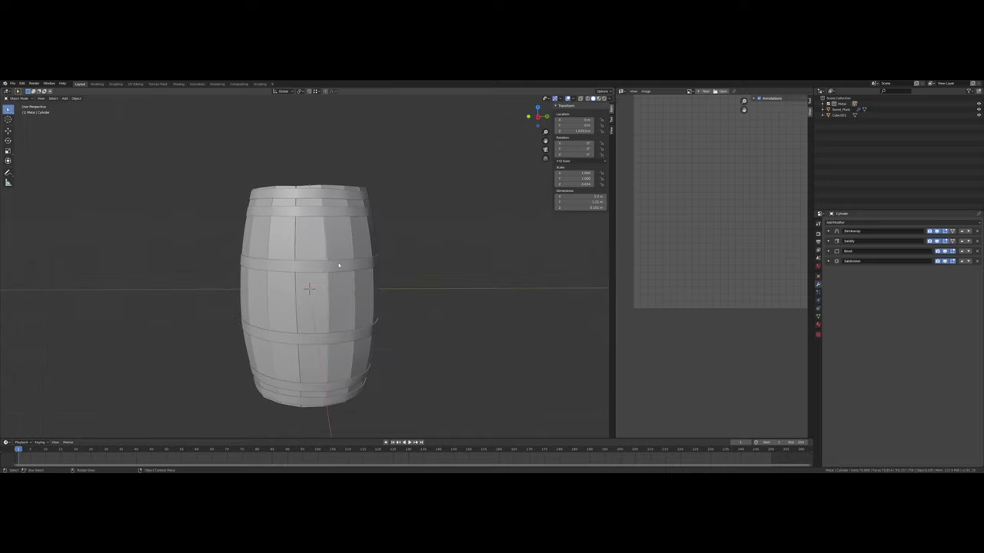
scroll(338, 246, up, 6)
middle_drag(342, 234, 324, 257)
scroll(336, 270, down, 8)
scroll(325, 257, down, 4)
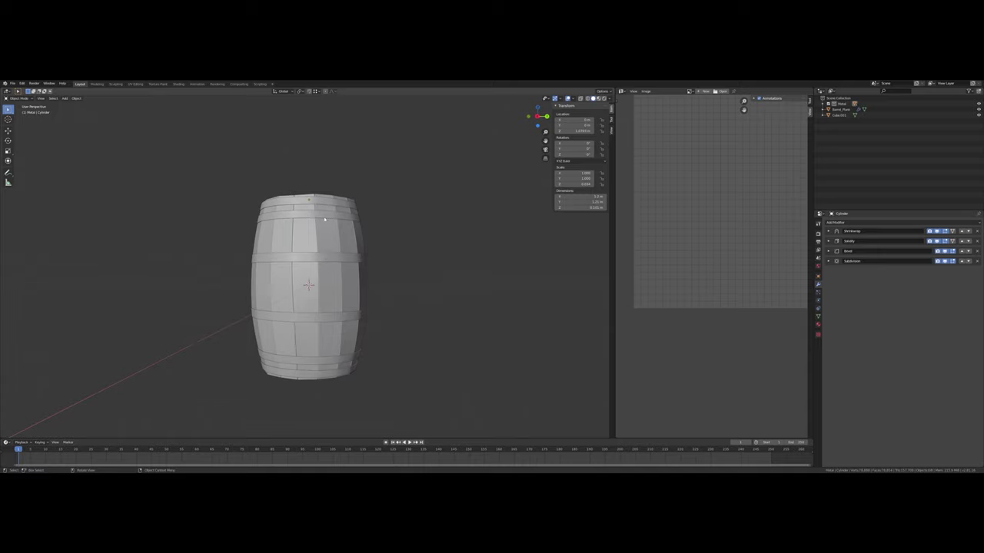
middle_drag(324, 220, 307, 238)
scroll(326, 259, up, 5)
scroll(329, 207, up, 3)
scroll(323, 279, down, 5)
middle_drag(323, 279, 322, 264)
middle_drag(398, 301, 397, 277)
scroll(398, 277, down, 1)
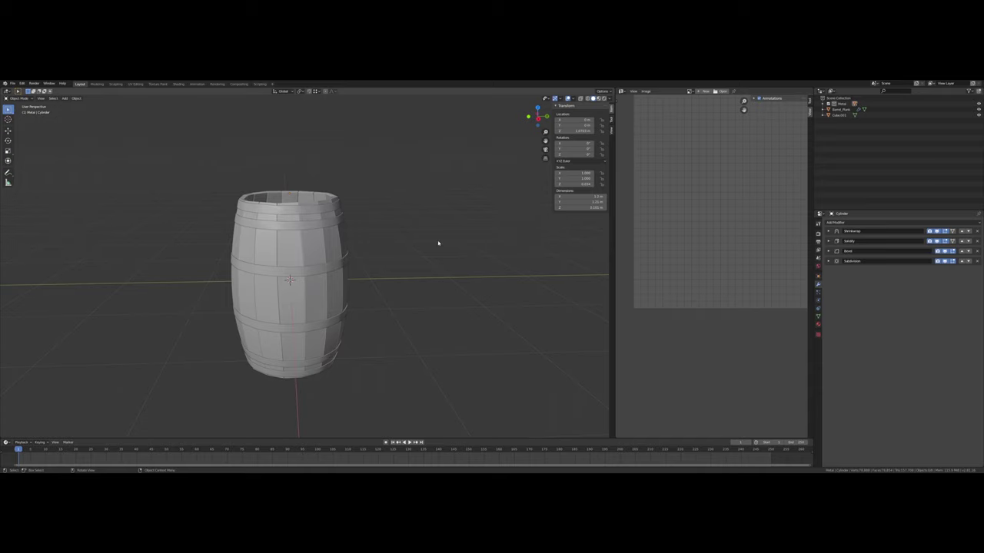
Add a cube mesh and set its Z dimension to 0.05 m.
key(shift+a)
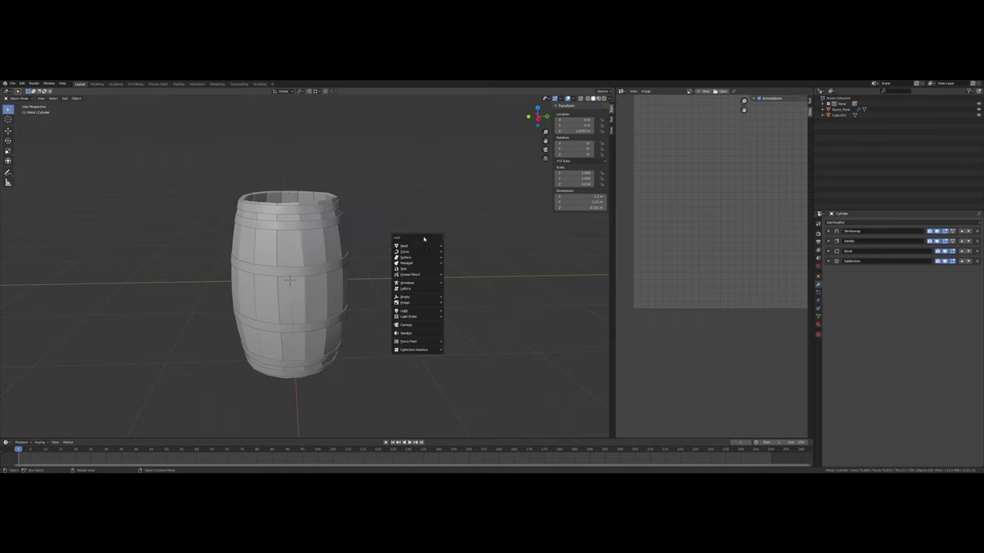
mouse_move(422, 245)
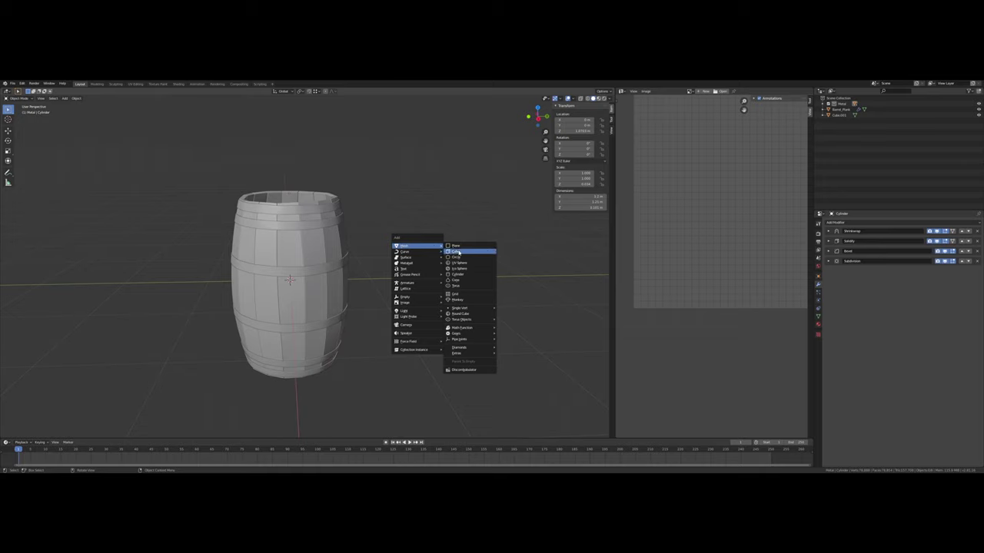
click(457, 252)
middle_drag(456, 253, 411, 247)
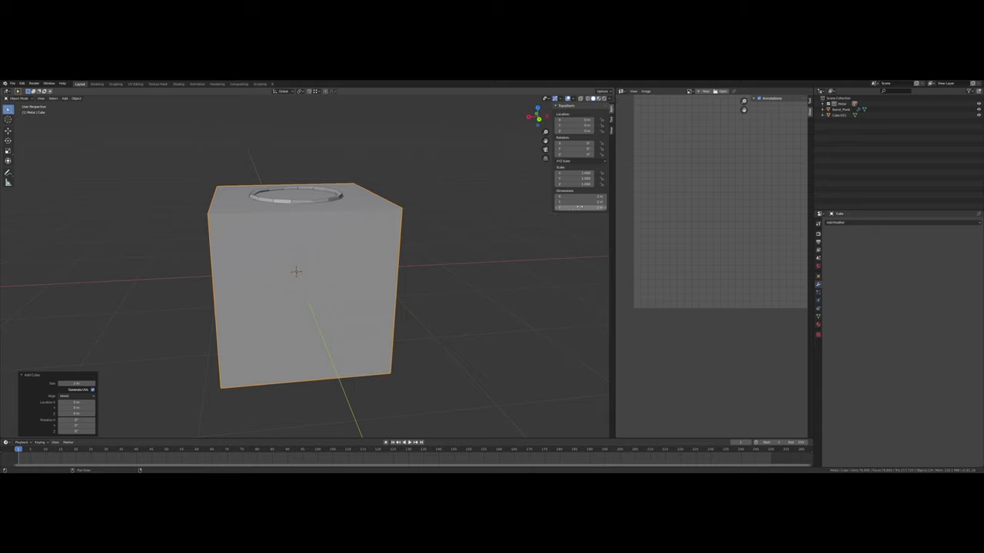
click(577, 208)
text(0.05)
key(Return)
Set the flattened cube's Y dimension to 0.2 m to form a narrow plank.
middle_drag(296, 296, 287, 272)
scroll(287, 277, up, 4)
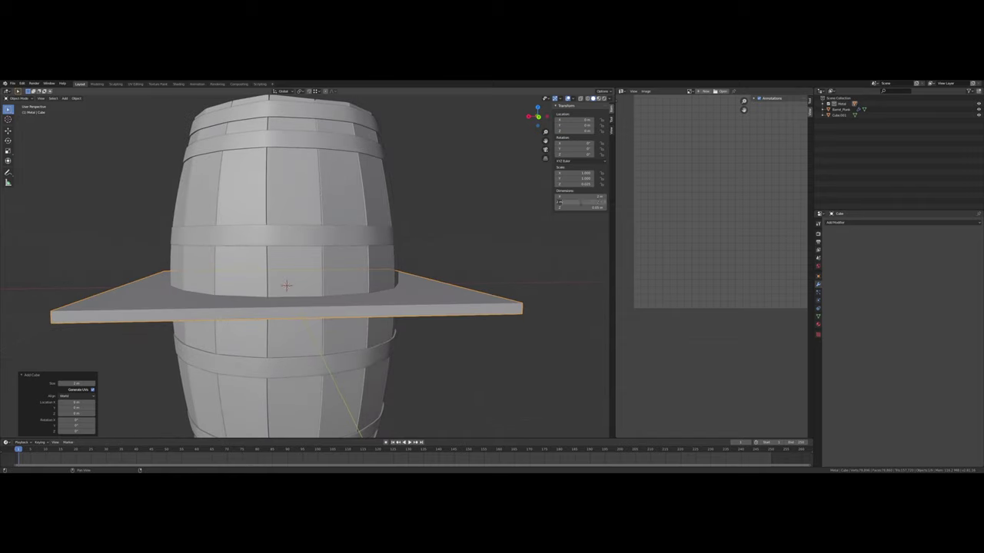
text(.01)
key(Return)
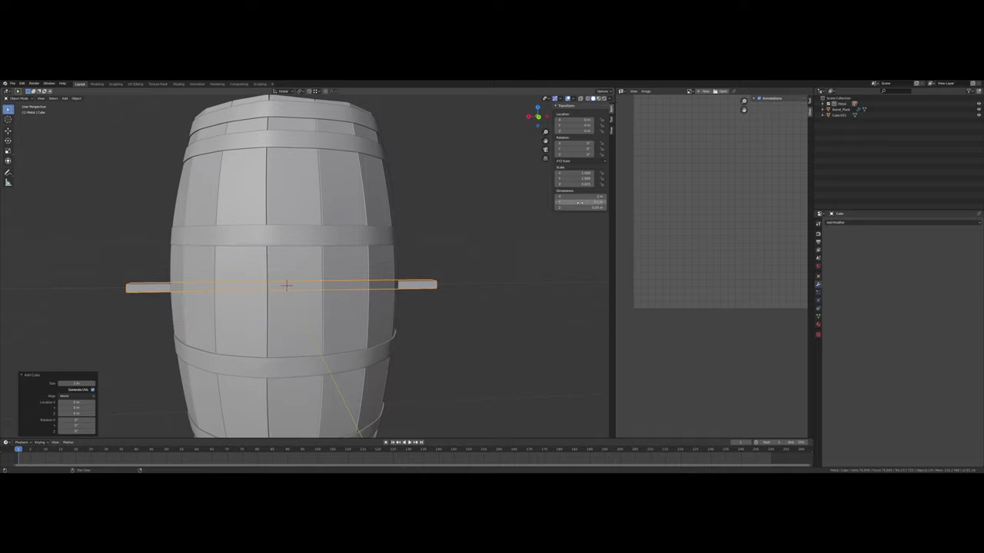
text(.1)
key(Return)
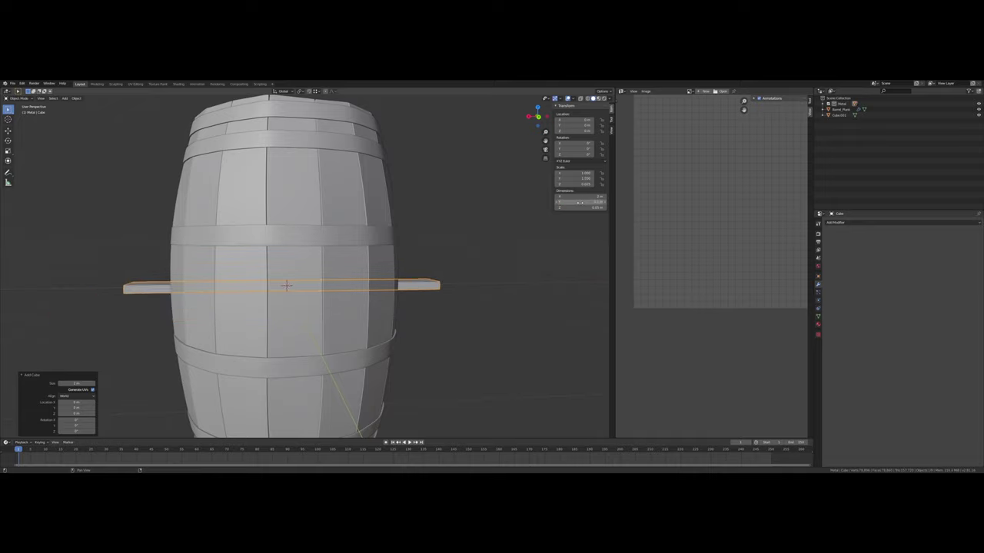
Move the plank up along Z until it floats slightly above the barrel's open top.
key(g)
key(z)
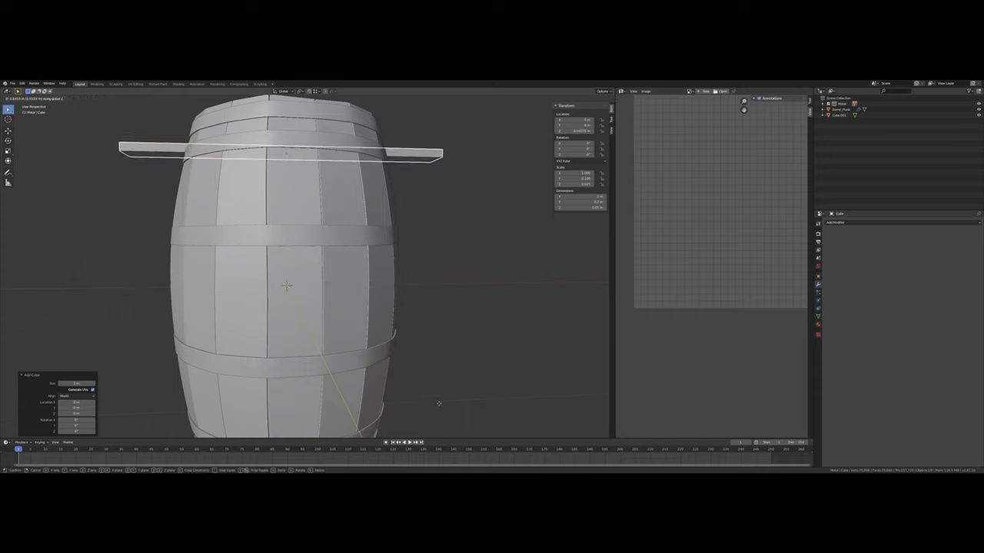
click(439, 402)
scroll(415, 331, down, 1)
middle_drag(415, 330, 409, 326)
scroll(408, 326, down, 5)
key(g)
key(z)
click(413, 299)
scroll(399, 286, up, 4)
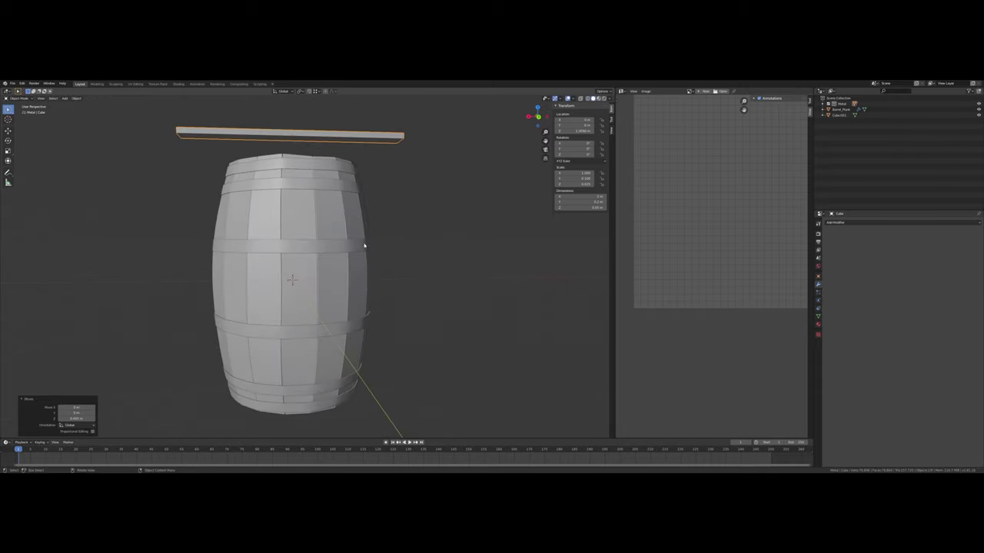
Mark UV seams on the plank's underside and end edges in Edit Mode.
shift+middle_drag(364, 239, 417, 279)
scroll(407, 300, up, 1)
middle_drag(399, 318, 399, 227)
key(Tab)
click(379, 232)
shift+click(367, 226)
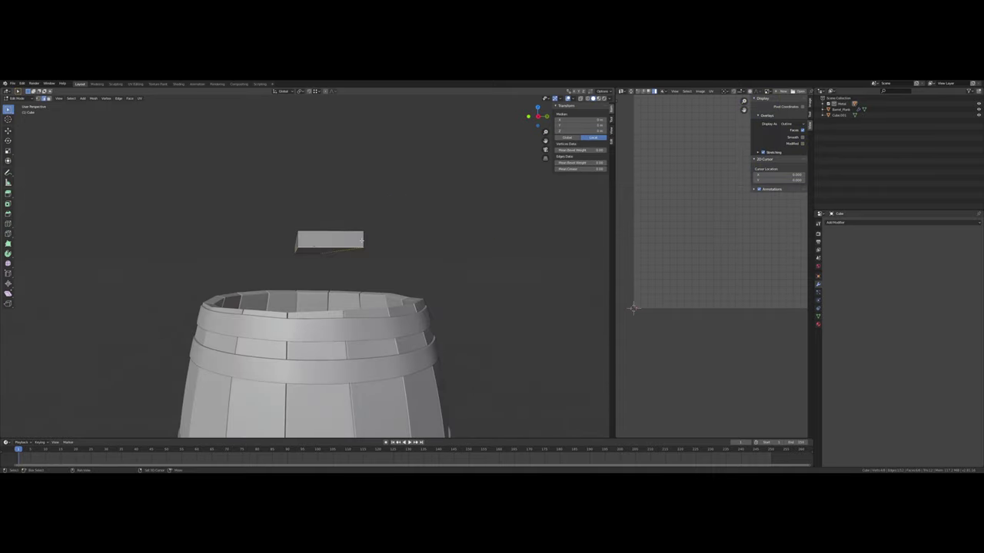
middle_drag(295, 244, 365, 245)
shift+click(126, 219)
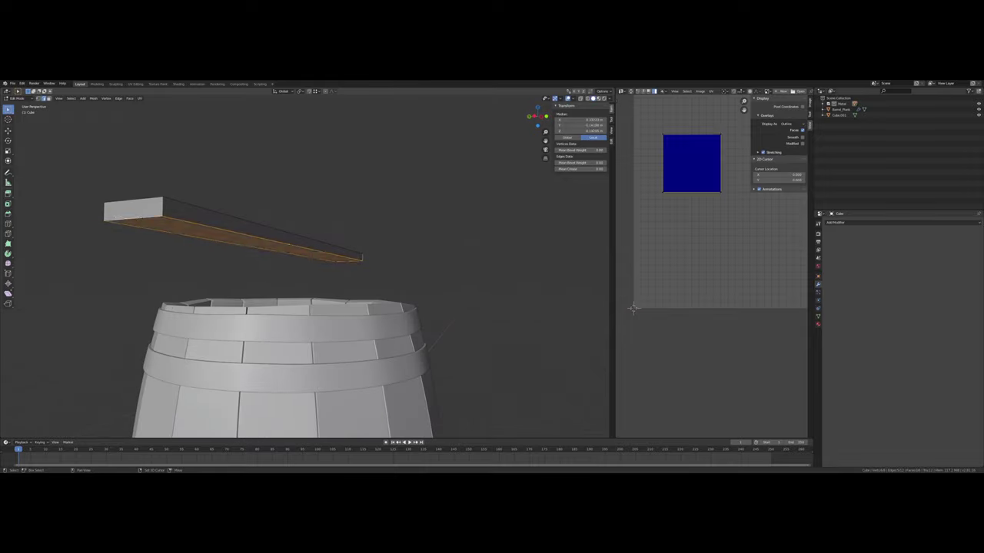
middle_drag(232, 222, 192, 228)
key(u)
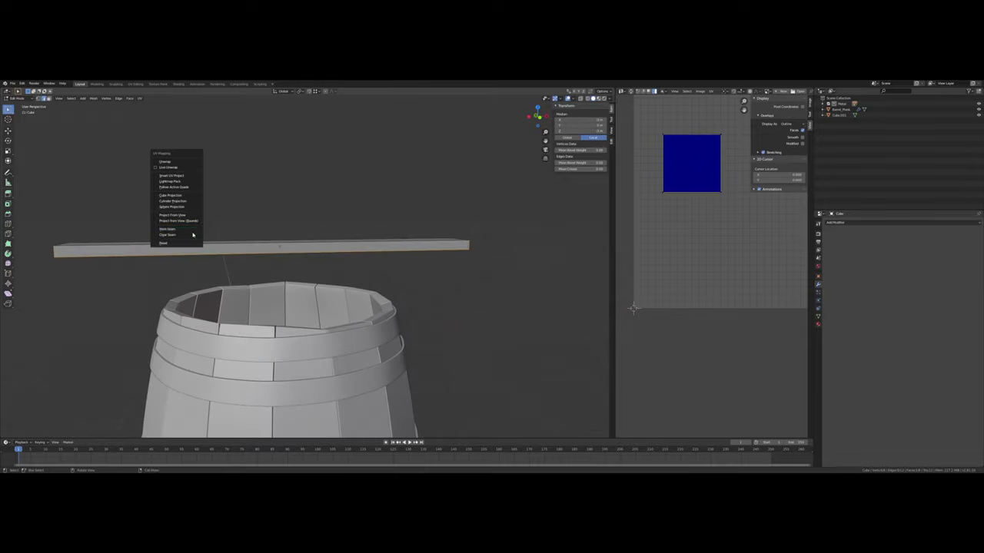
click(188, 231)
Select the plank's whole mesh and set the mean bevel weight of its edges to 1.
middle_drag(384, 252, 336, 255)
key(a)
middle_drag(408, 244, 392, 253)
scroll(392, 250, up, 1)
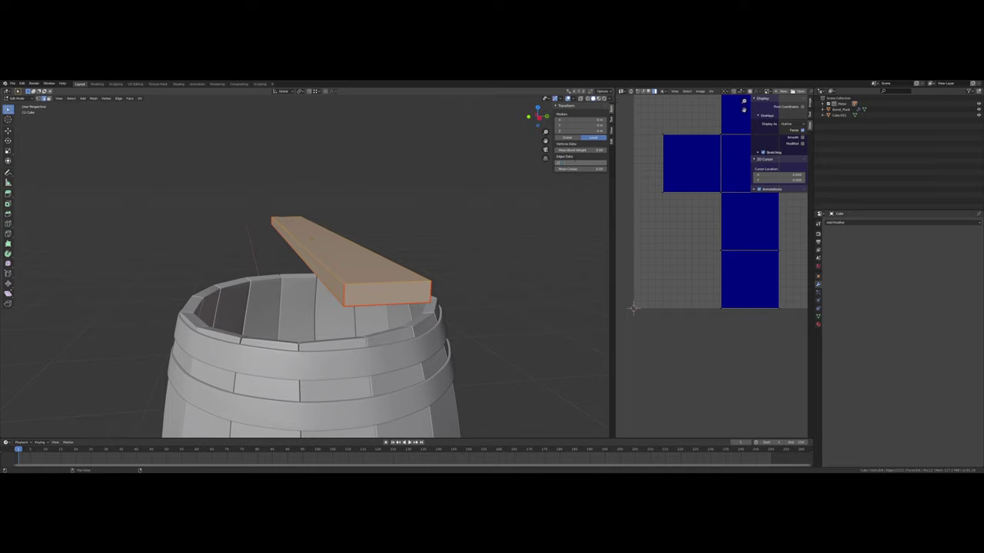
text(1)
key(Return)
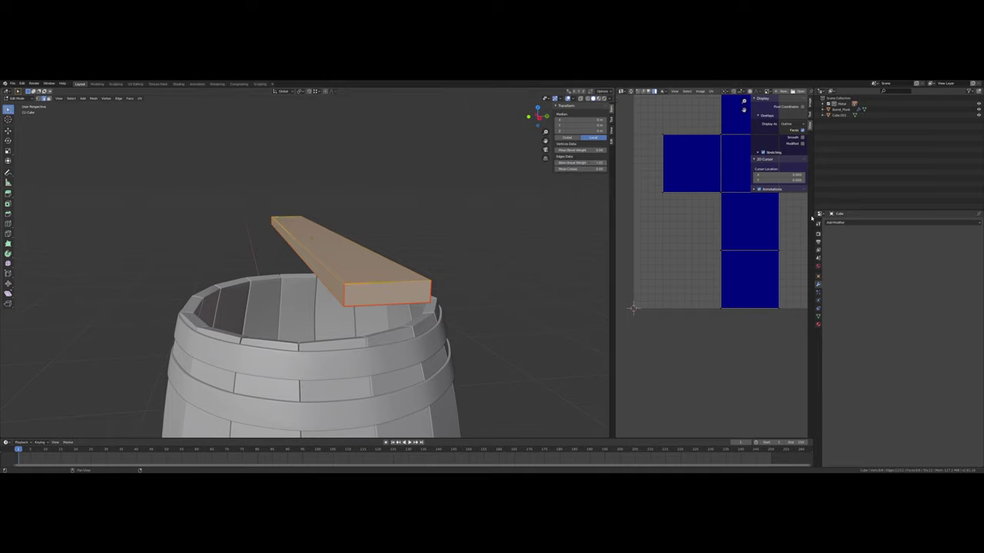
Add a Bevel modifier to the plank with its limit method set to Weight.
click(837, 222)
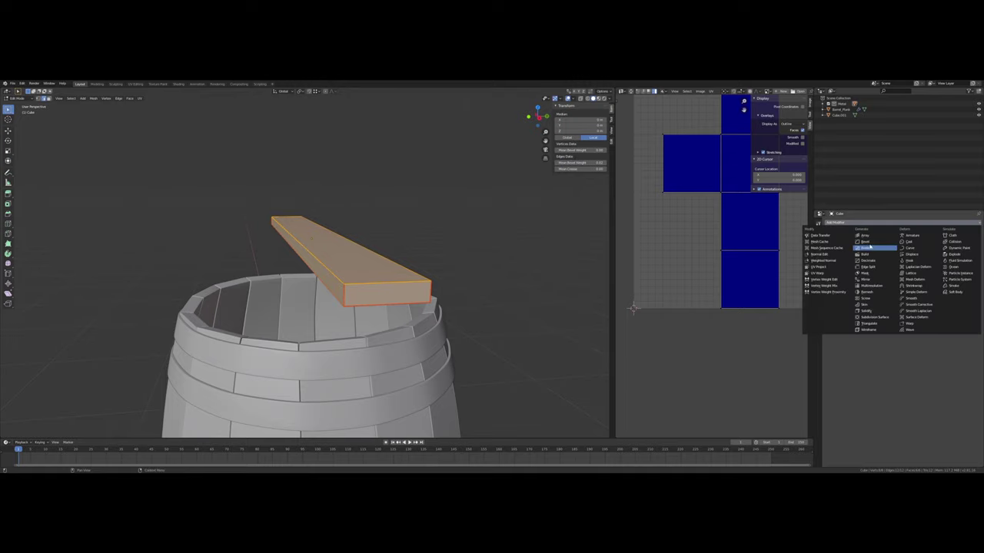
click(865, 241)
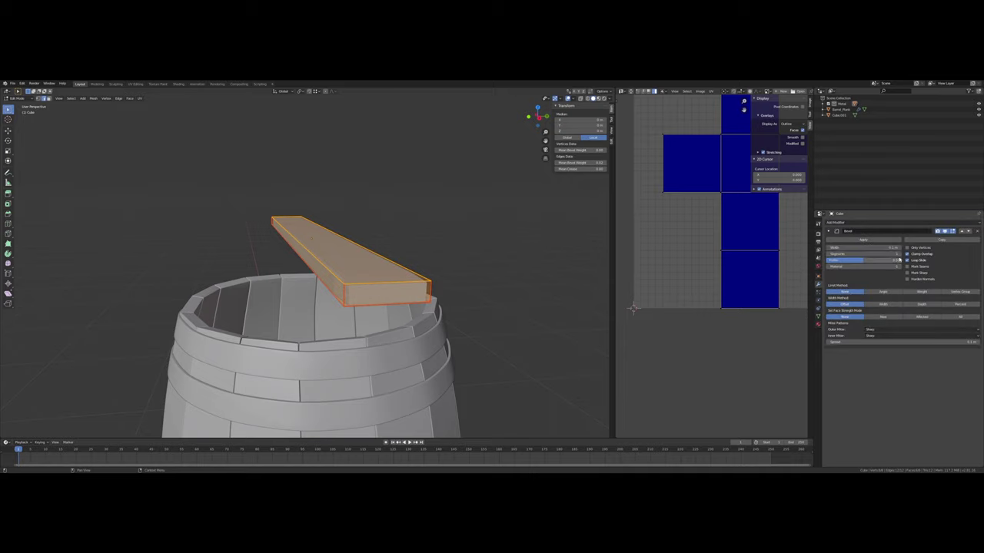
click(921, 292)
scroll(422, 250, up, 5)
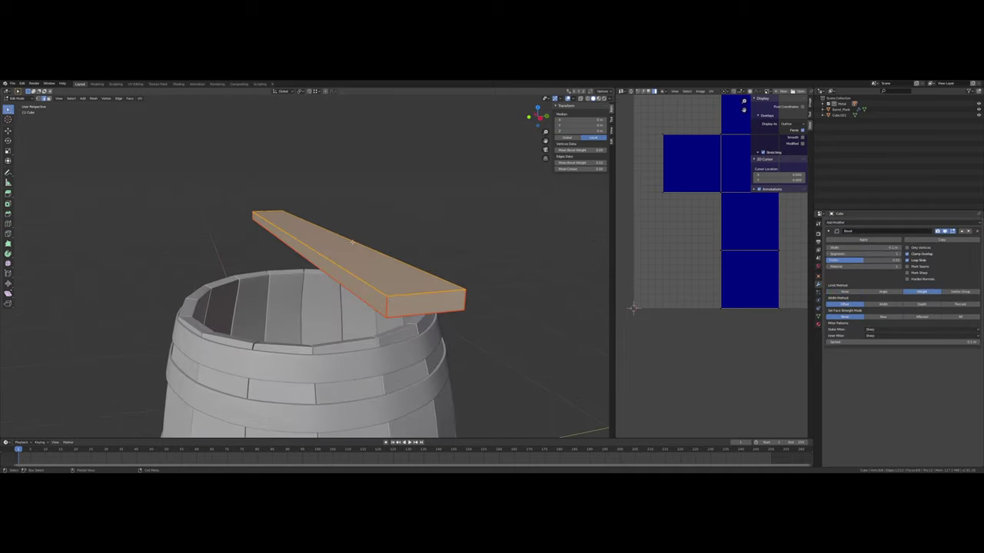
Return to Object Mode and shade the plank smooth, keeping the Bevel modifier's settings collapsed.
middle_drag(422, 250, 342, 226)
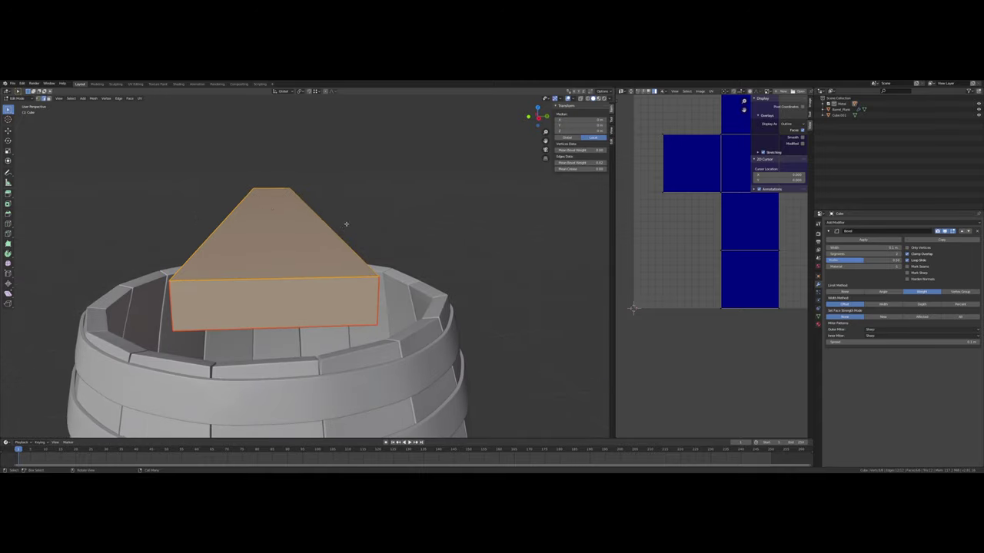
key(Tab)
click(76, 97)
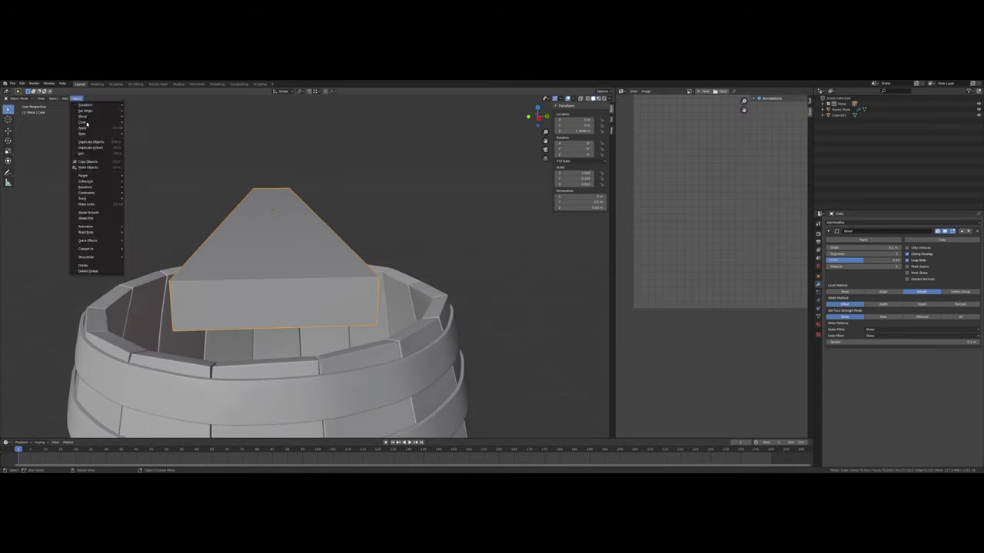
click(96, 215)
middle_drag(215, 220, 239, 223)
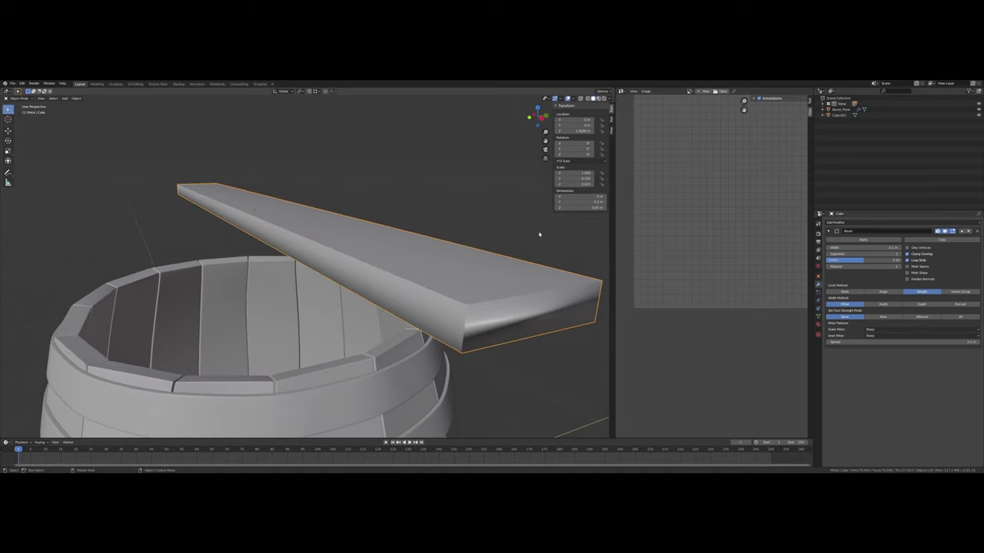
click(830, 231)
middle_drag(351, 235, 333, 250)
scroll(333, 251, down, 4)
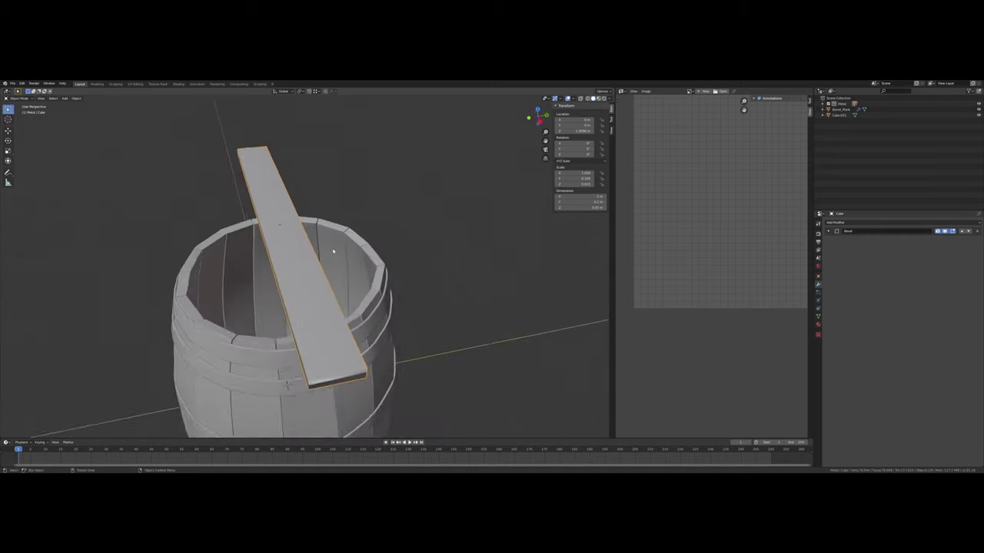
Add an Array modifier to the plank with relative offset 0 in X and 1 in Y, and a count of 7.
click(848, 223)
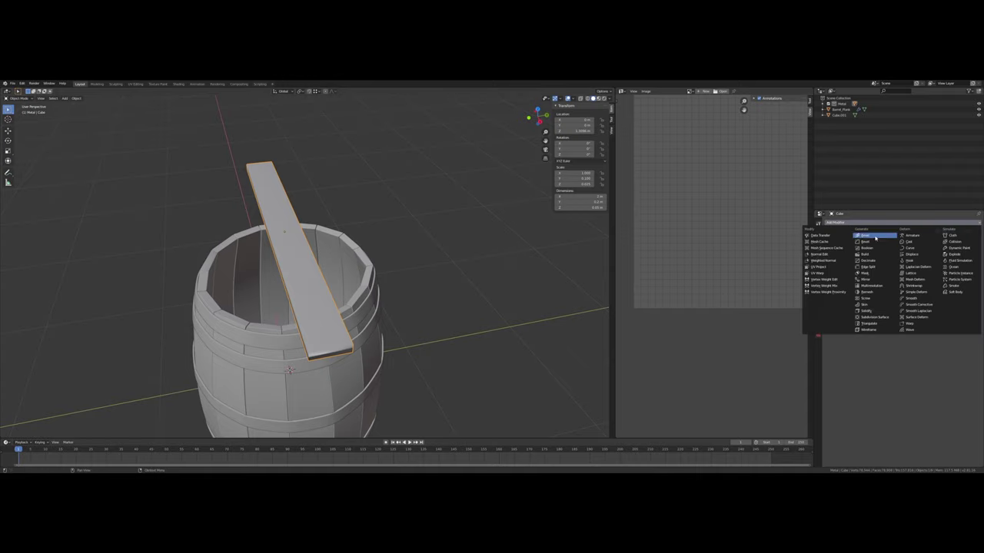
click(874, 236)
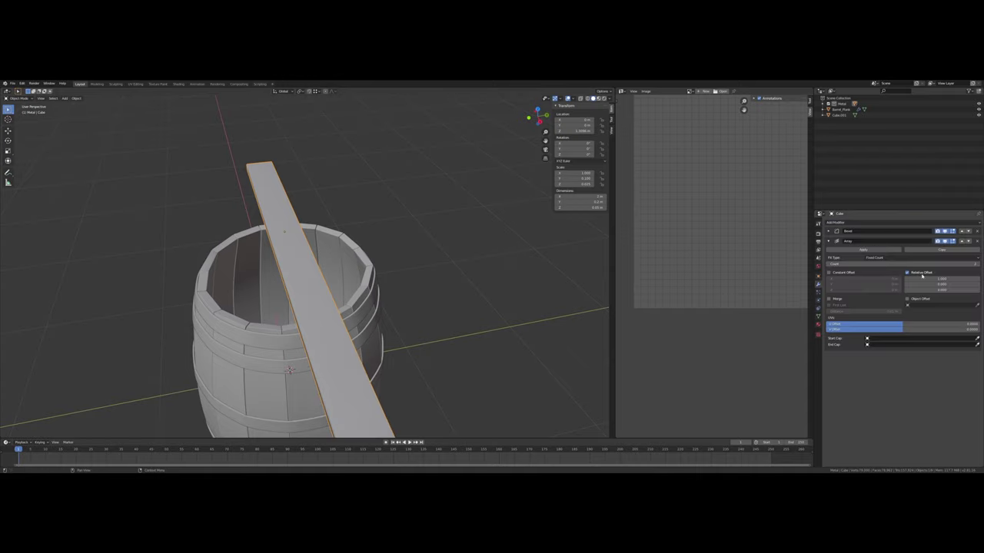
click(907, 273)
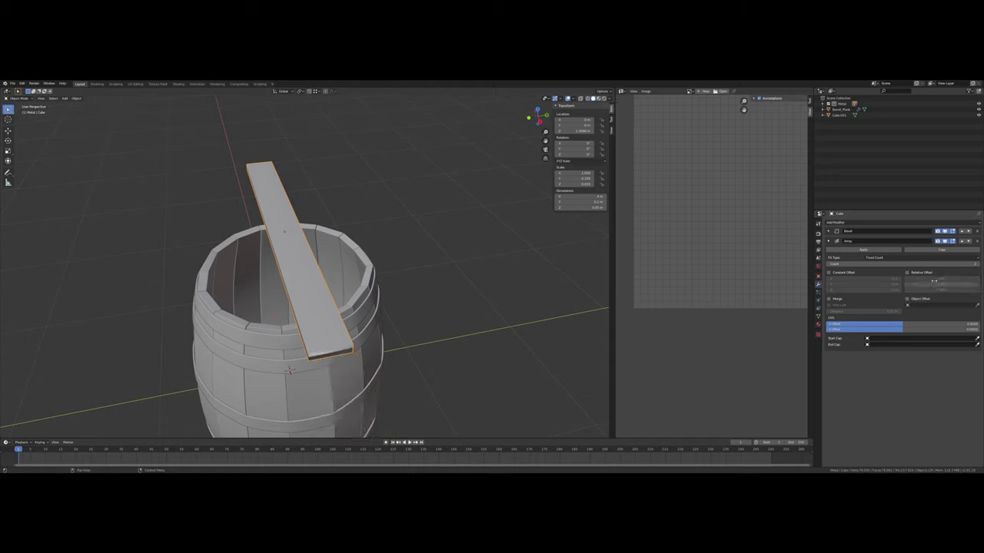
click(907, 273)
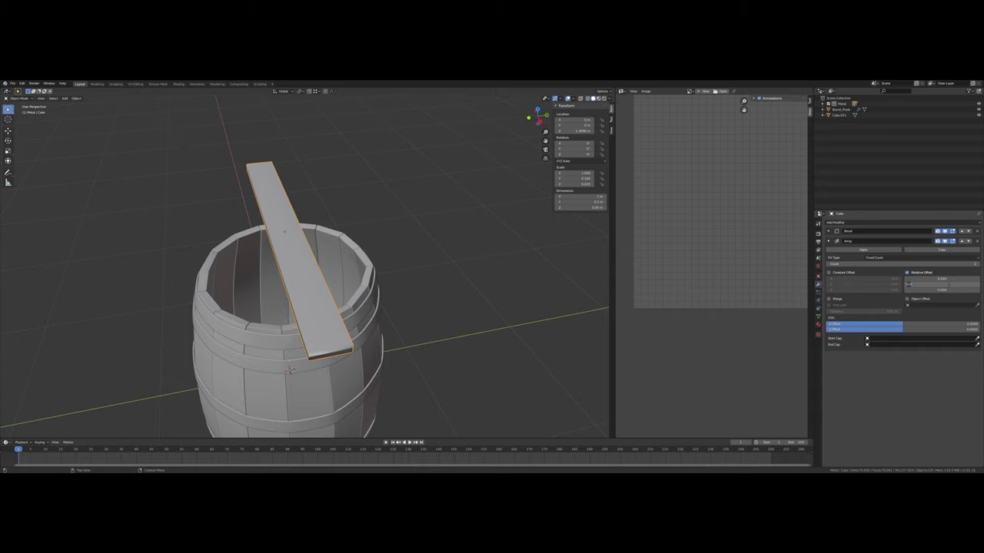
click(946, 284)
text(1)
key(Return)
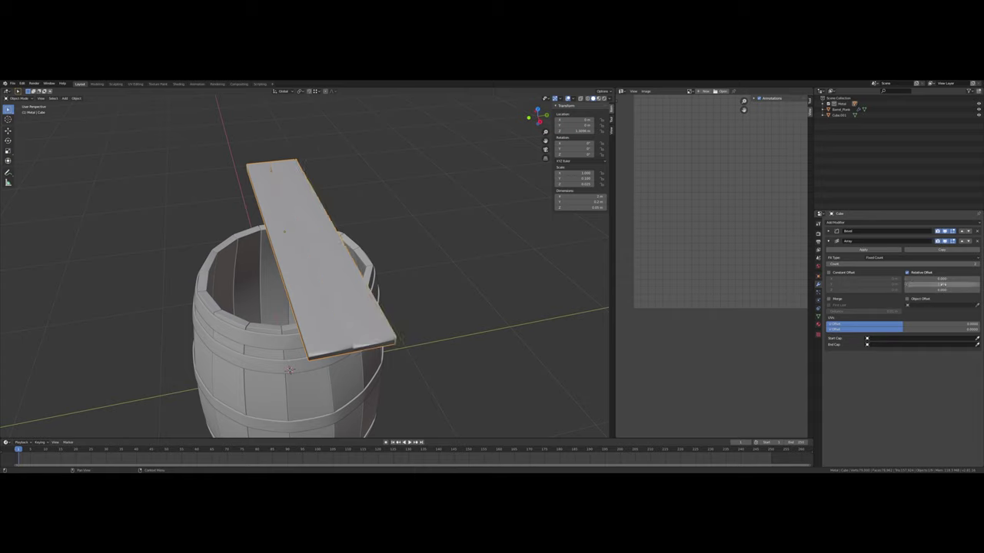
drag(939, 264, 962, 264)
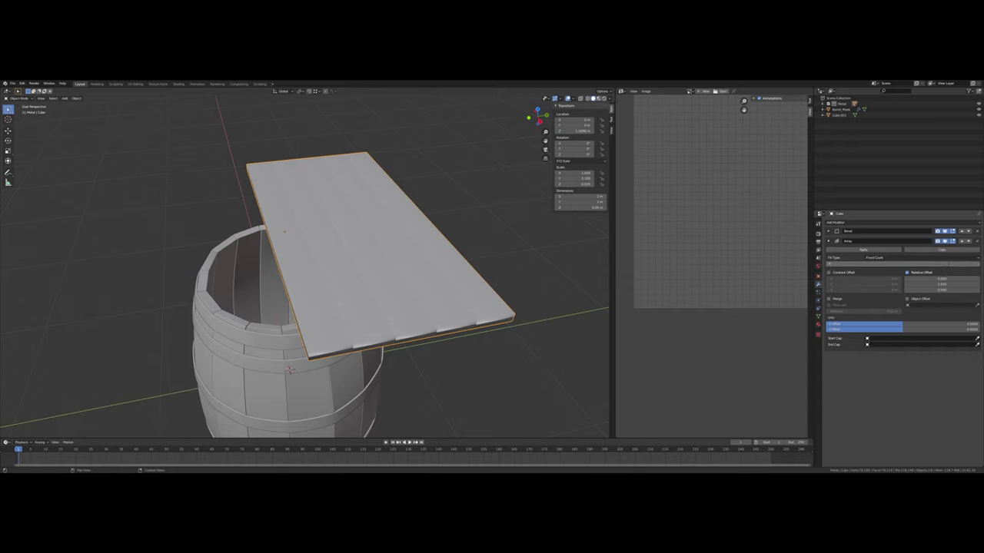
Lower the row of planks along Z towards the rim and shift it along Y until it is centred over the barrel.
middle_drag(284, 230, 409, 245)
key(g)
key(z)
click(411, 265)
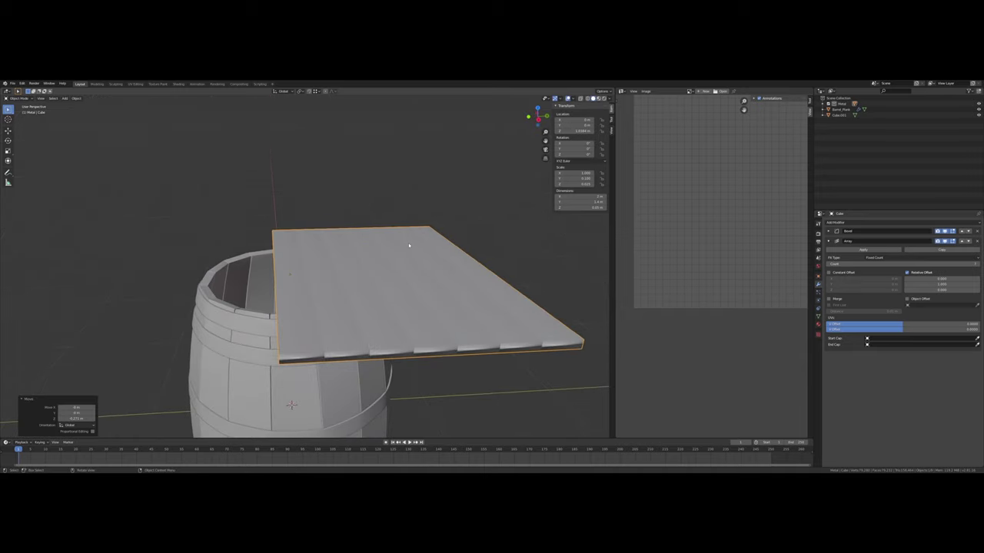
key(g)
key(y)
click(298, 259)
mouse_move(297, 259)
middle_down()
mouse_move(323, 253)
mouse_move(314, 261)
mouse_move(304, 253)
middle_up()
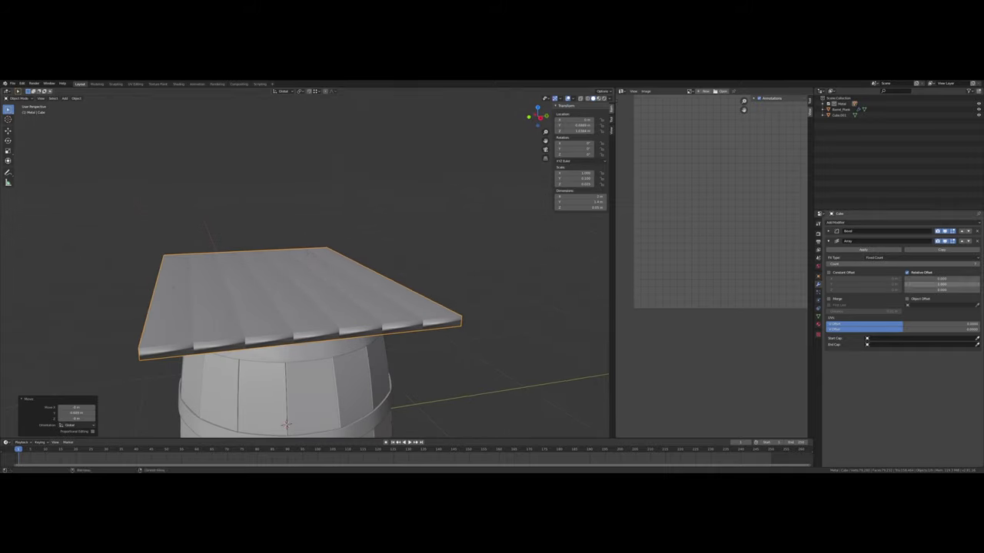
Increase the array's Y relative offset slightly above 1 to leave narrow gaps between the planks.
drag(941, 283, 953, 283)
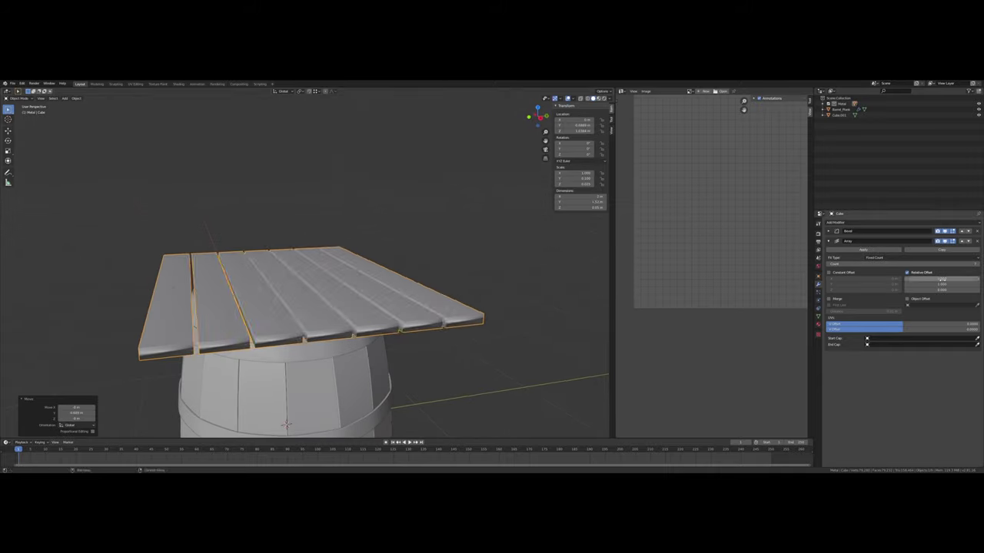
click(940, 284)
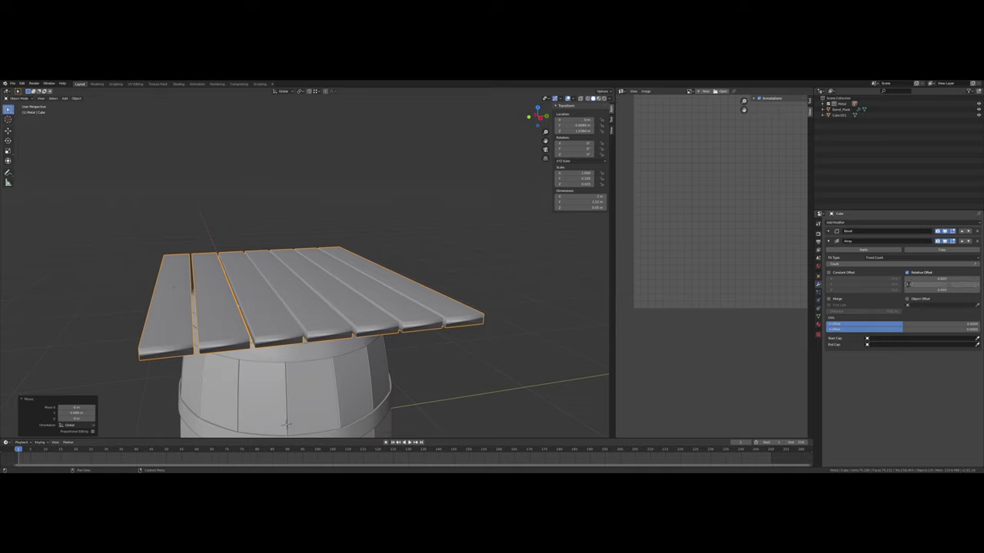
key(Return)
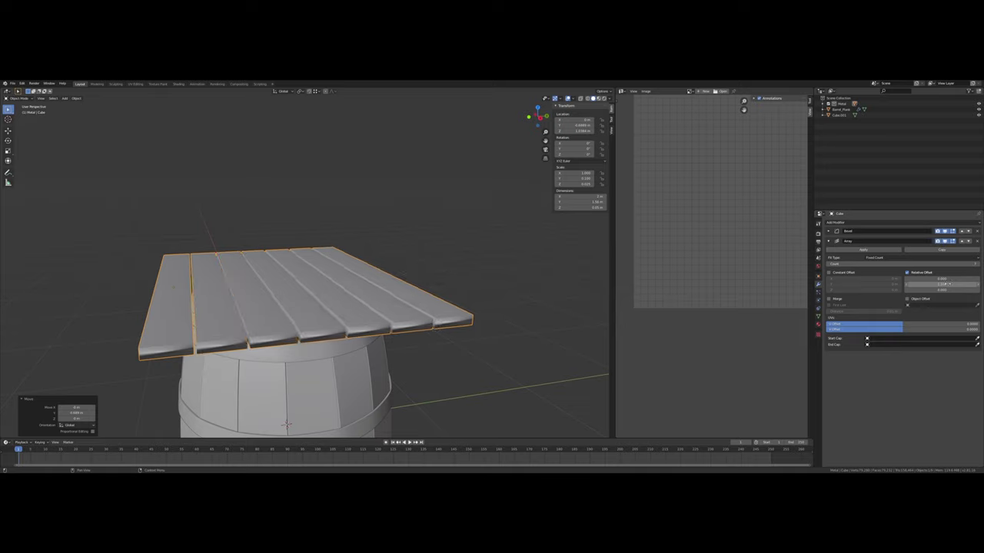
mouse_move(418, 263)
middle_down()
mouse_move(395, 281)
mouse_move(391, 255)
mouse_move(407, 266)
middle_up()
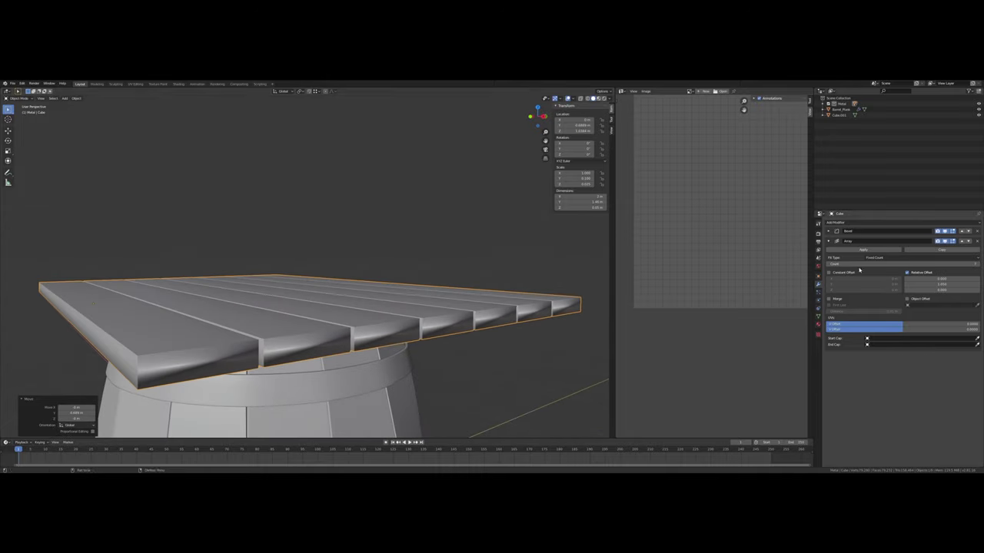
Move the Array modifier above the Bevel modifier in the plank's modifier stack.
click(828, 242)
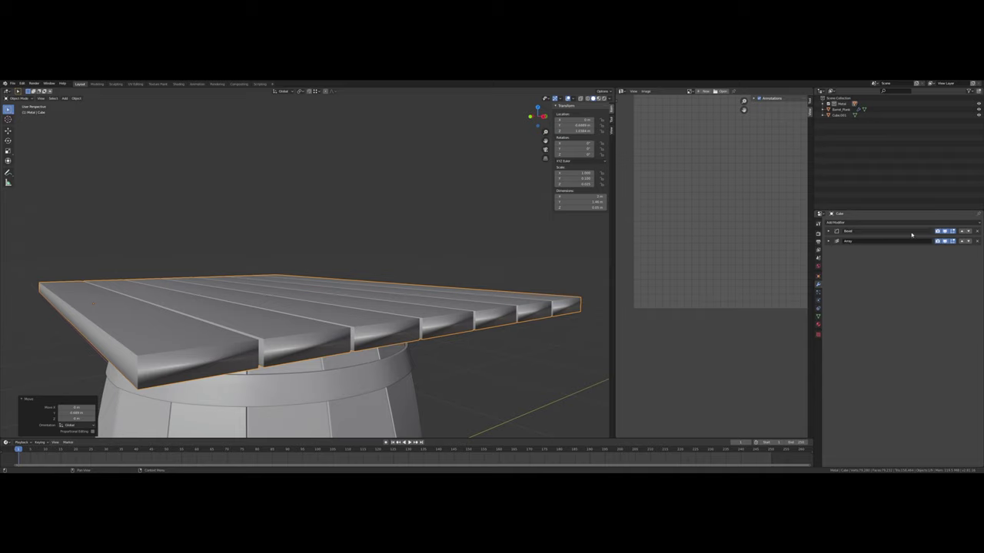
click(962, 241)
middle_drag(472, 269, 376, 273)
shift+middle_drag(318, 290, 360, 284)
scroll(356, 283, up, 1)
scroll(575, 280, down, 1)
Add a Subdivision Surface modifier after the Bevel modifier and collapse its settings.
click(845, 222)
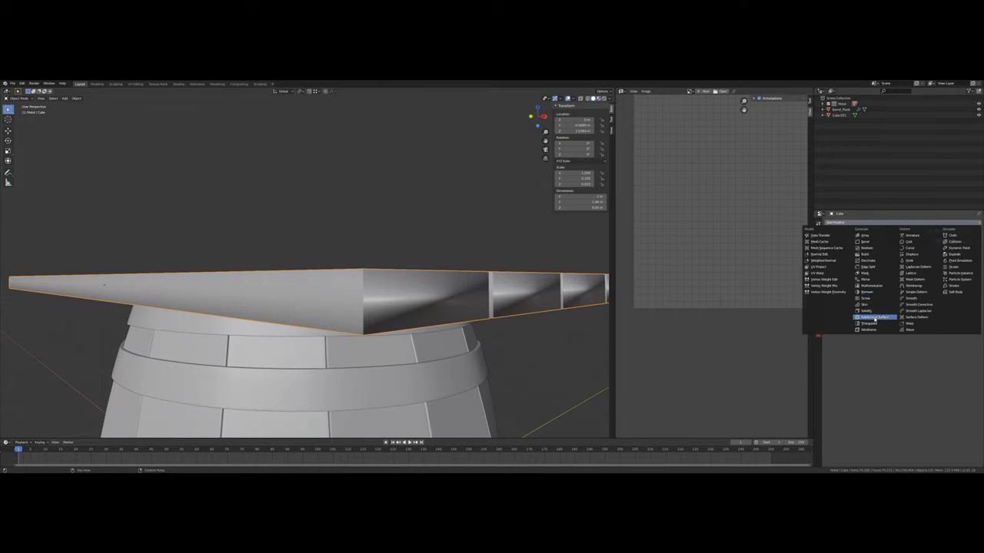
click(874, 318)
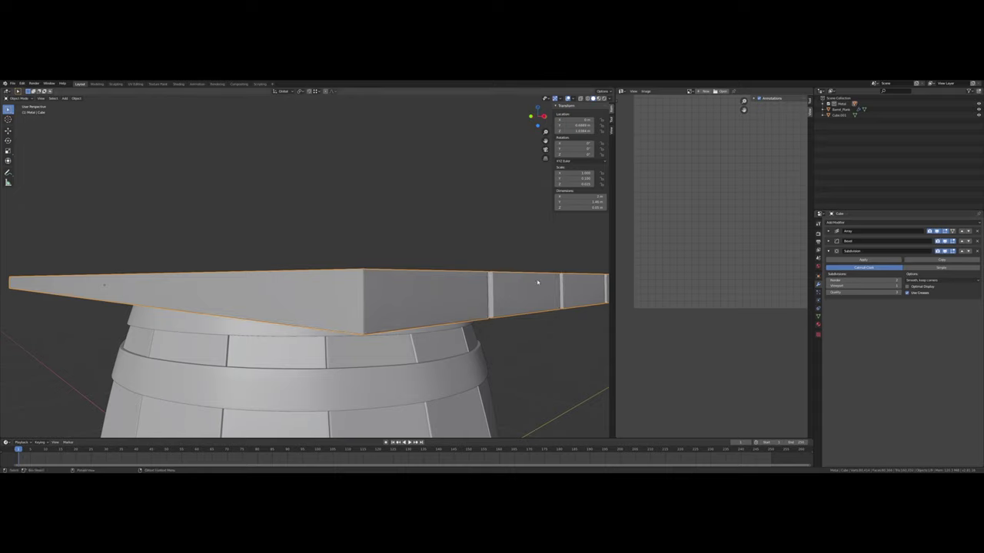
middle_drag(527, 281, 461, 285)
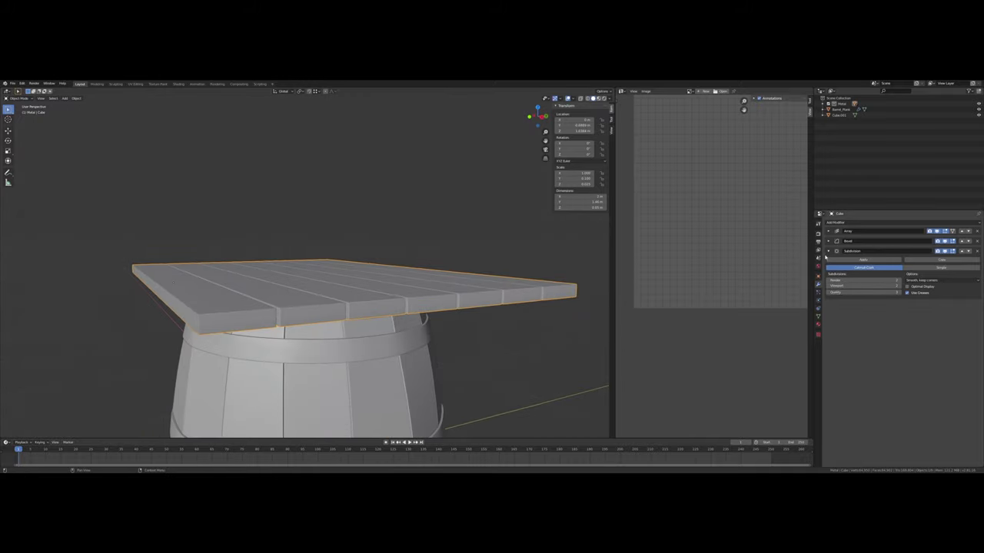
click(829, 251)
Add a Displace modifier to the planks using the existing texture named Texture, and lower its strength so the distortion is subtle.
middle_drag(449, 330, 415, 353)
click(843, 223)
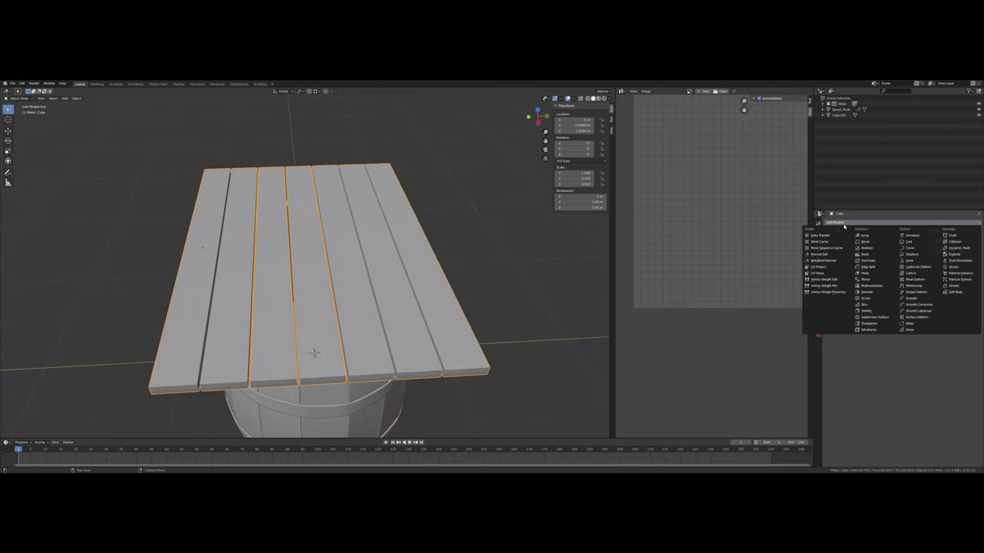
click(914, 255)
click(834, 284)
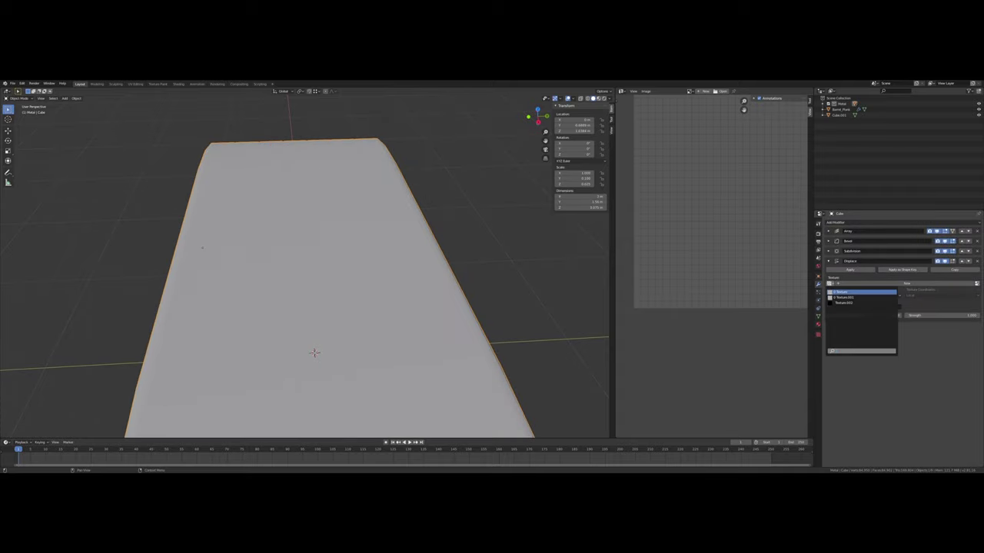
click(853, 295)
middle_drag(504, 322, 507, 286)
click(918, 316)
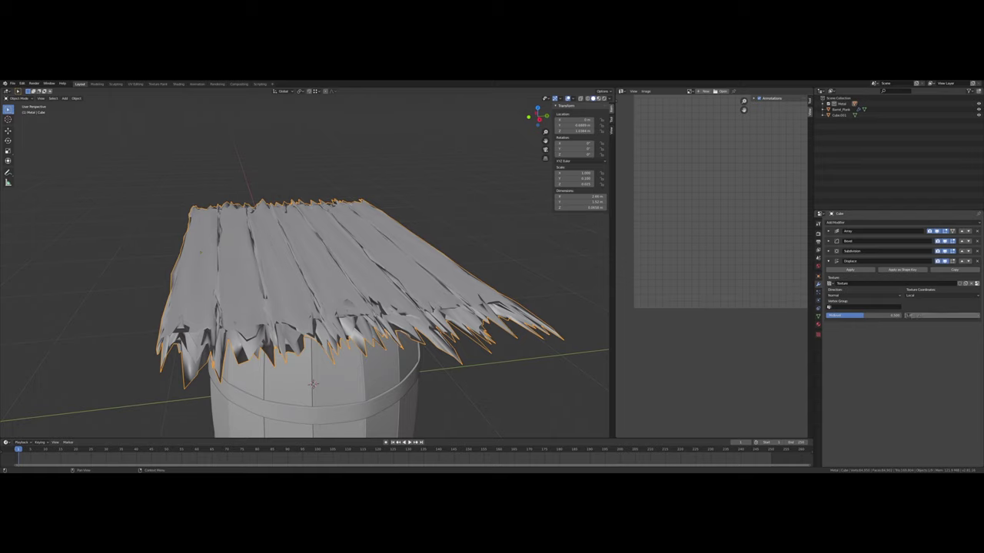
key(Return)
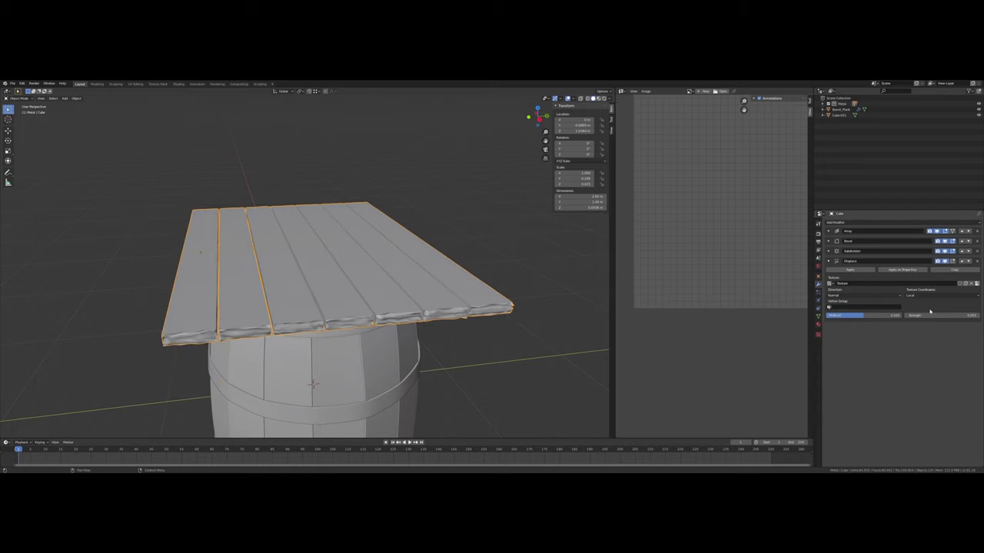
Move the Displace modifier up the stack so it sits directly after the Array and before the Bevel.
middle_drag(417, 285, 461, 323)
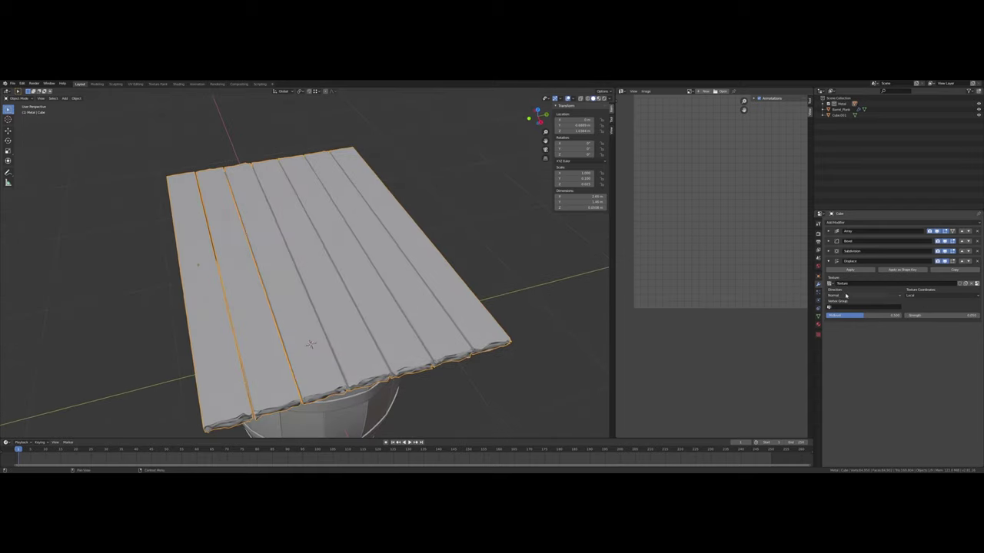
mouse_move(384, 294)
middle_down()
mouse_move(389, 279)
mouse_move(373, 280)
middle_up()
scroll(369, 287, up, 3)
scroll(375, 281, up, 2)
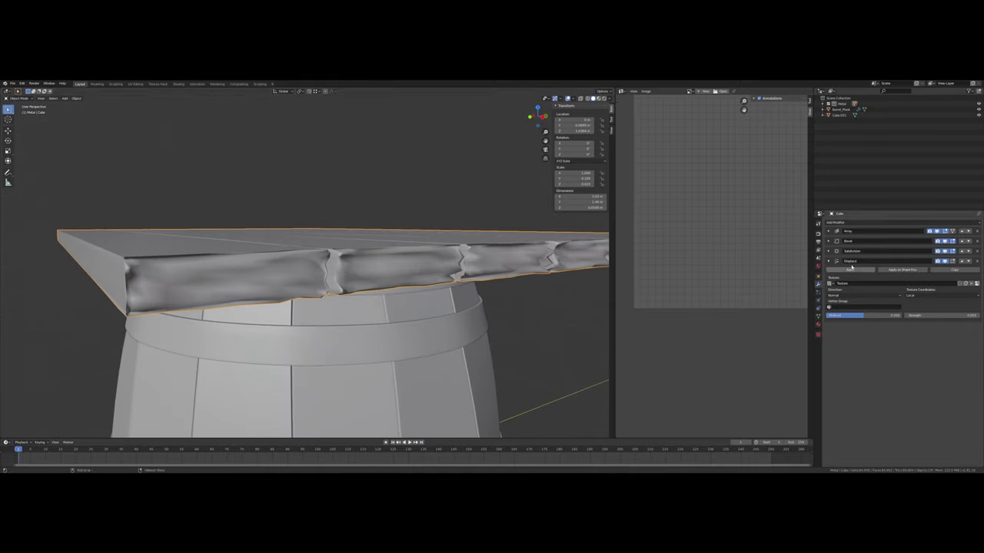
click(829, 262)
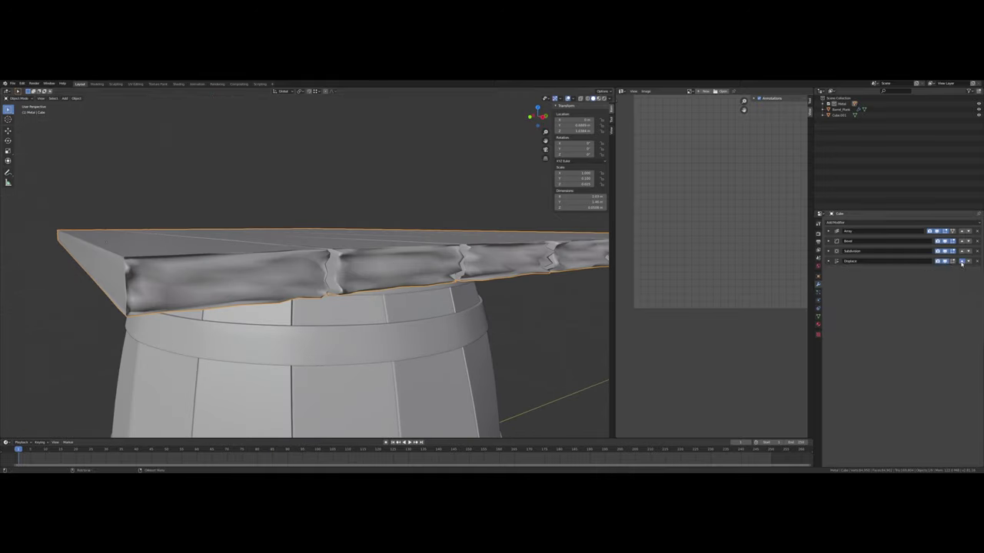
drag(962, 262, 962, 242)
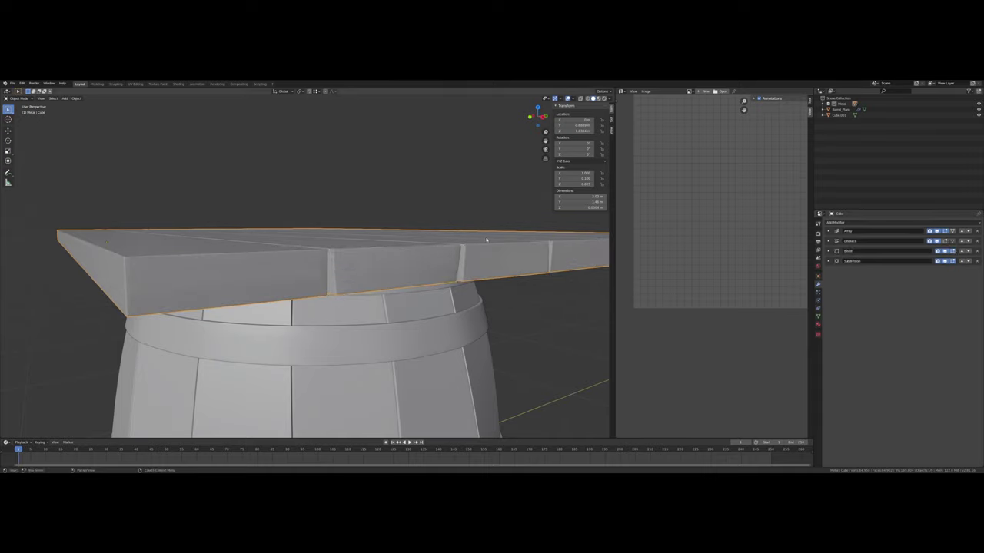
middle_drag(483, 237, 492, 265)
scroll(419, 268, down, 4)
Raise the Displace modifier's strength considerably and set its direction to Y so the planks vary in width.
click(828, 241)
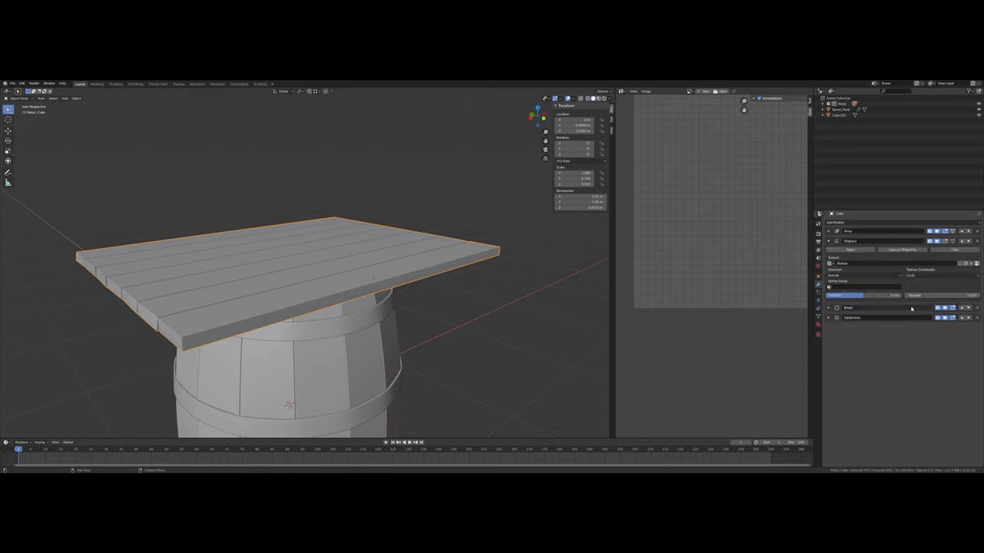
drag(921, 295, 973, 296)
middle_drag(514, 272, 581, 279)
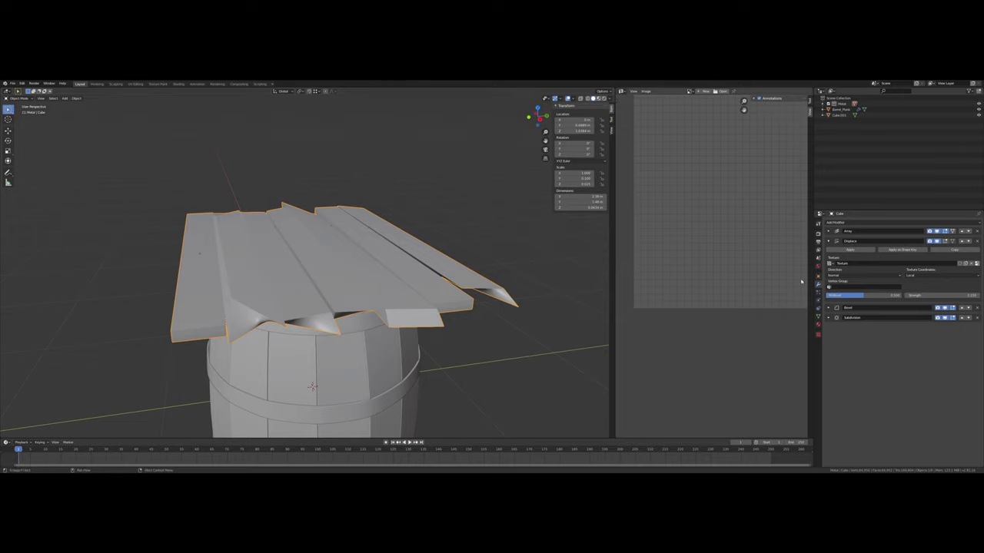
click(836, 276)
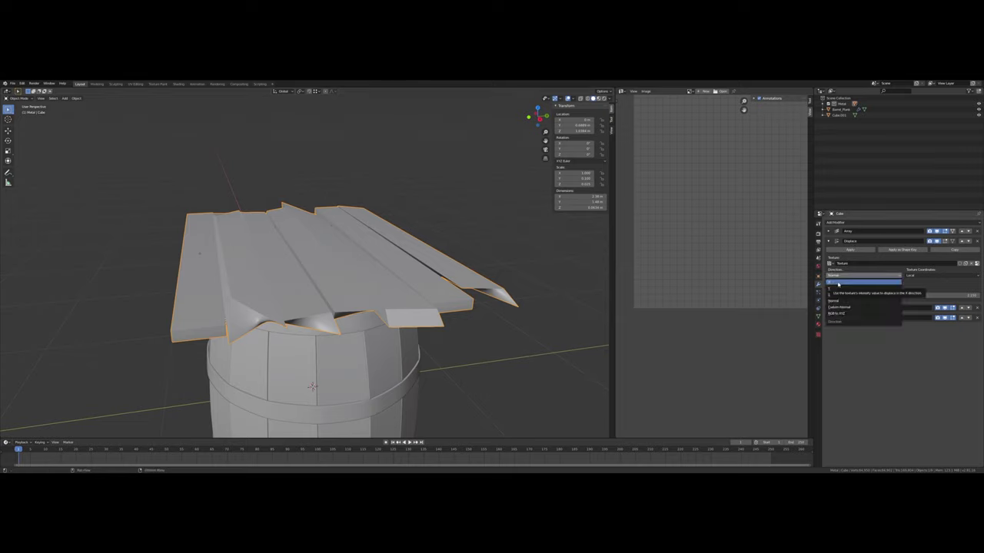
click(838, 288)
mouse_move(427, 283)
middle_down()
mouse_move(412, 280)
mouse_move(420, 285)
middle_up()
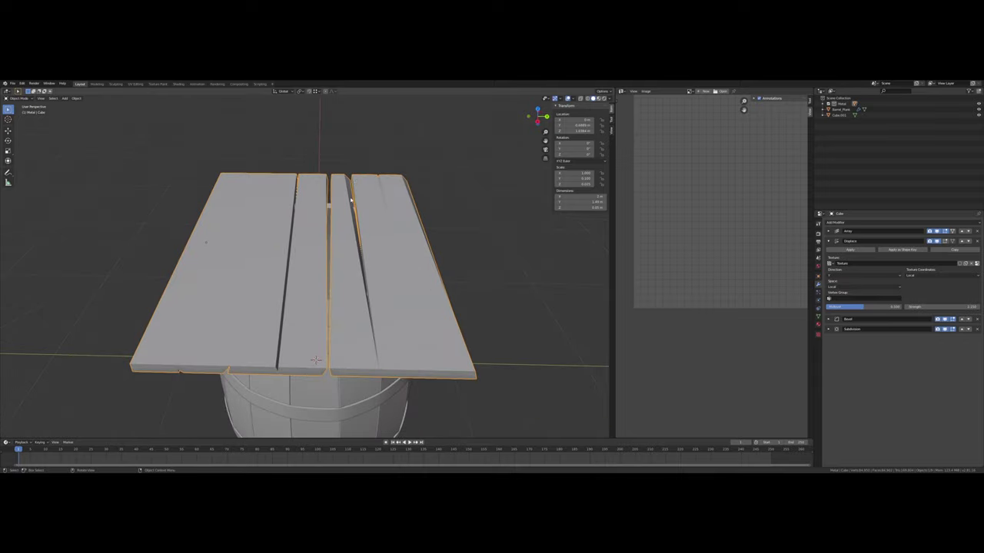
Lower the Displace modifier's strength to reduce the distortion between the planks.
middle_drag(350, 199, 353, 186)
middle_drag(265, 323, 560, 305)
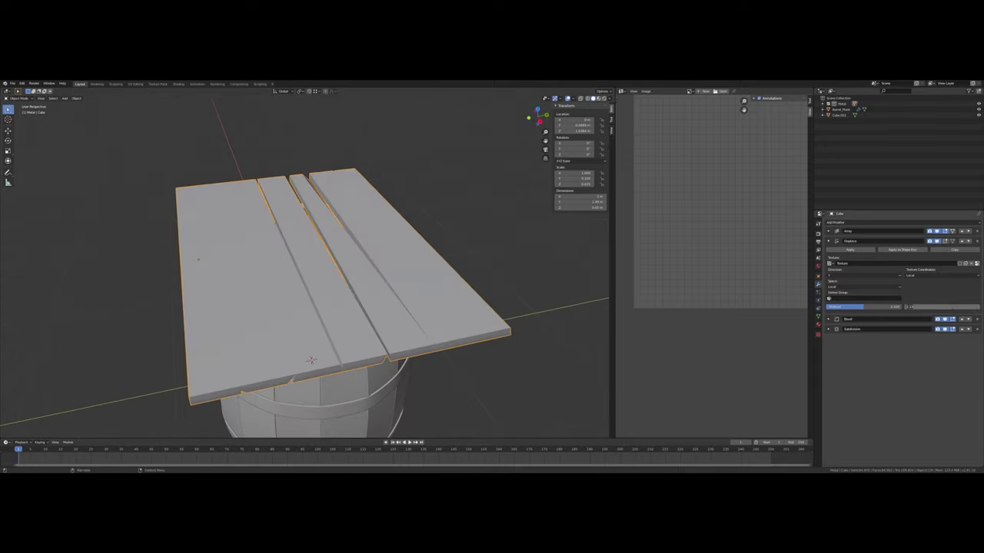
key(Return)
Add four evenly spaced loop cuts across the first plank's length in Edit Mode, and return to Object Mode.
key(Tab)
middle_drag(269, 229, 317, 226)
key(ctrl+r)
scroll(261, 299, up, 3)
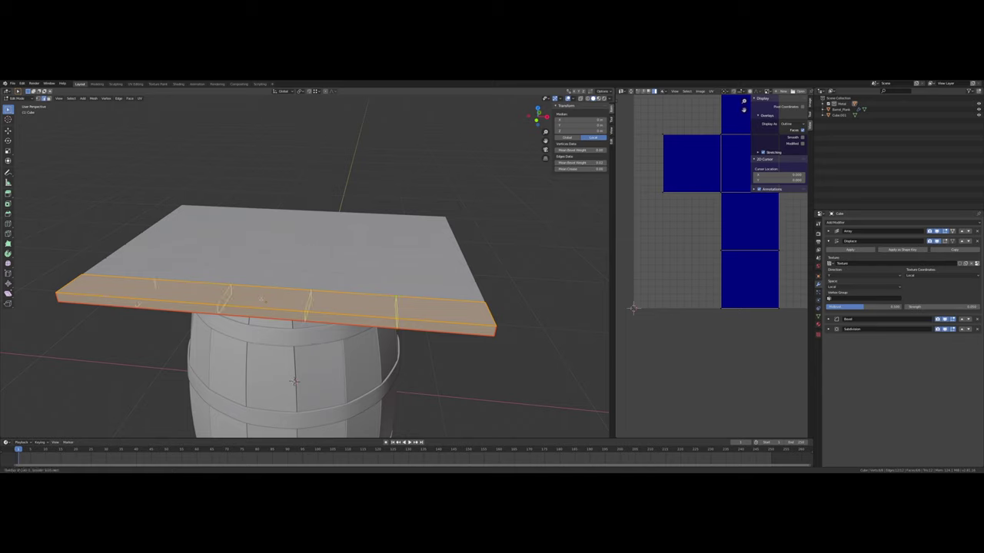
key(Tab)
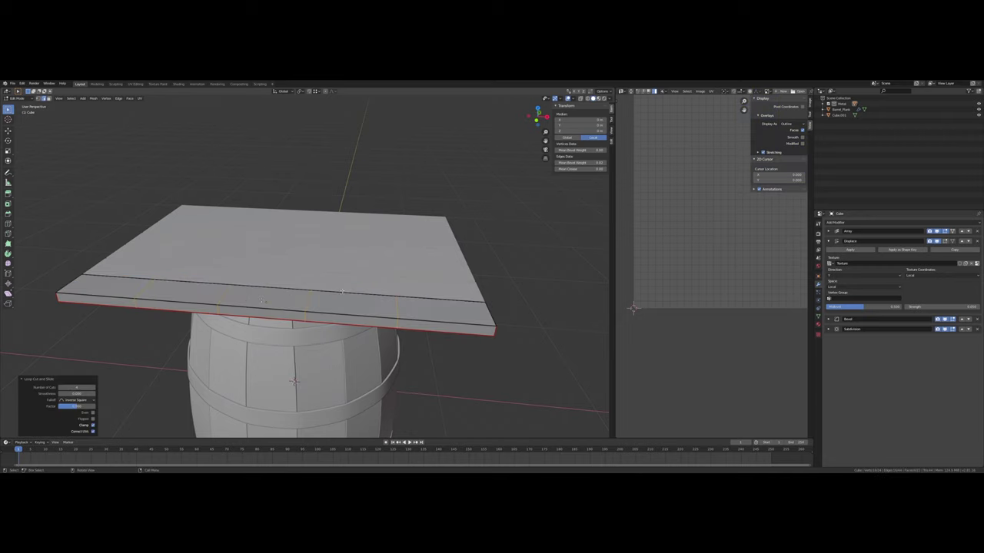
Try a much stronger displacement on the planks, and reduce the Displace modifier's strength to 0.1.
middle_drag(261, 300, 294, 288)
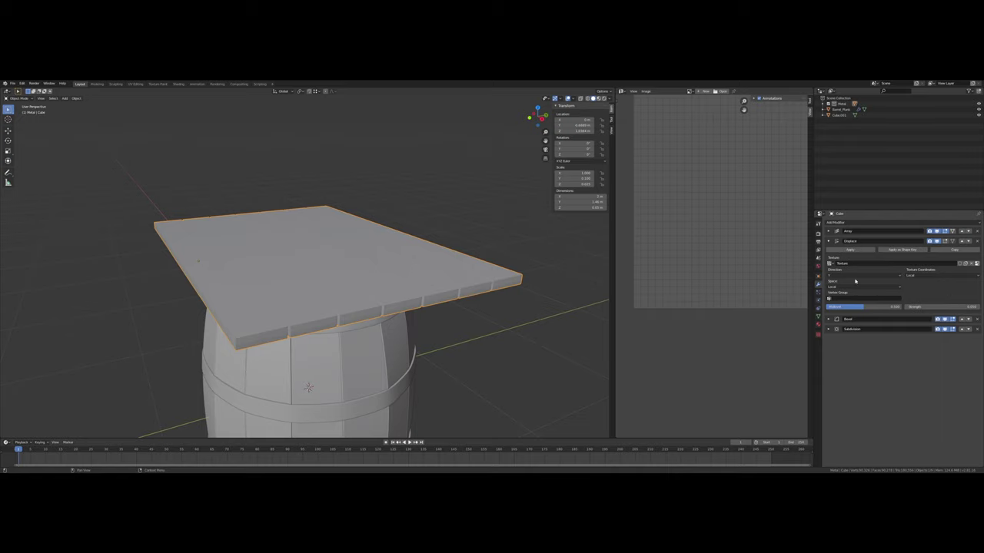
middle_drag(340, 255, 388, 269)
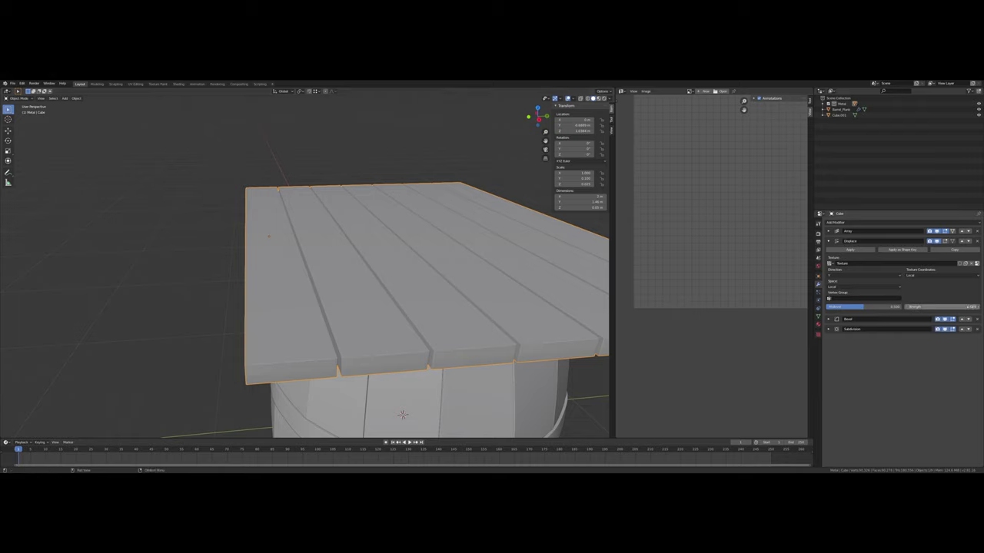
drag(959, 307, 961, 307)
click(959, 307)
key(Return)
click(913, 306)
key(Return)
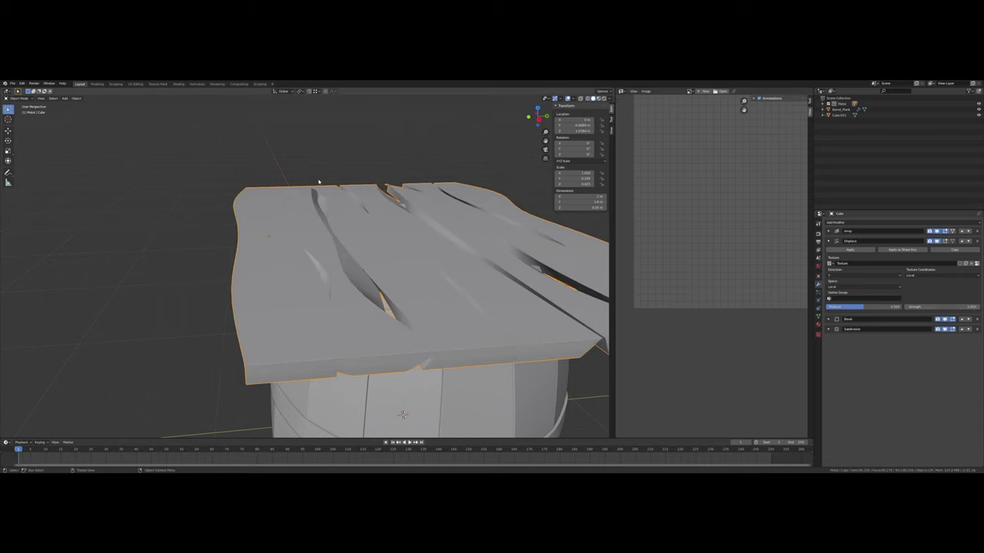
middle_drag(310, 179, 316, 220)
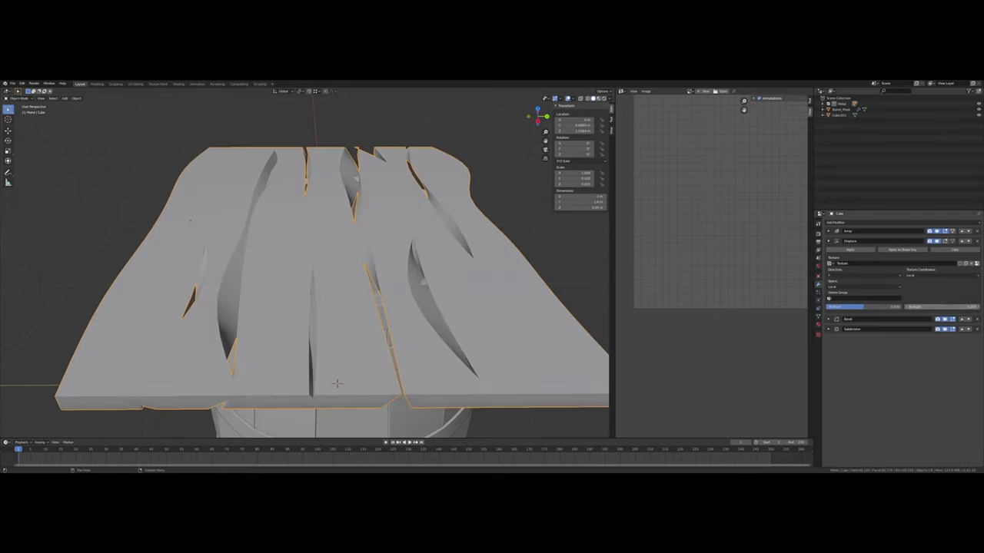
text(.1)
key(Return)
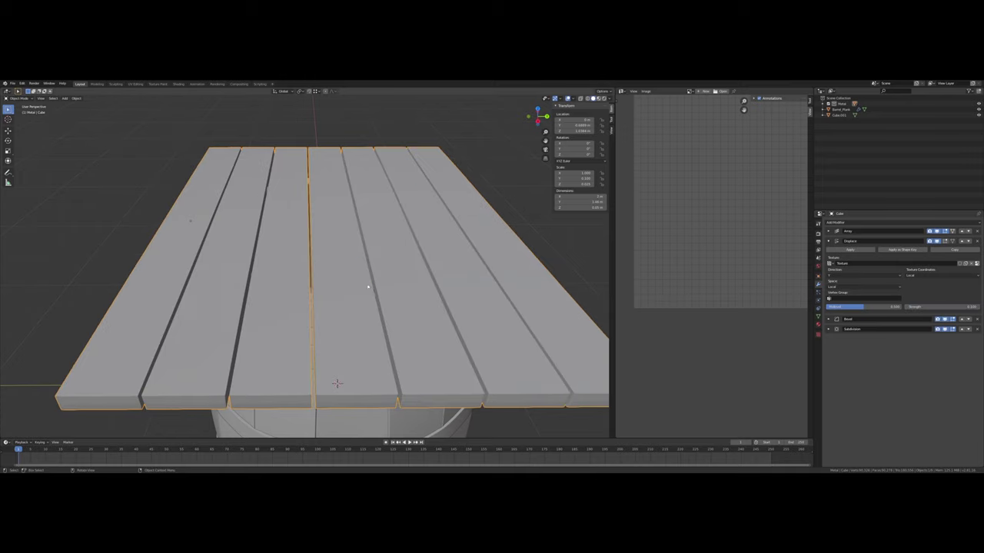
Set the planks' Displace modifier strength to 0.3.
mouse_move(367, 285)
middle_down()
mouse_move(376, 296)
mouse_move(358, 274)
middle_up()
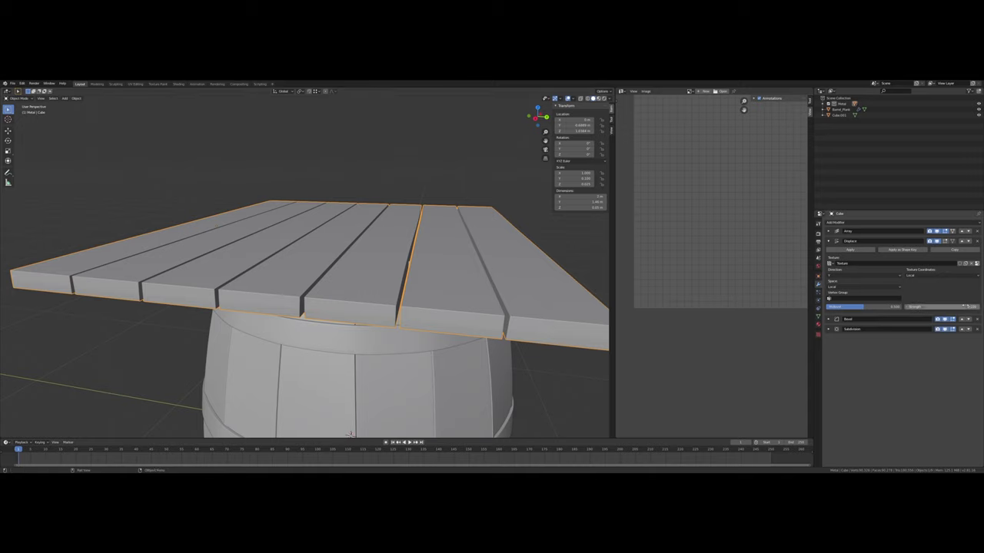
drag(927, 306, 959, 307)
key(Return)
middle_drag(329, 253, 402, 257)
scroll(367, 288, down, 4)
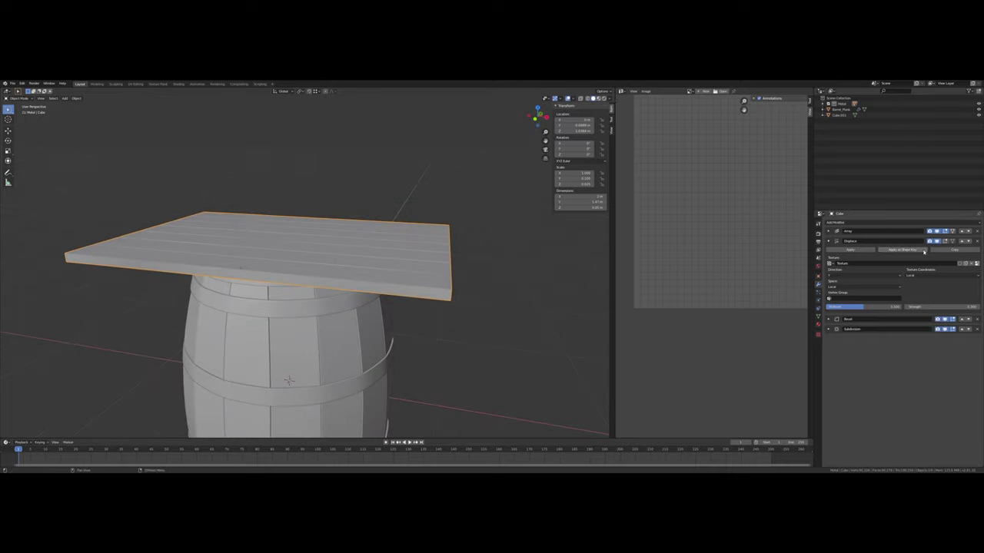
Duplicate the Displace modifier and set the copy's displacement direction to Z, leaving both modifiers collapsed.
click(950, 251)
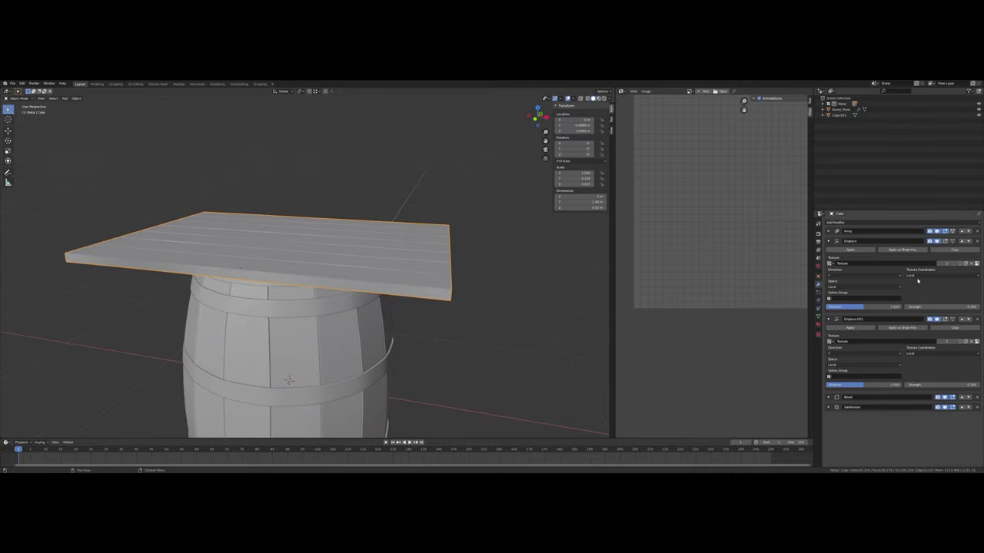
click(829, 240)
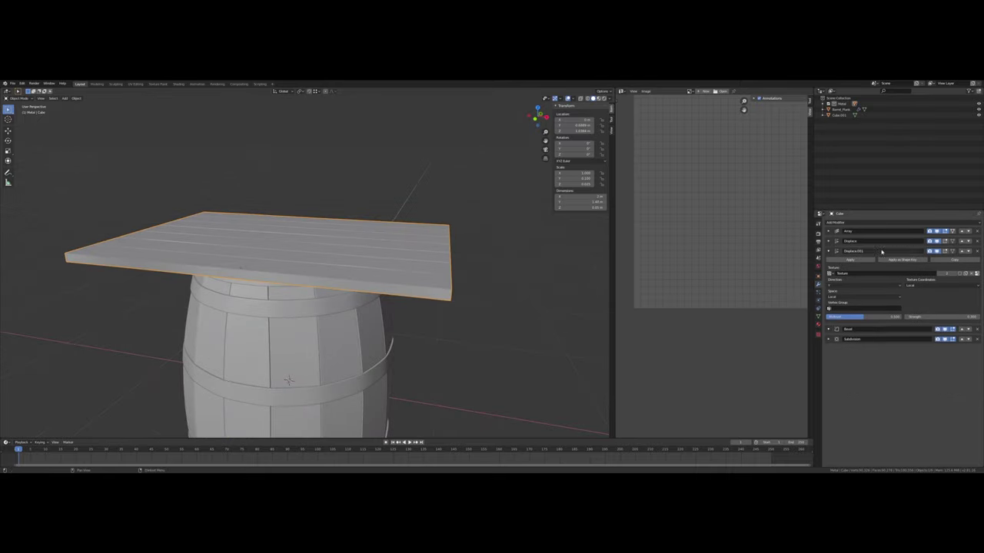
click(863, 286)
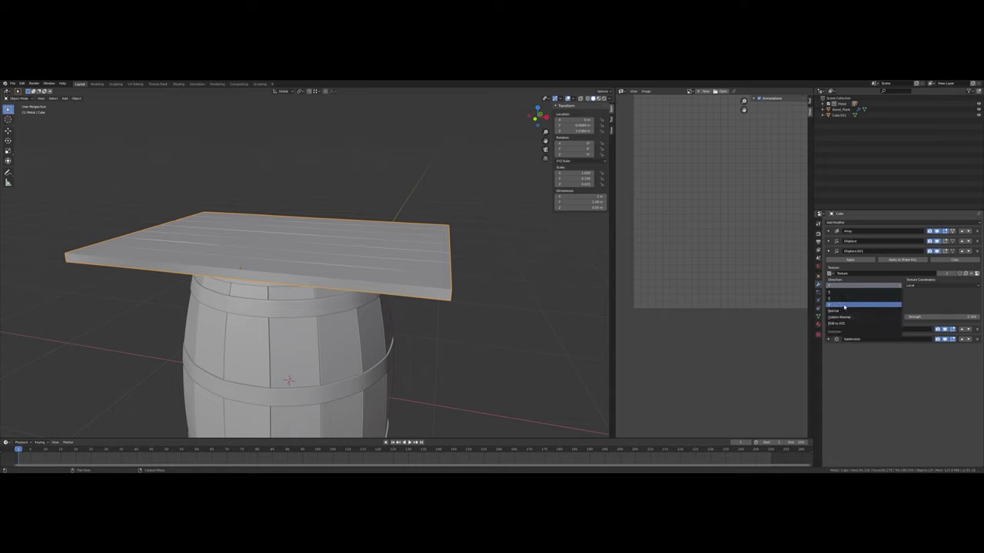
click(845, 305)
middle_drag(384, 295, 414, 266)
click(828, 252)
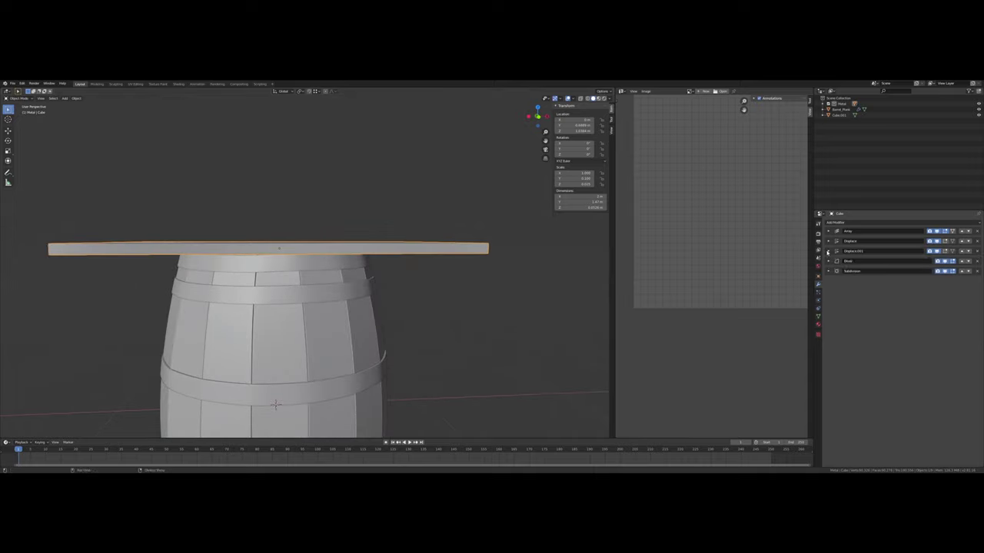
Move the duplicated Displace modifier below Bevel and Subdivision to the end of the stack, and inspect the uneven plank surfaces.
click(967, 251)
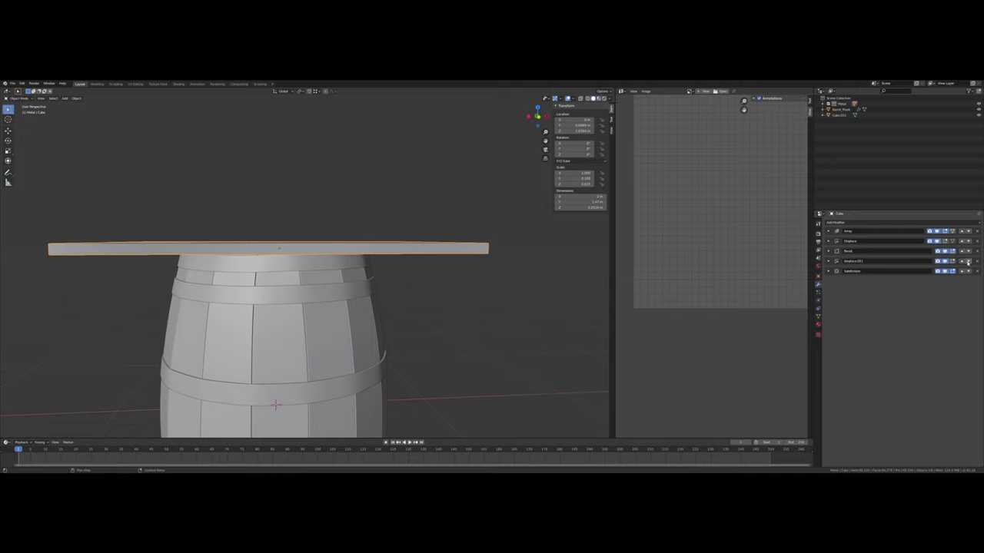
click(968, 261)
middle_drag(425, 272, 364, 263)
scroll(364, 263, up, 8)
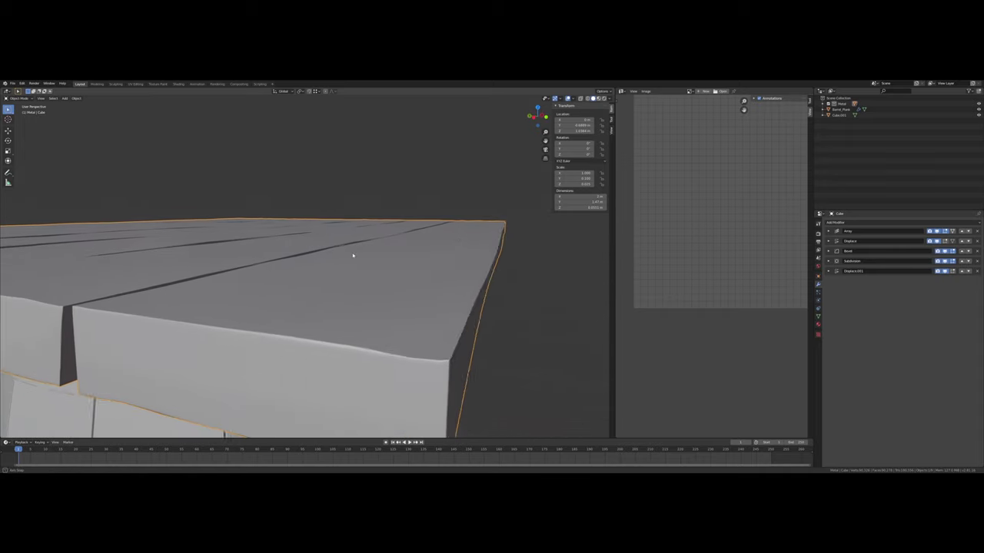
scroll(353, 255, down, 4)
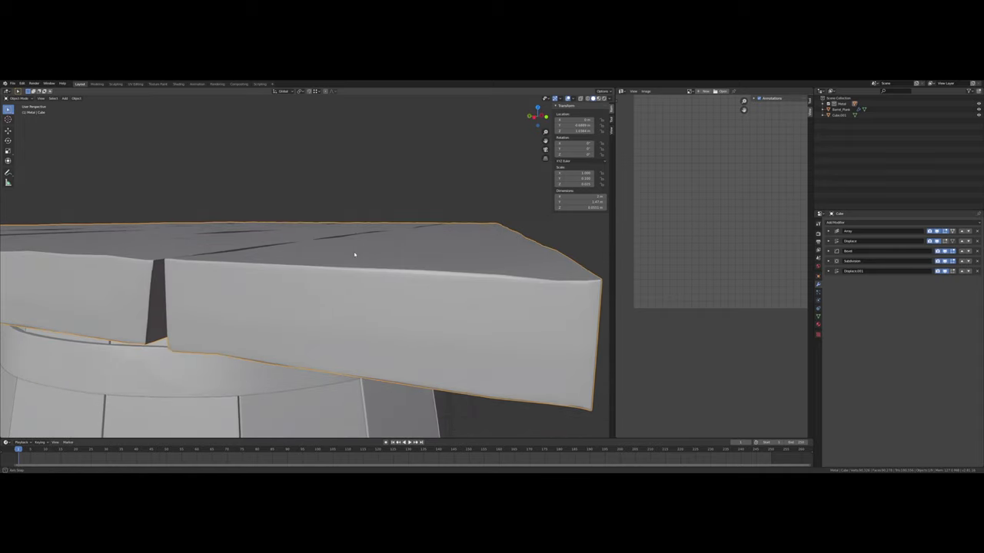
middle_drag(391, 248, 296, 247)
middle_drag(213, 268, 198, 269)
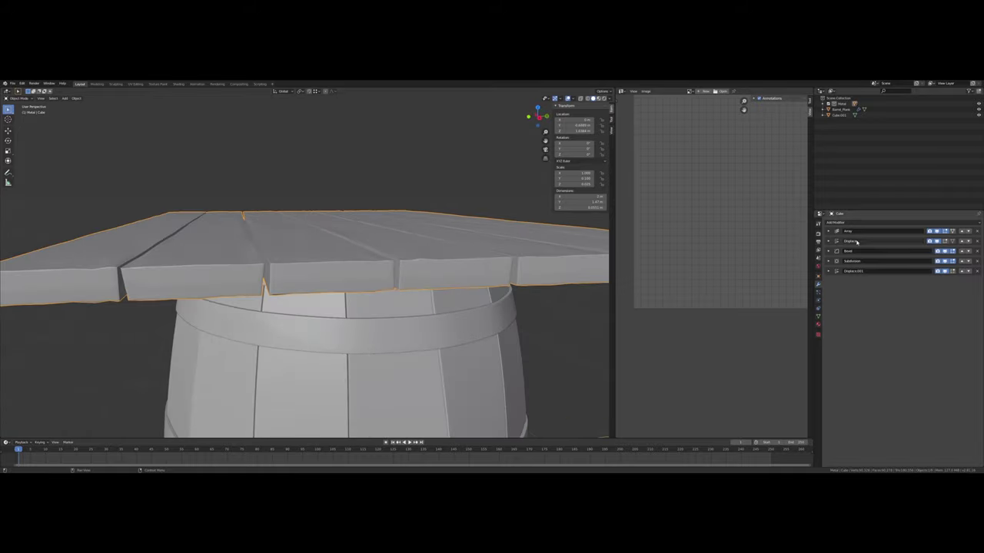
Try the original Displace modifier after the Subdivision modifier with a lower strength.
click(966, 242)
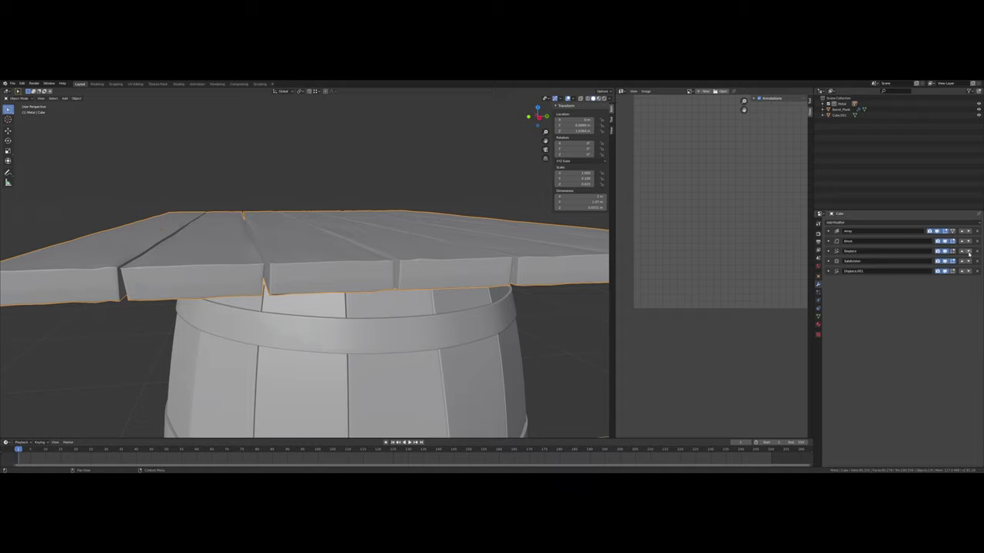
click(968, 252)
mouse_move(402, 256)
middle_down()
mouse_move(410, 259)
mouse_move(389, 266)
middle_up()
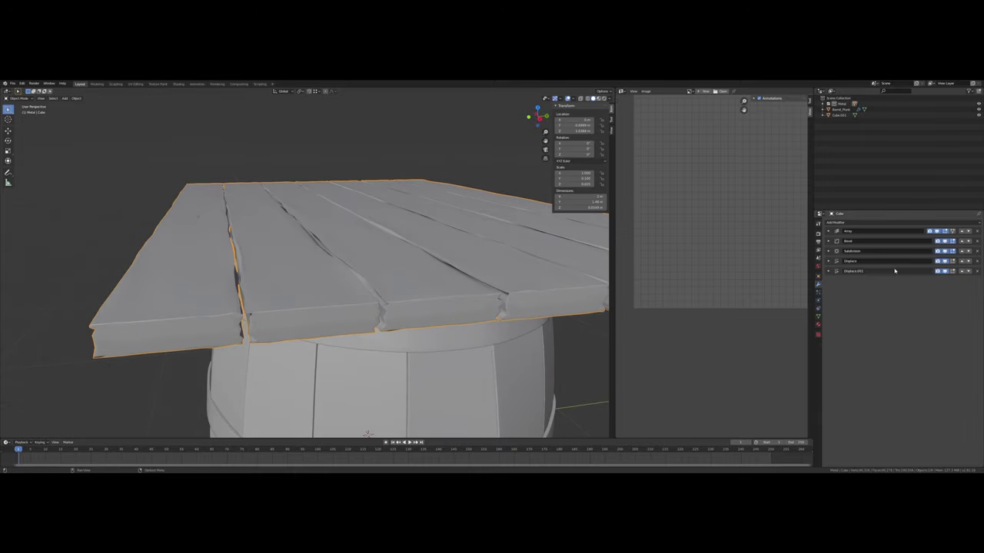
click(827, 261)
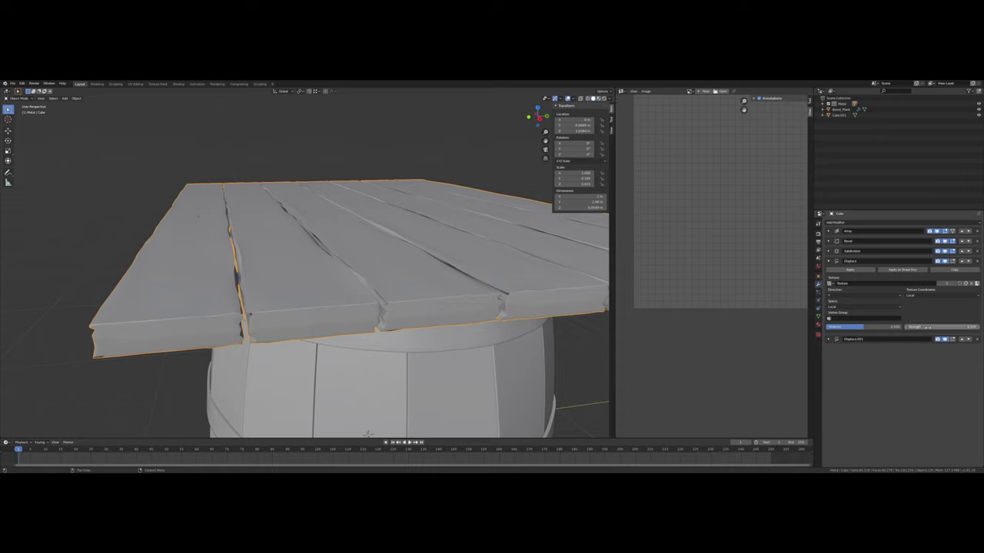
click(908, 327)
key(Return)
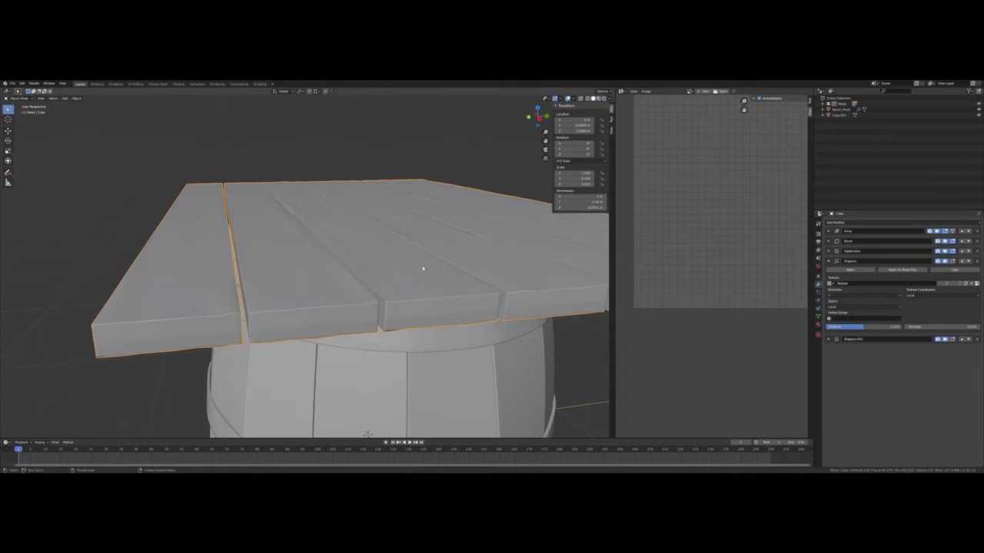
mouse_move(421, 270)
middle_down()
mouse_move(410, 272)
mouse_move(423, 281)
mouse_move(423, 270)
mouse_move(410, 272)
middle_up()
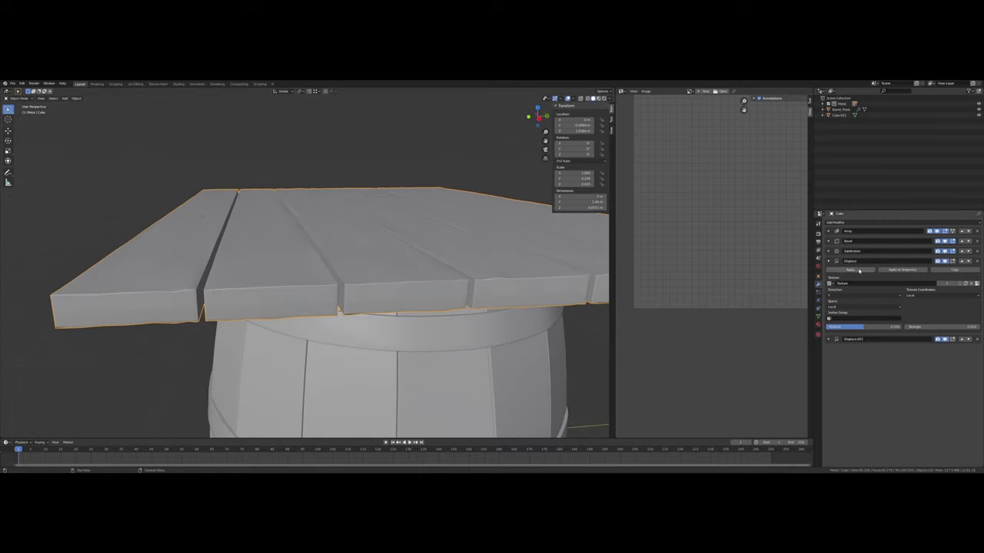
Collapse the original Displace modifier and move it back between Array and Bevel.
click(830, 262)
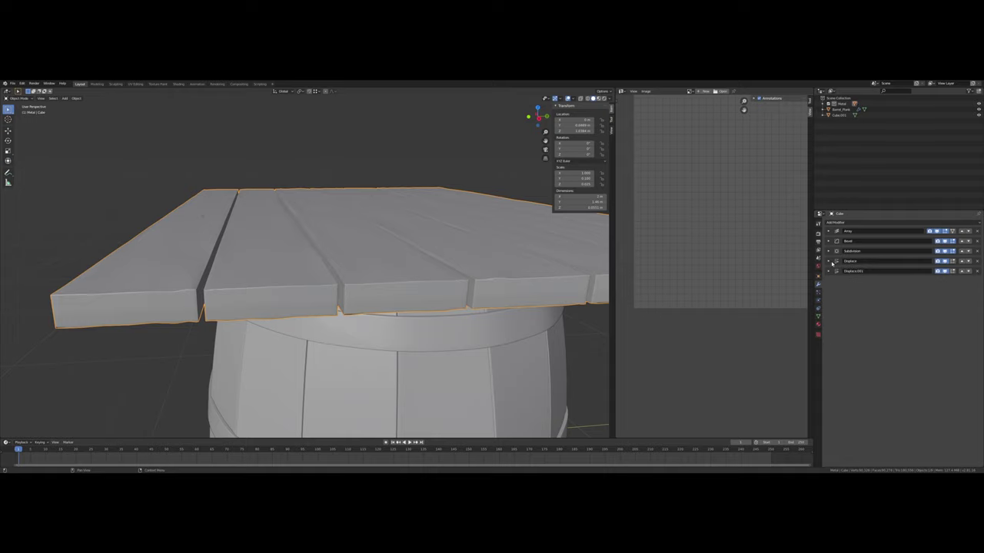
click(961, 251)
middle_drag(312, 244, 323, 271)
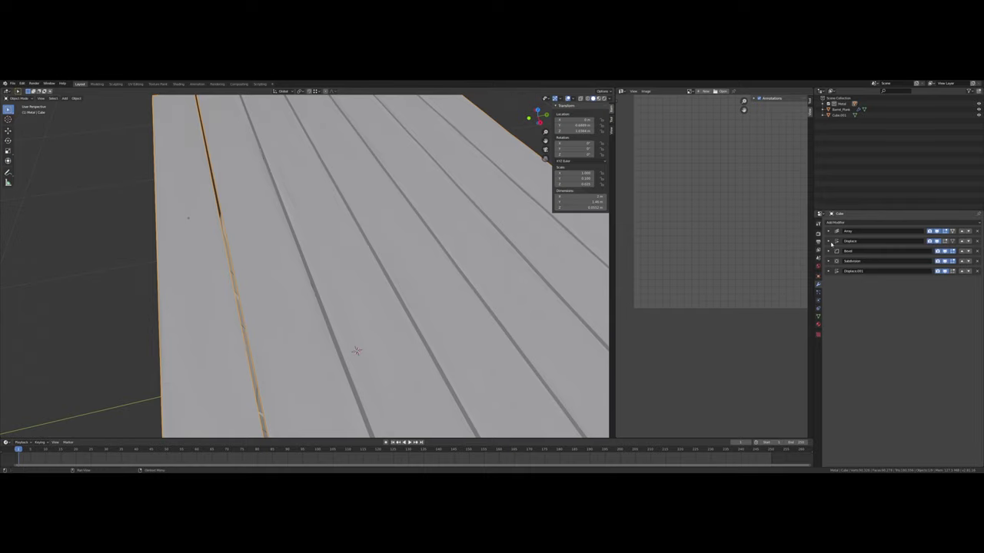
Adjust the original Displace modifier's strength, setting it to 0.2, and check the gaps between the planks.
click(830, 242)
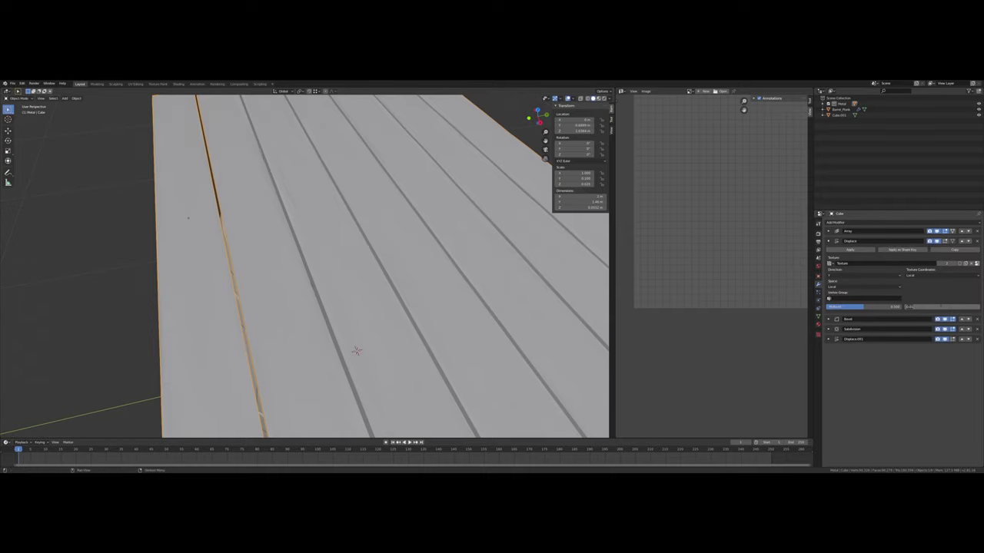
key(Return)
mouse_move(311, 305)
middle_down()
mouse_move(297, 292)
mouse_move(300, 301)
middle_up()
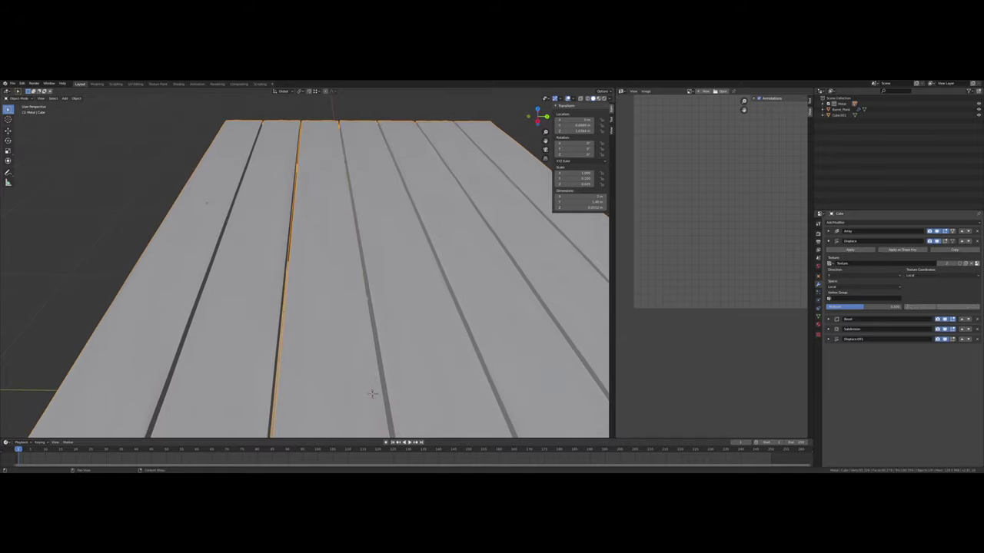
click(936, 307)
text(.2)
key(Return)
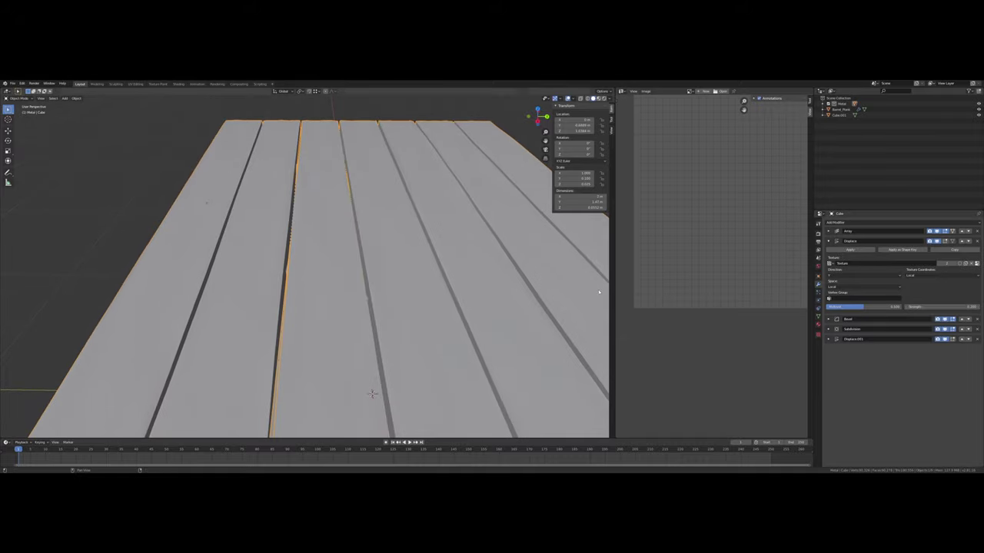
middle_drag(393, 295, 357, 307)
scroll(400, 299, down, 2)
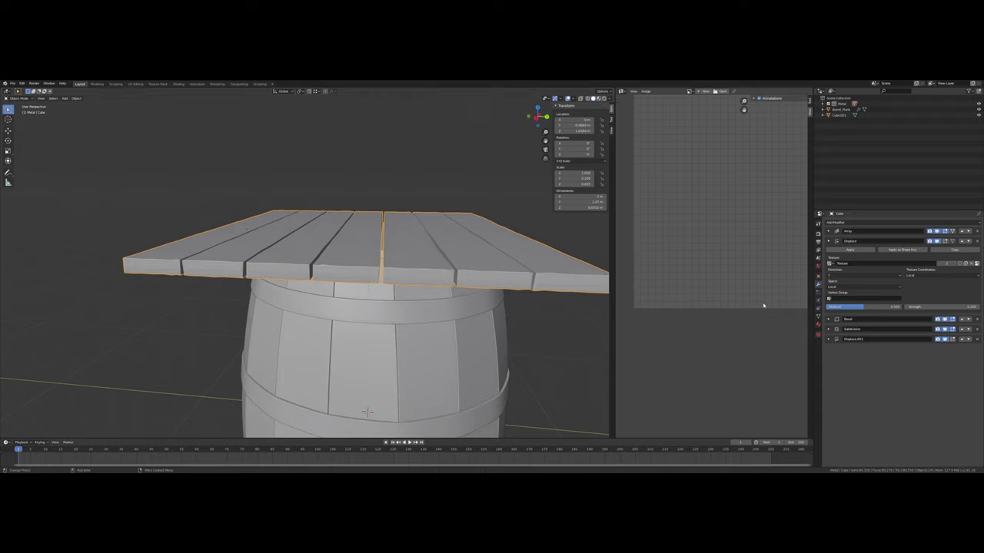
Raise the original Displace modifier's strength so the gaps between the planks vary more.
click(941, 307)
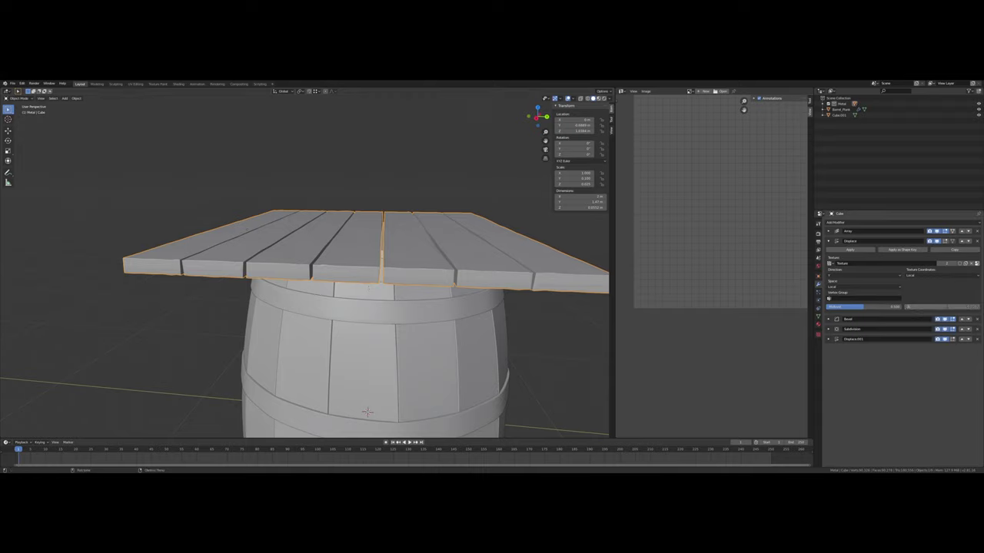
key(Return)
middle_drag(288, 169, 315, 179)
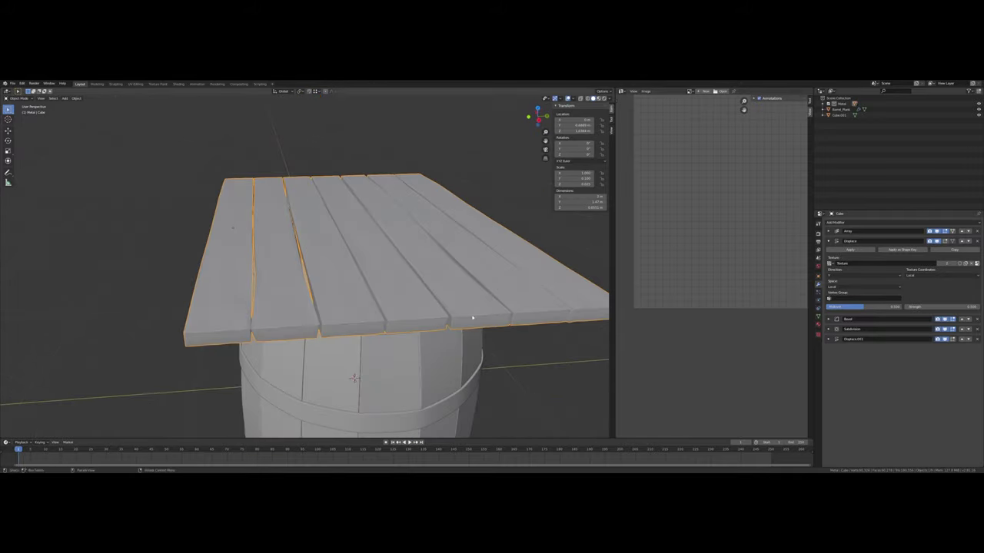
Add one centred loop cut around the sides of the first plank's thickness, and try scaling it along Y.
middle_drag(429, 317, 395, 296)
mouse_move(315, 278)
middle_down()
mouse_move(378, 272)
mouse_move(311, 277)
middle_up()
key(Tab)
key(ctrl+r)
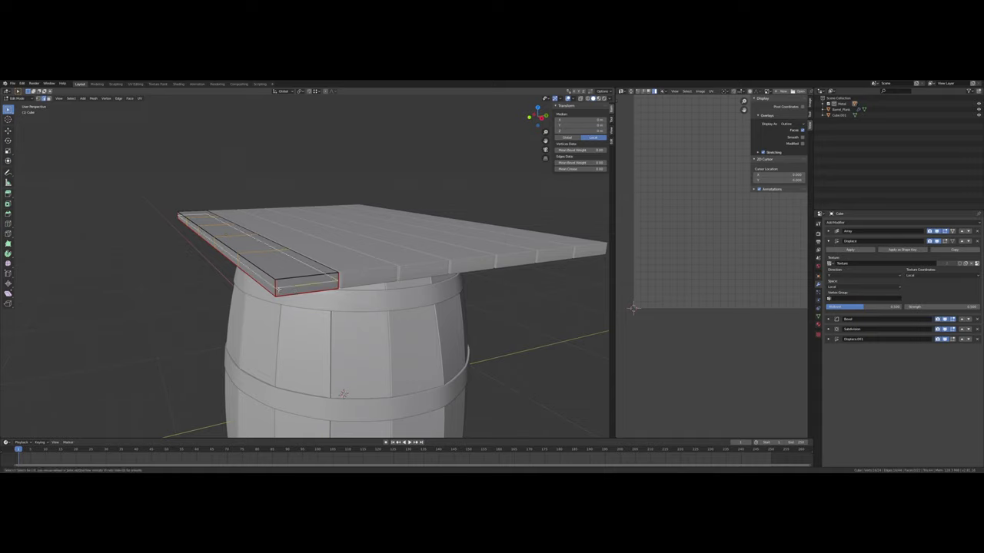
click(343, 394)
right_click(342, 395)
middle_drag(343, 394, 350, 348)
mouse_move(307, 299)
middle_down()
mouse_move(320, 294)
mouse_move(315, 272)
mouse_move(300, 310)
mouse_move(303, 301)
middle_up()
key(s)
key(y)
click(316, 297)
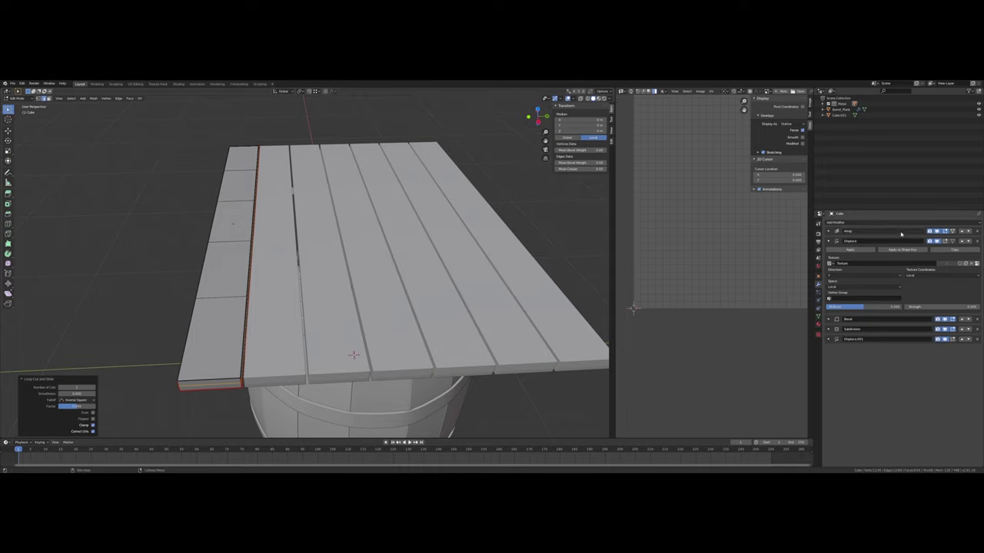
Switch the Array modifier from relative to constant offset and set its Y distance to about 2.05 m.
click(829, 231)
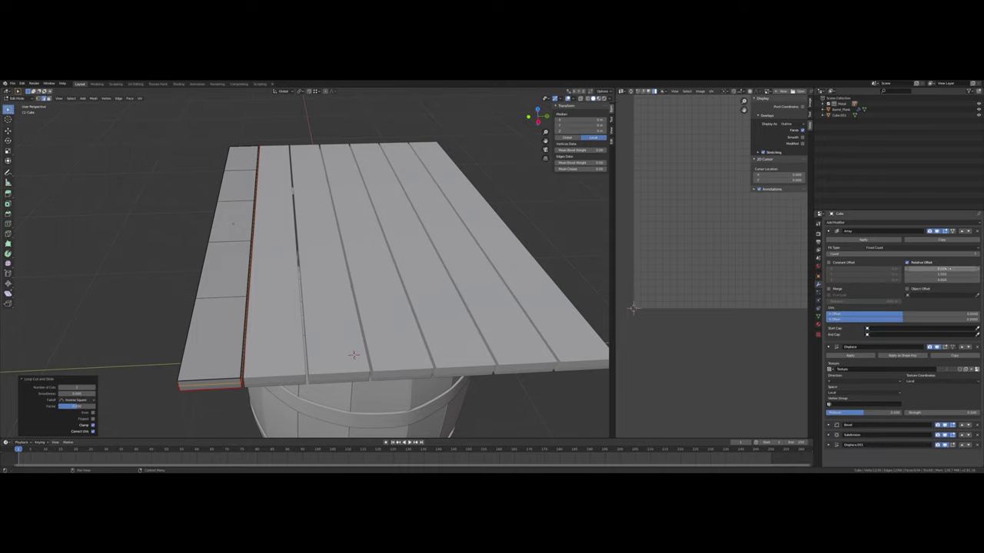
click(838, 263)
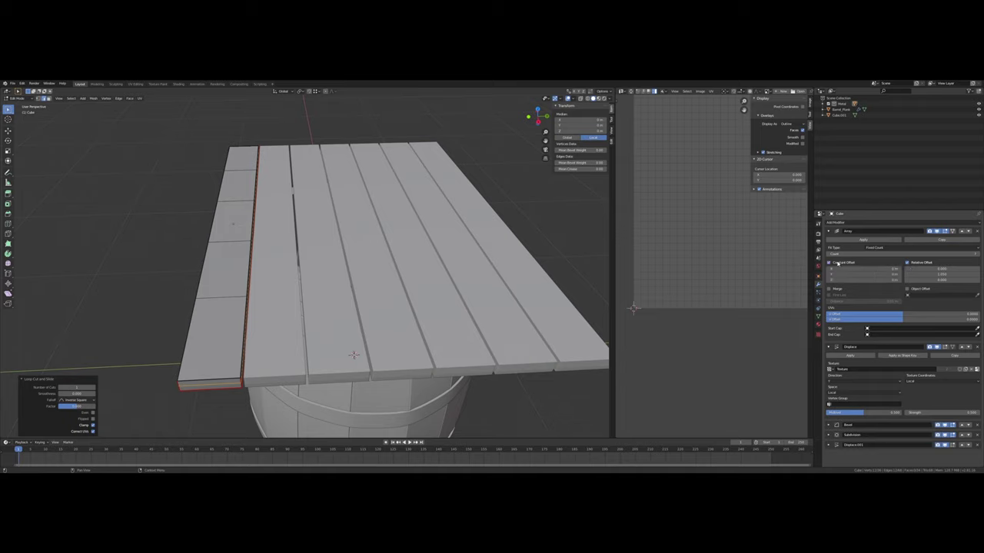
click(925, 263)
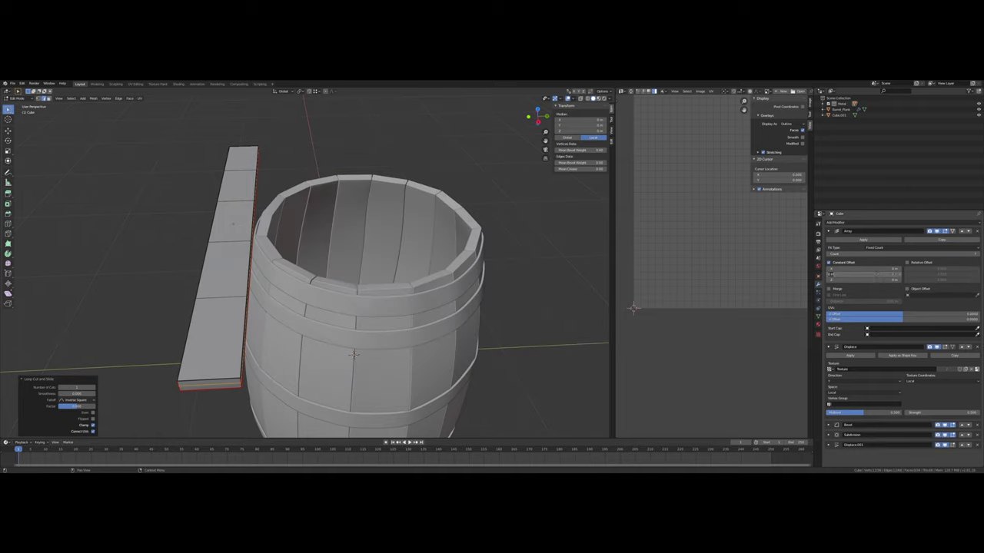
text(.5)
key(Return)
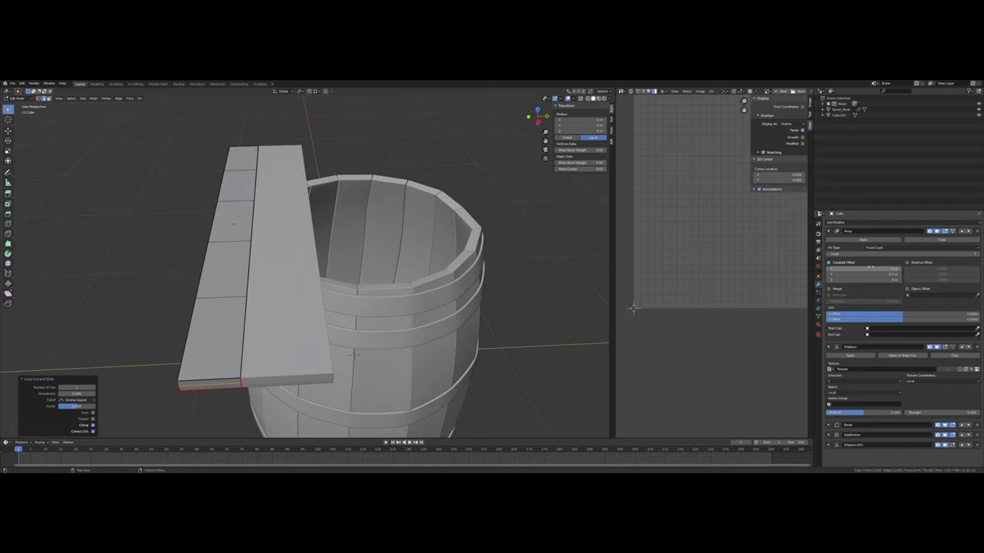
mouse_move(871, 275)
mouse_down()
mouse_move(955, 274)
mouse_move(889, 274)
mouse_up()
scroll(377, 286, up, 1)
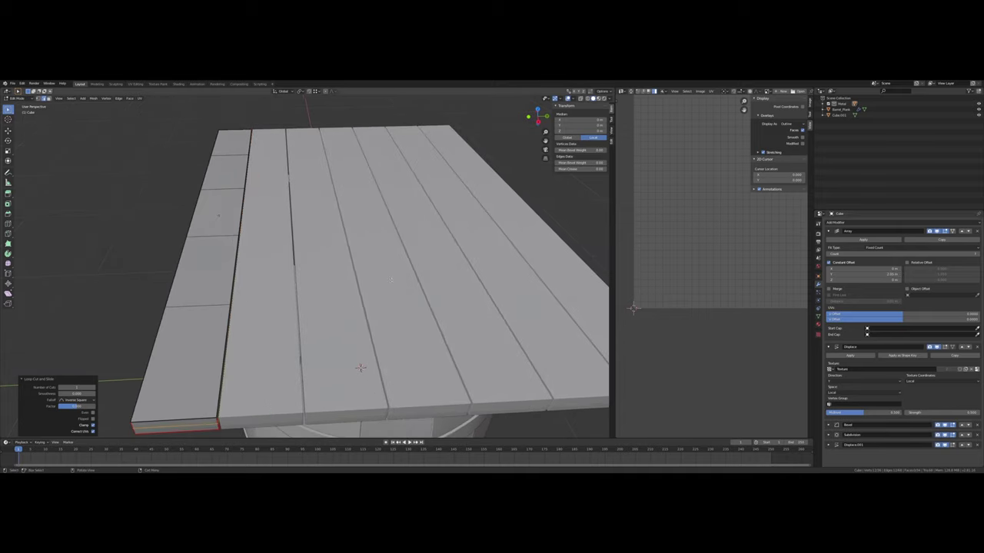
Scale the loop around the first plank's thickness along Y by about 1.08 so the sides bulge outward, and return to Object Mode.
middle_drag(376, 286, 381, 262)
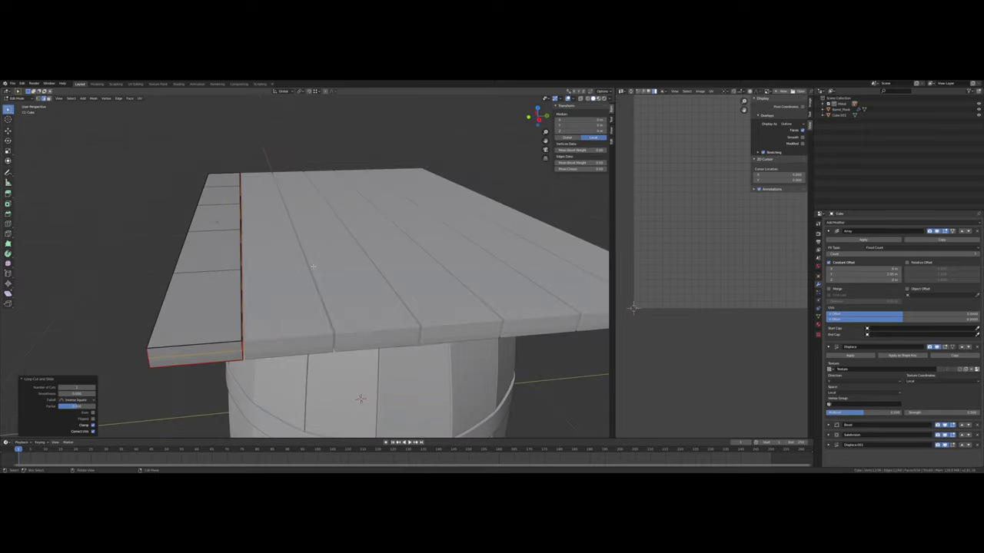
key(s)
key(y)
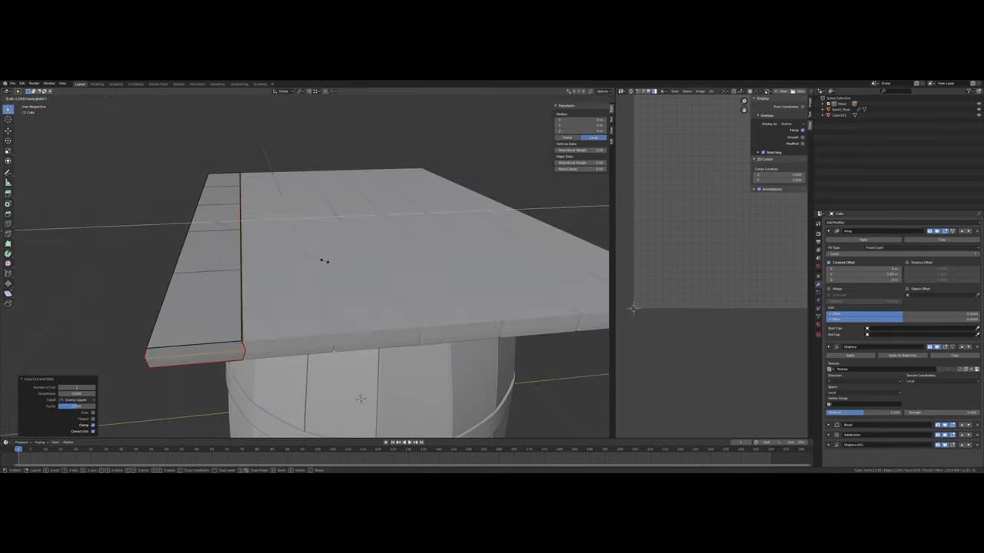
click(323, 264)
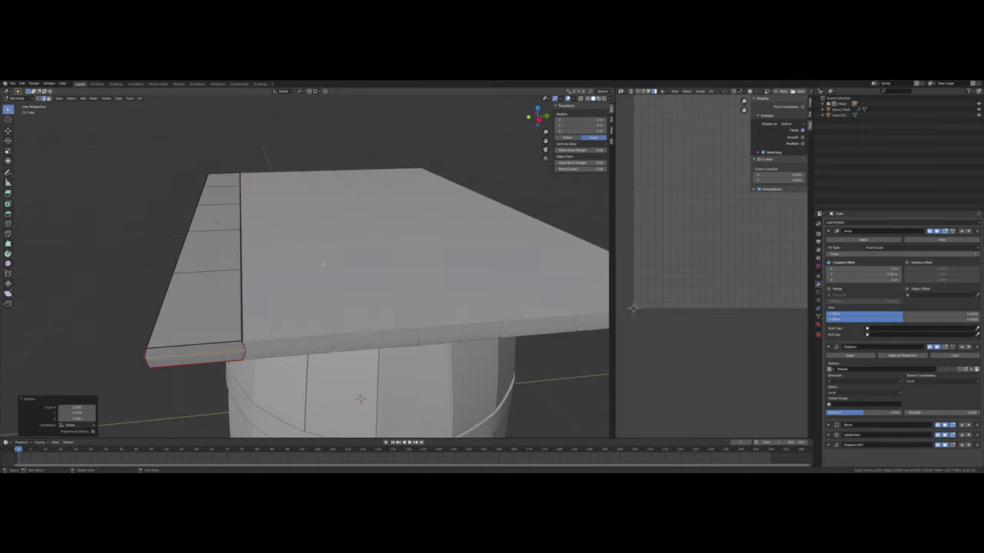
middle_drag(322, 264, 289, 251)
scroll(299, 258, up, 2)
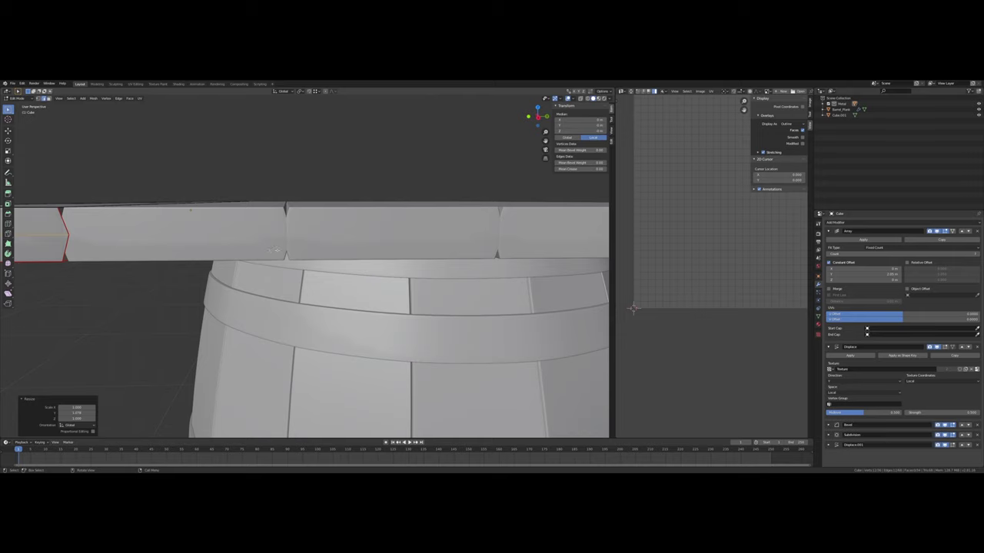
key(s)
key(y)
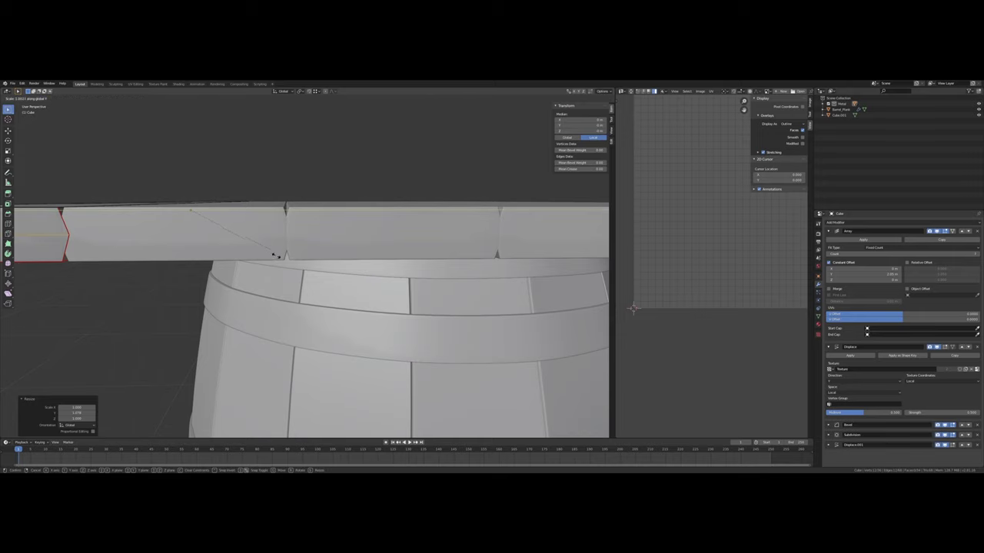
click(274, 256)
middle_drag(274, 256, 288, 292)
scroll(275, 257, up, 4)
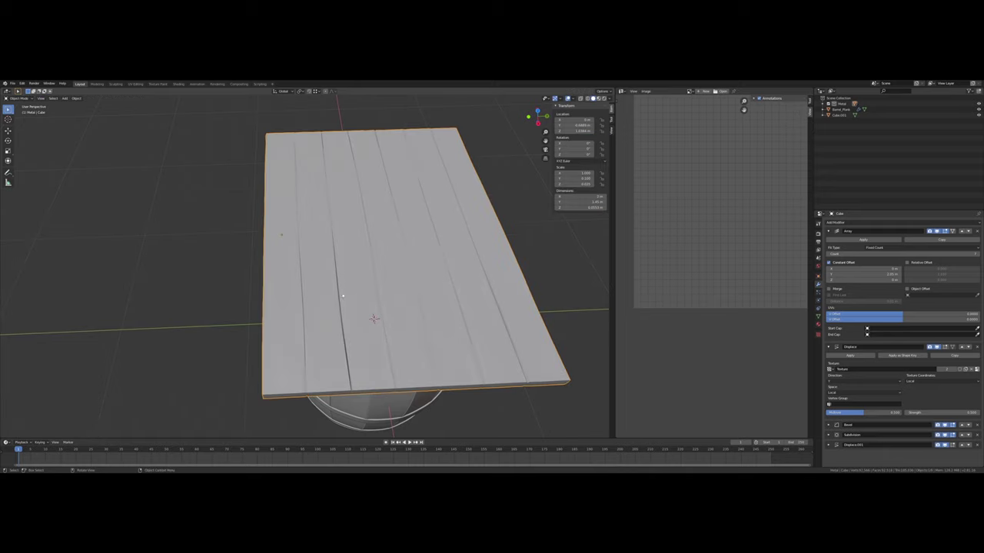
Set the first Displace modifier's strength to 0.2 and inspect the gaps between the planks up close.
middle_drag(338, 230, 346, 253)
scroll(310, 322, up, 6)
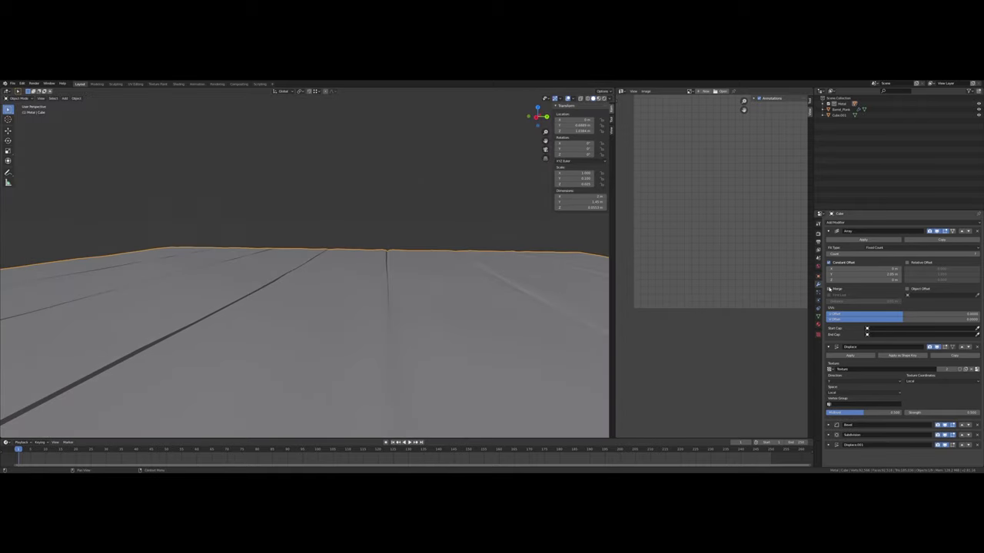
click(829, 231)
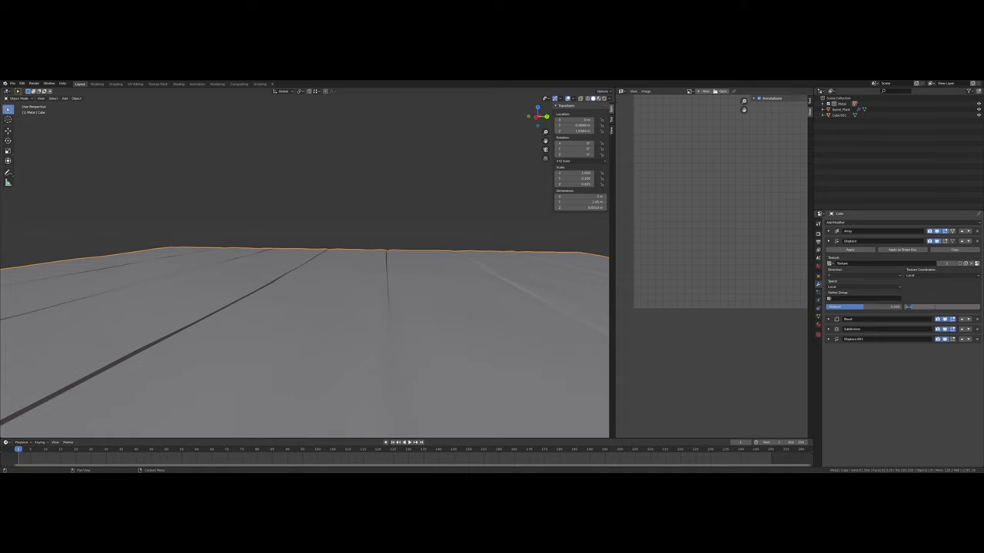
key(Return)
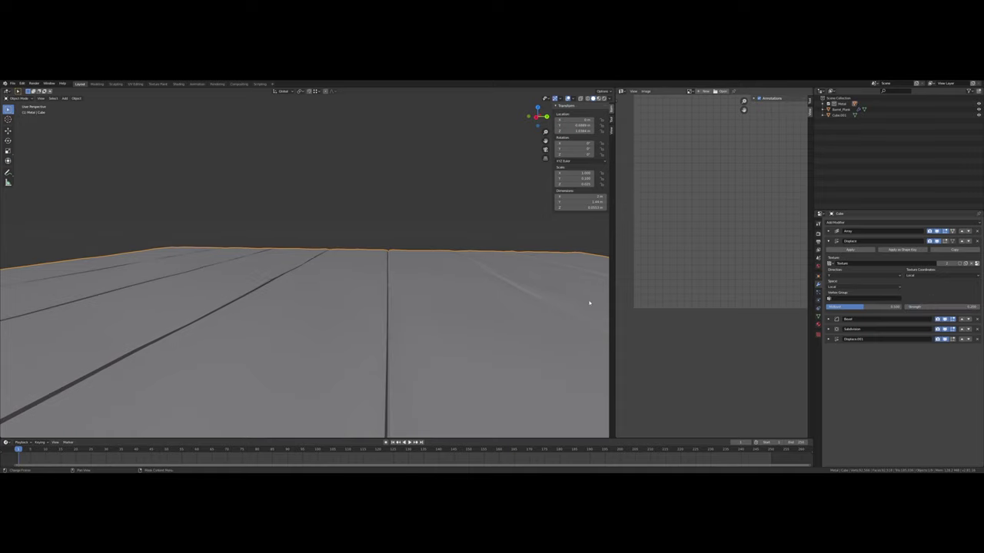
middle_drag(505, 282, 352, 266)
scroll(355, 265, down, 6)
scroll(359, 264, up, 2)
middle_drag(335, 306, 308, 294)
scroll(305, 292, up, 5)
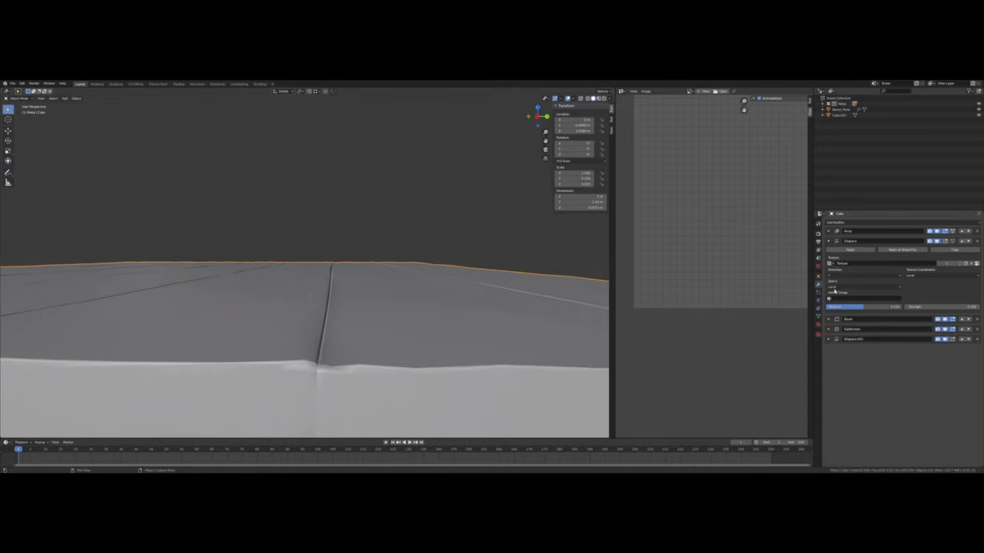
Set the first Displace modifier's strength to 0.15 and collapse its settings.
click(949, 304)
text(.15)
key(Return)
scroll(331, 248, down, 5)
middle_drag(331, 248, 356, 302)
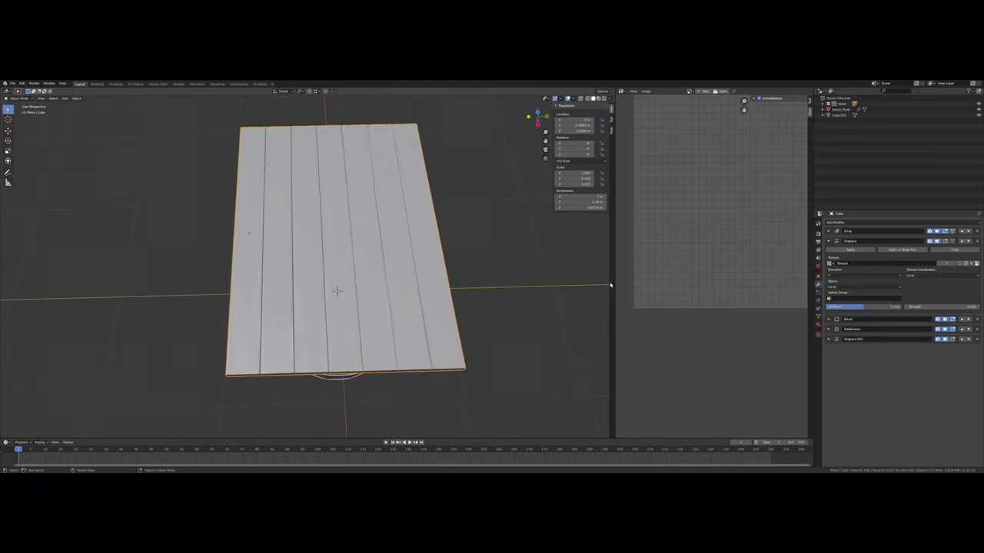
click(828, 241)
Lower the plank lid about 0.08 m along Z so it sits just inside the barrel's rim.
middle_drag(509, 241, 502, 211)
middle_drag(416, 254, 434, 223)
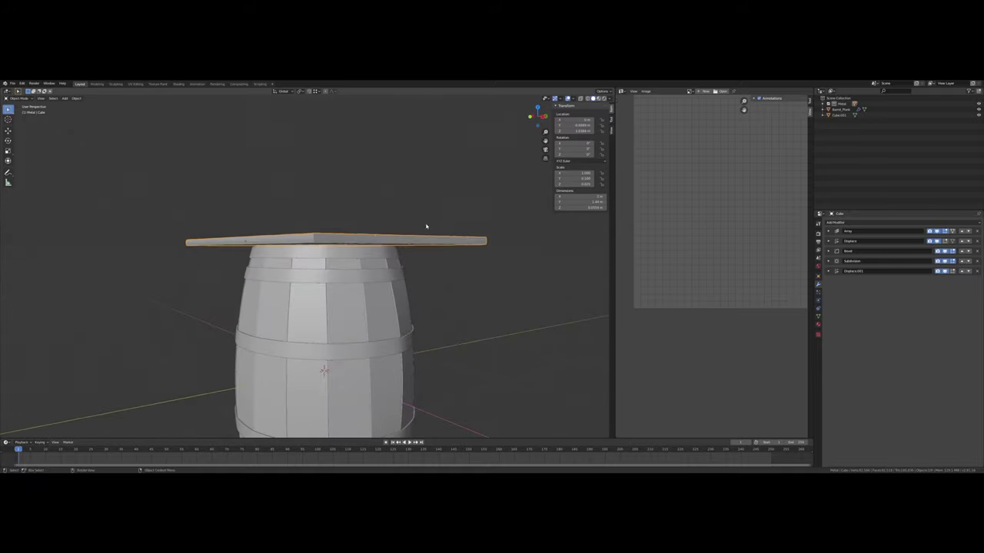
key(g)
key(z)
click(424, 238)
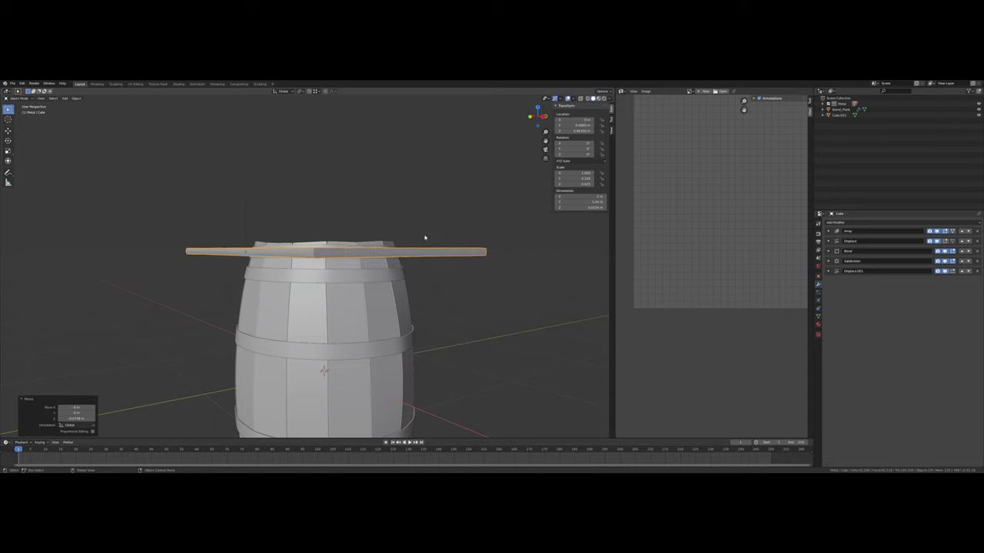
middle_drag(424, 237, 398, 262)
scroll(398, 269, up, 5)
scroll(398, 262, down, 4)
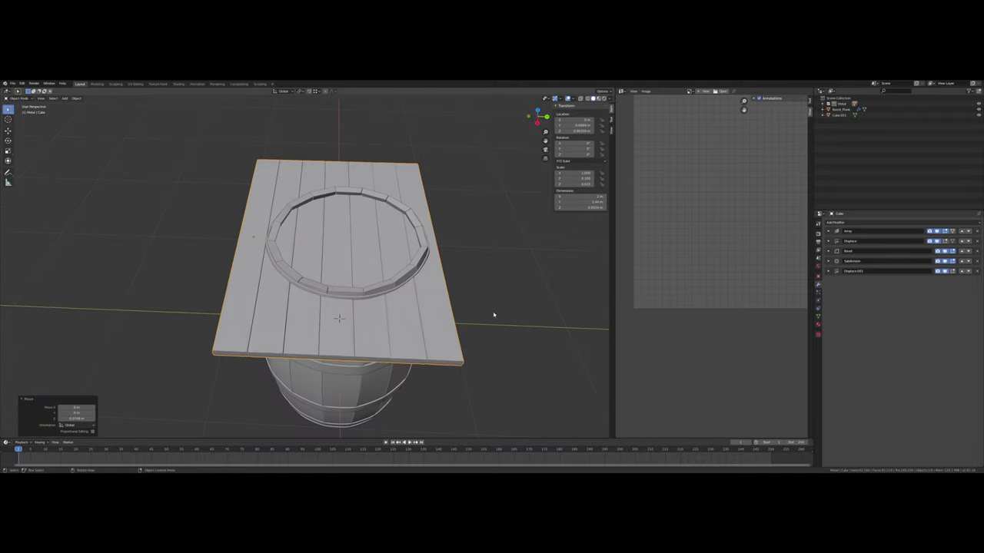
Shrink the lid along X to about 1.11 m and narrow it along Y to suit the barrel opening.
key(s)
key(x)
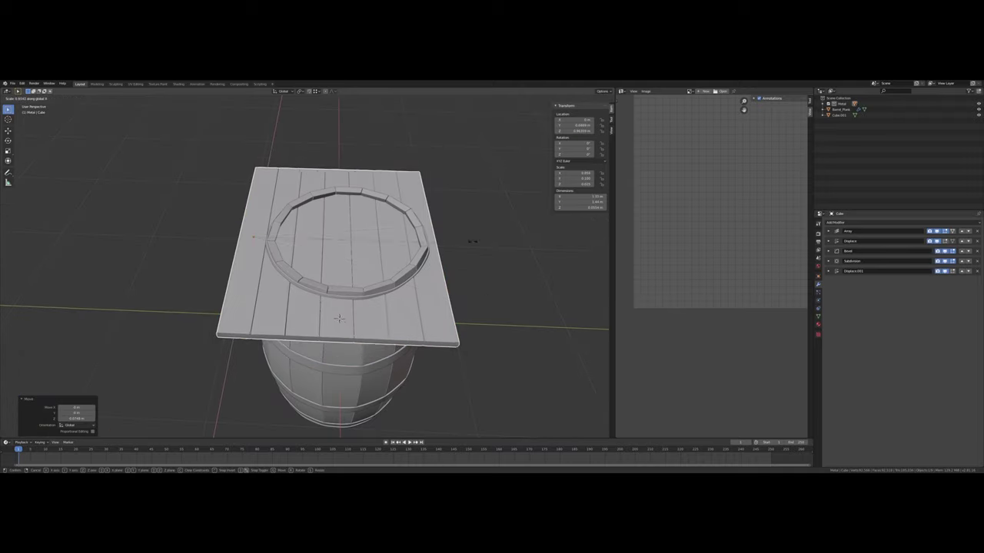
click(388, 236)
mouse_move(398, 236)
middle_down()
mouse_move(388, 240)
mouse_move(397, 246)
middle_up()
key(s)
key(y)
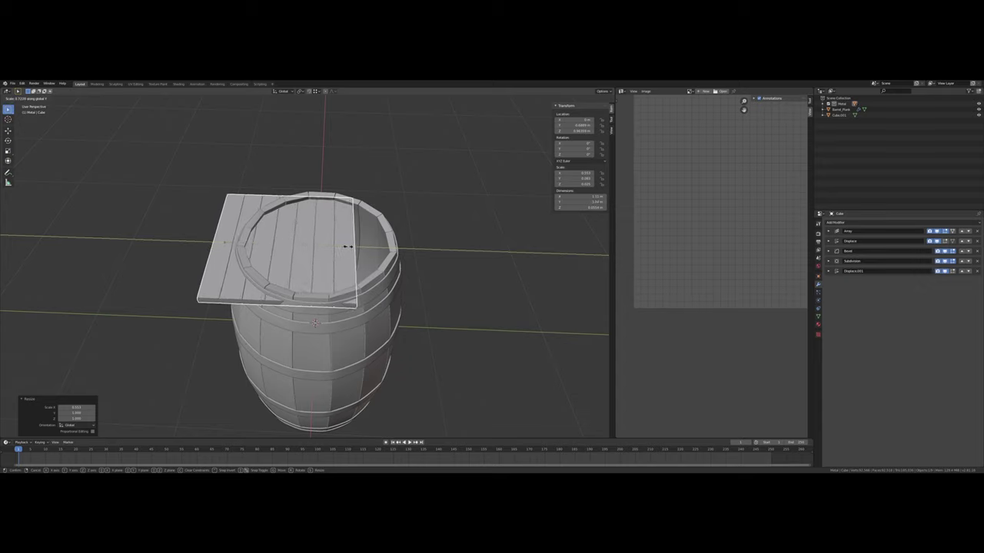
click(349, 247)
Centre the lid over the barrel along Y, widening it to about 1.2 m so it covers the whole opening.
key(g)
key(y)
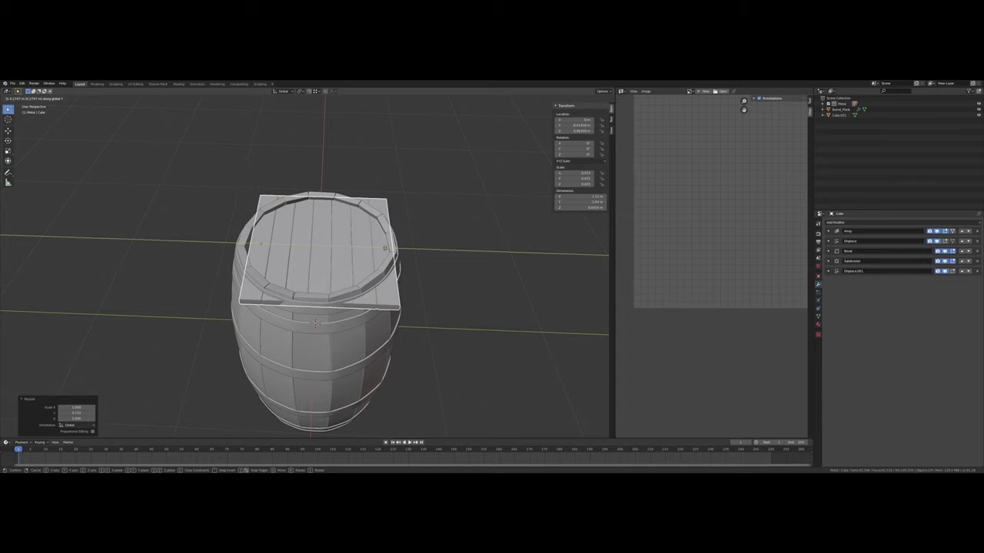
click(407, 265)
key(s)
key(y)
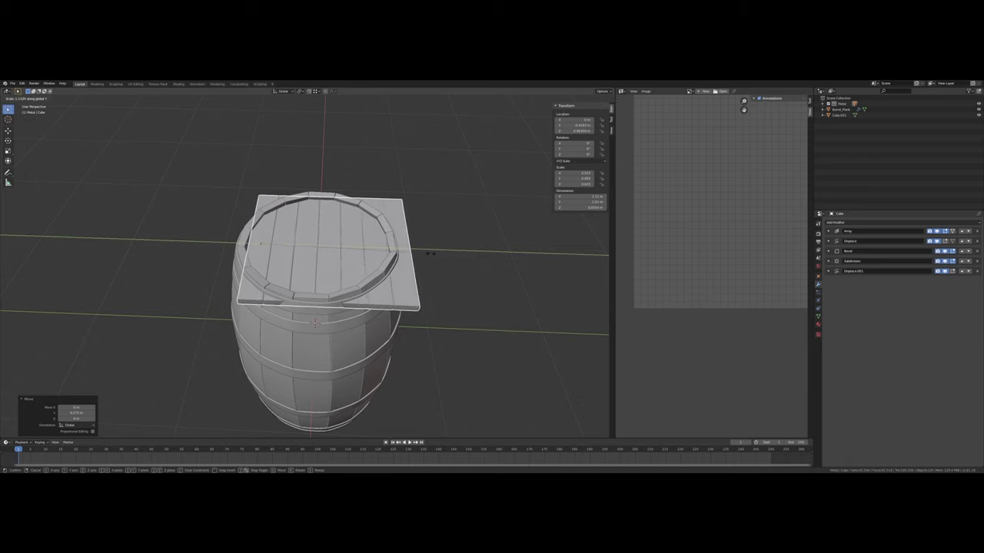
click(434, 255)
key(g)
key(y)
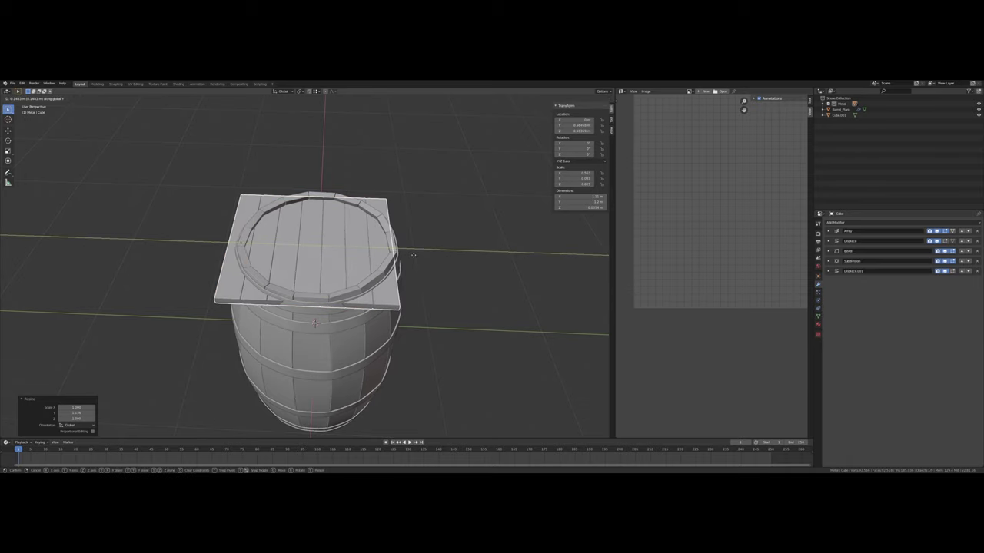
click(415, 257)
Apply the Array modifier on the plank lid.
scroll(411, 257, up, 3)
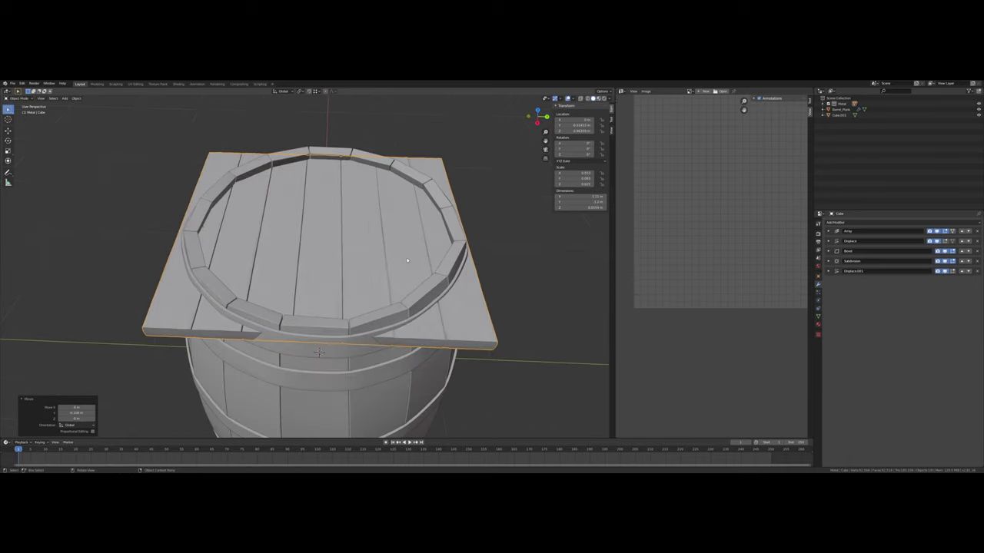
middle_drag(408, 256, 368, 219)
scroll(398, 238, up, 2)
click(828, 232)
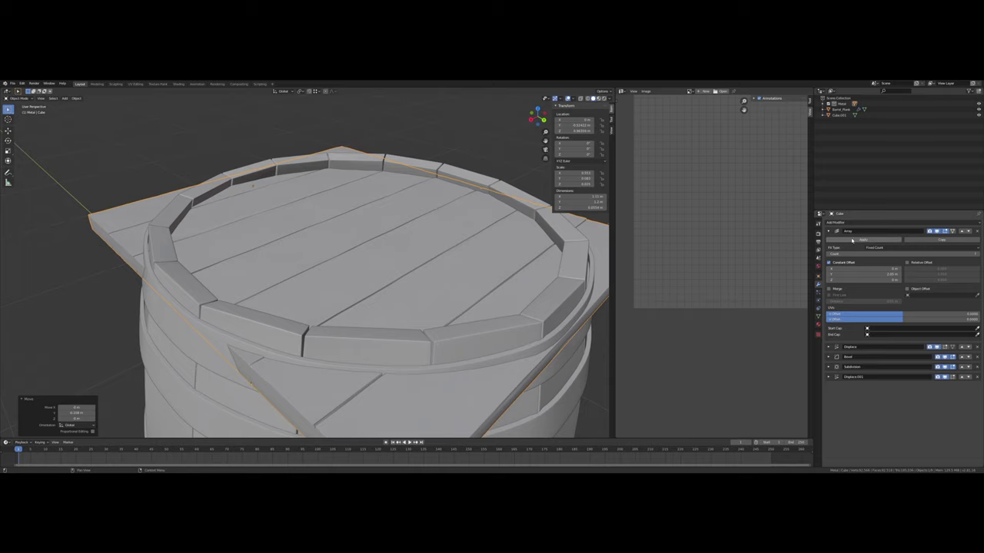
click(852, 241)
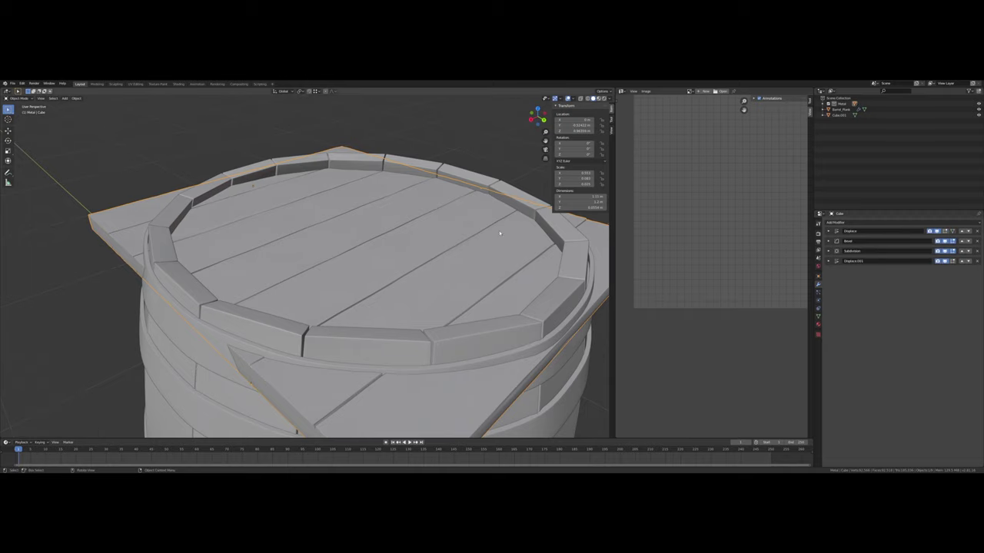
Examine the lid's fit and its plank mesh from several angles, in both Object Mode and Edit Mode.
middle_drag(479, 226, 496, 254)
scroll(427, 234, down, 3)
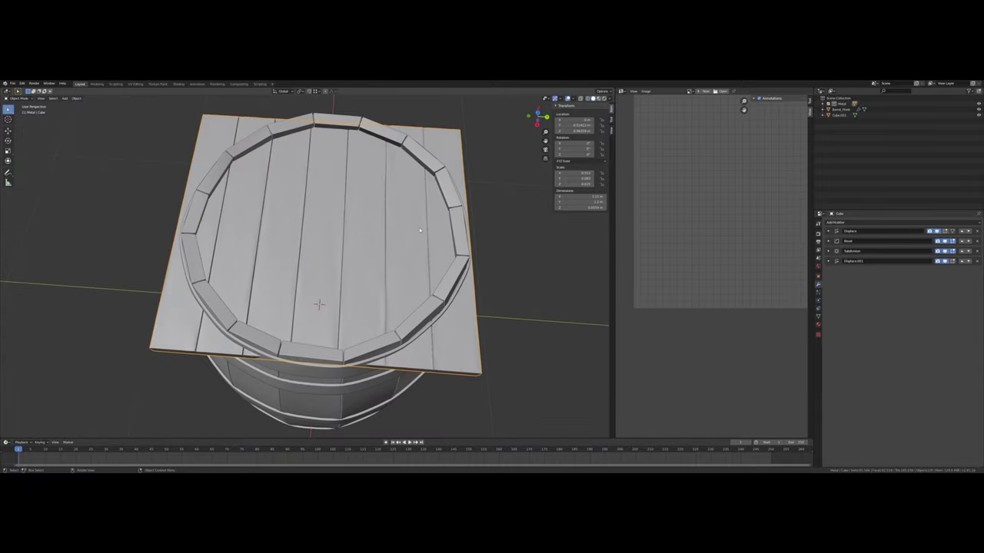
middle_drag(427, 234, 339, 207)
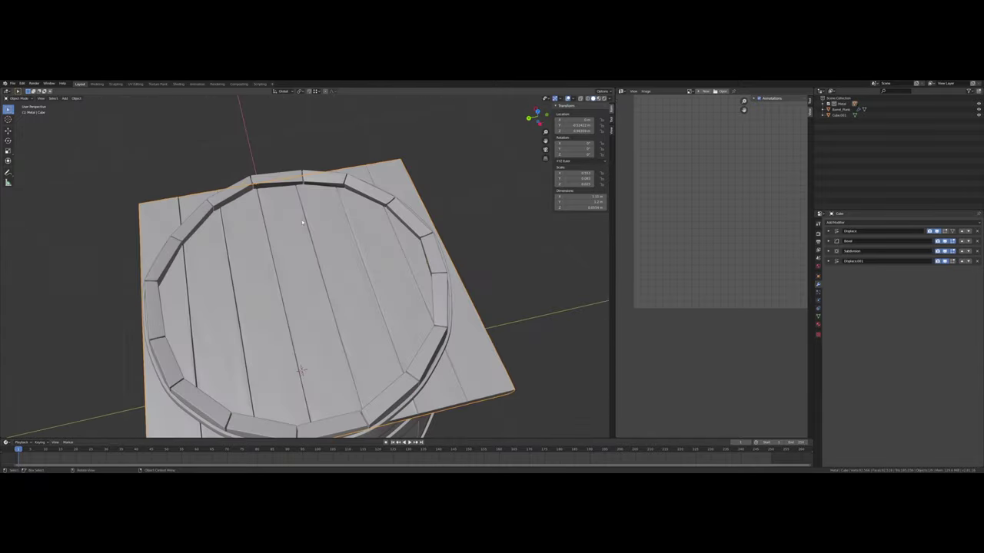
middle_drag(344, 198, 319, 295)
middle_drag(418, 227, 409, 241)
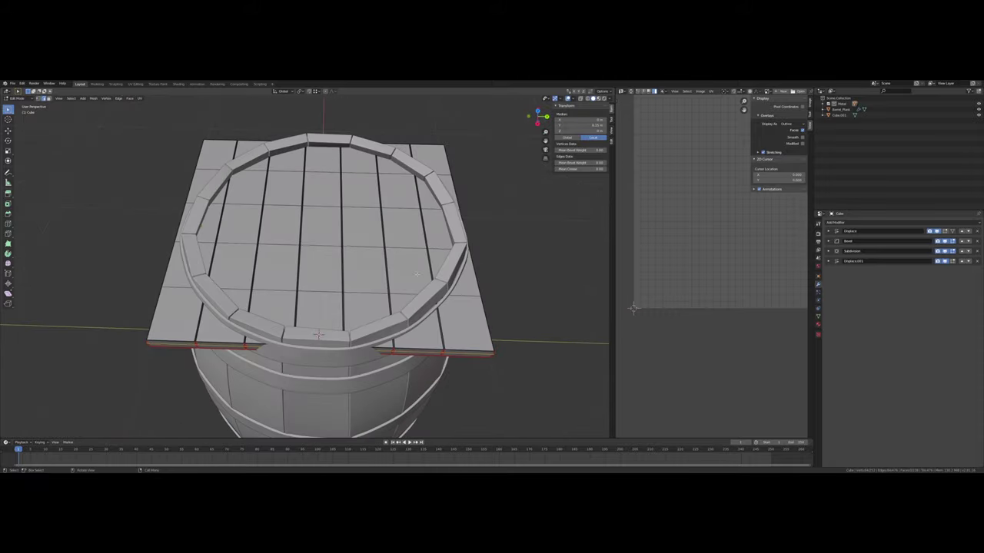
key(Tab)
middle_drag(418, 274, 411, 250)
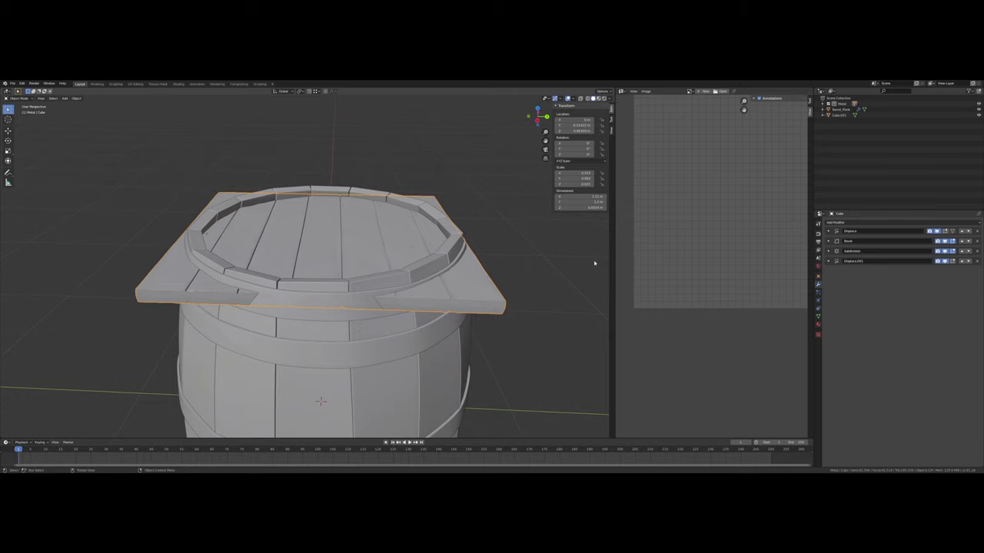
middle_drag(454, 265, 446, 243)
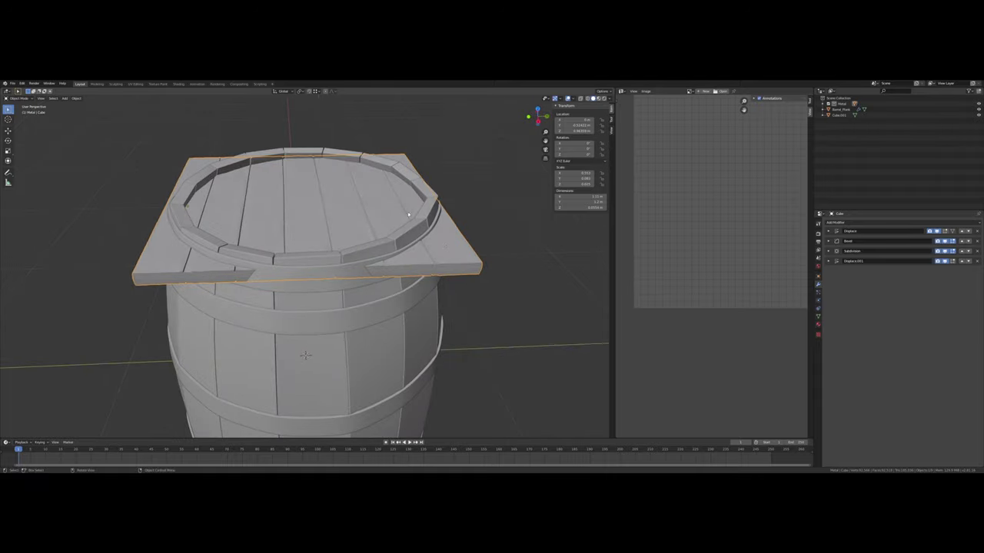
Add a Lattice object around the barrel.
mouse_move(409, 214)
middle_down()
mouse_move(402, 245)
mouse_move(404, 220)
middle_up()
scroll(402, 247, down, 2)
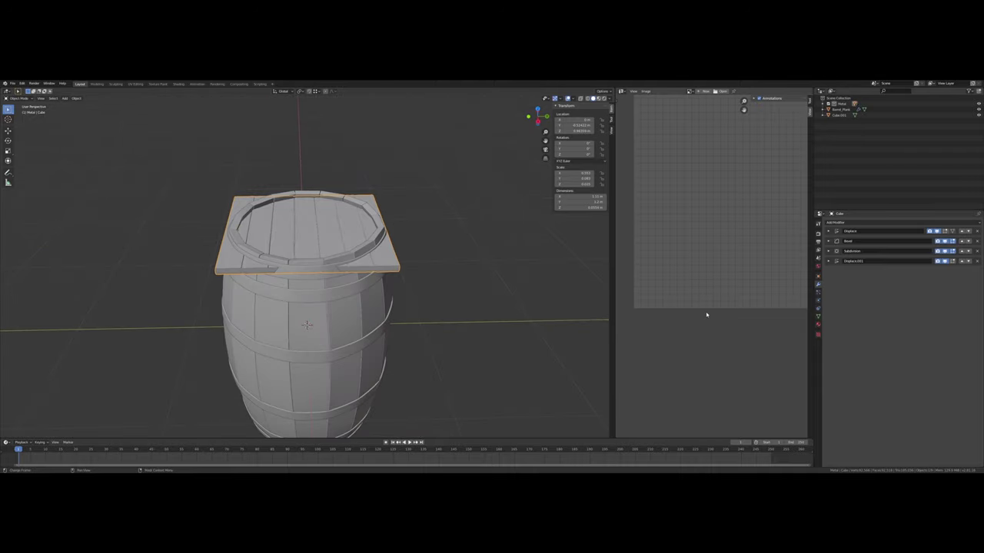
key(shift+a)
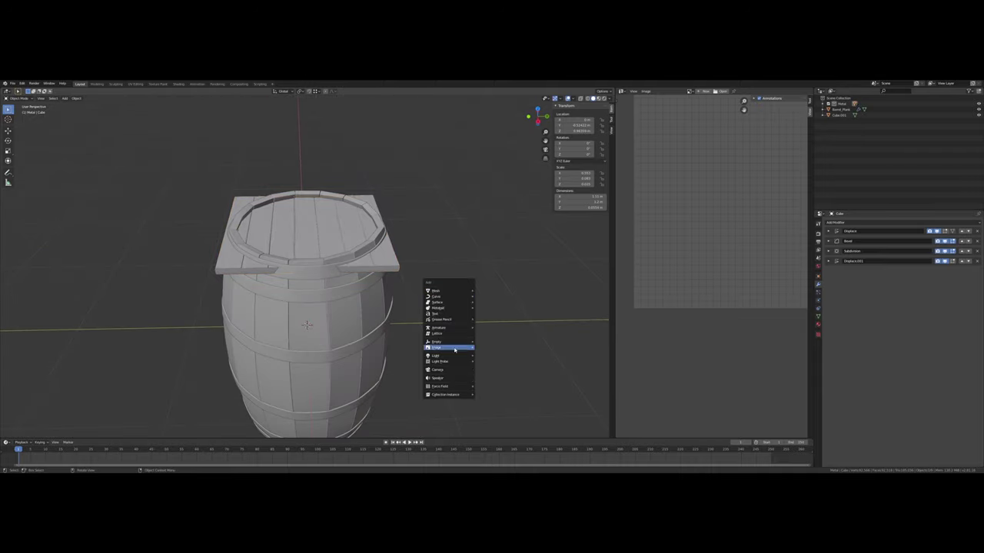
click(450, 333)
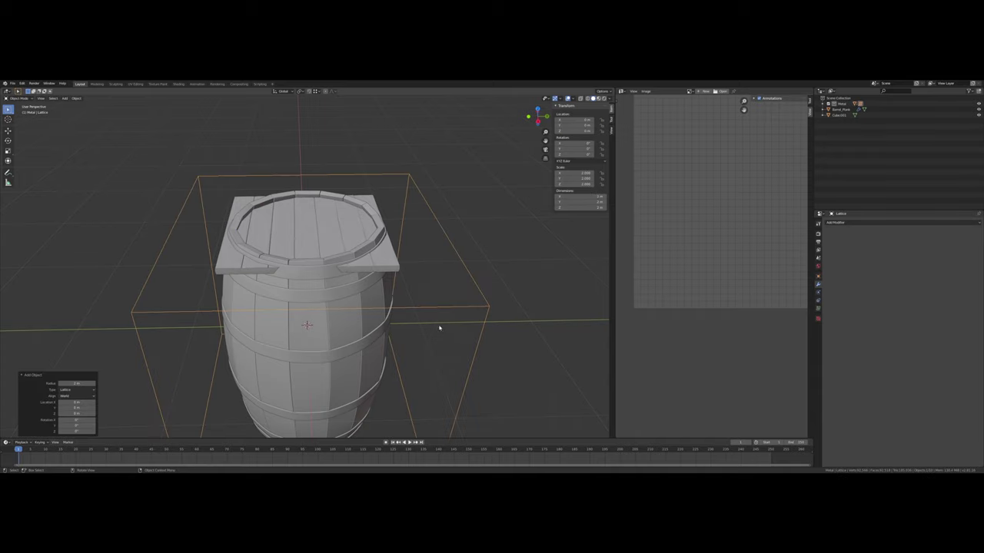
Raise the lattice to the barrel's top and flatten it along Z to about 0.25 m high, enclosing the lid.
middle_drag(435, 325, 432, 293)
scroll(438, 296, down, 2)
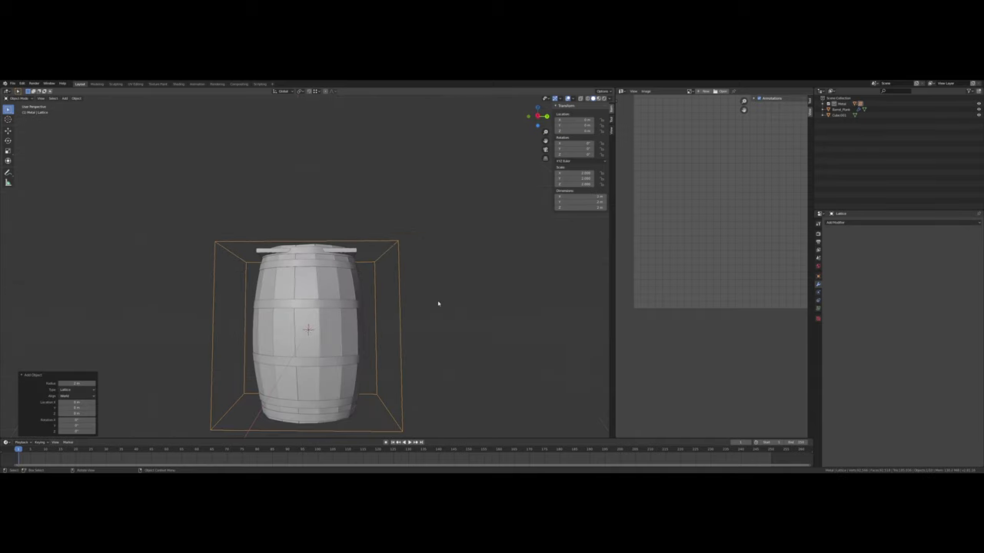
key(g)
key(z)
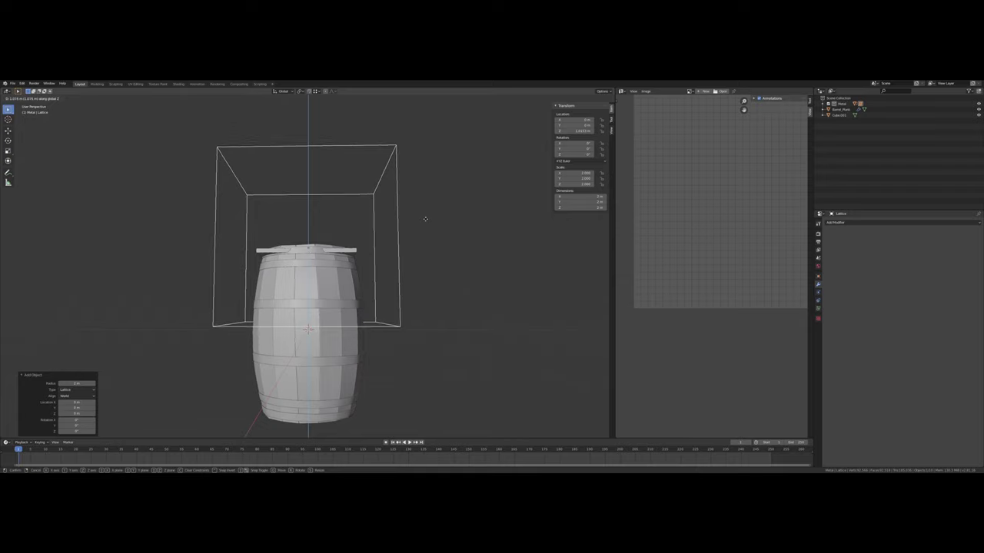
click(426, 221)
key(s)
key(z)
click(315, 262)
middle_drag(315, 262, 327, 253)
key(g)
key(z)
click(336, 261)
scroll(451, 261, up, 2)
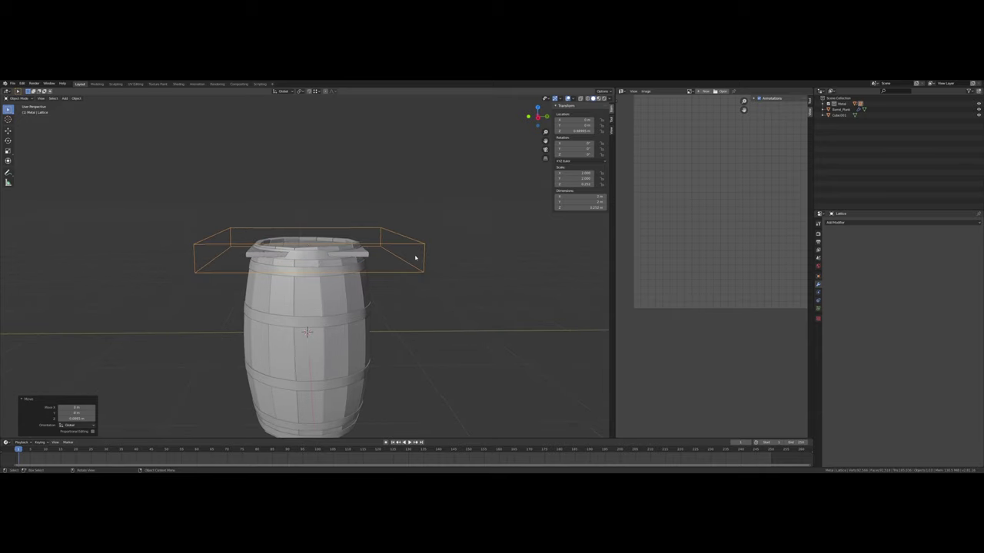
Increase the lattice's resolution to 4 points in U, V and W.
click(817, 309)
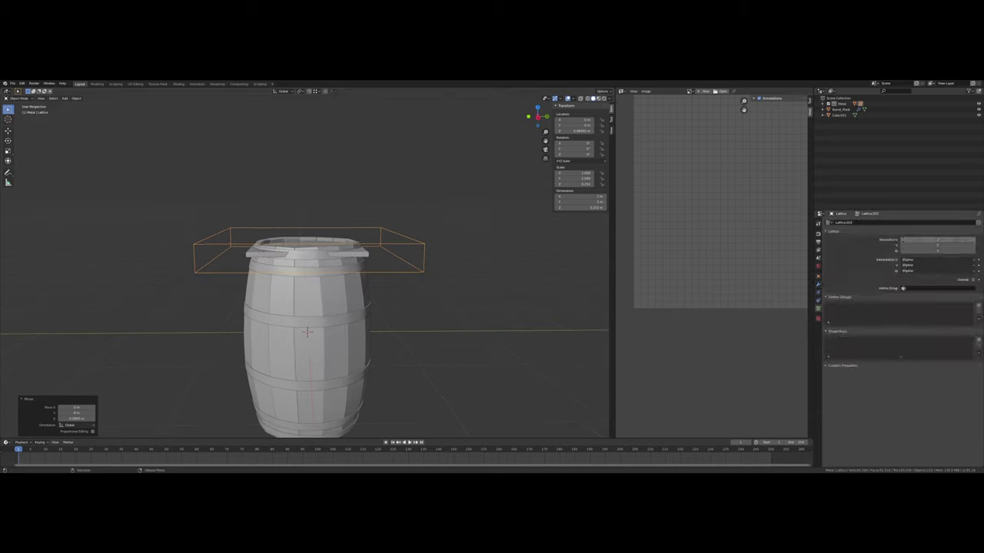
mouse_move(946, 240)
mouse_down()
mouse_move(960, 240)
mouse_move(957, 251)
mouse_up()
scroll(404, 218, up, 3)
middle_drag(404, 218, 413, 252)
Add a Lattice modifier to the plank lid, after its second Displace modifier.
click(414, 272)
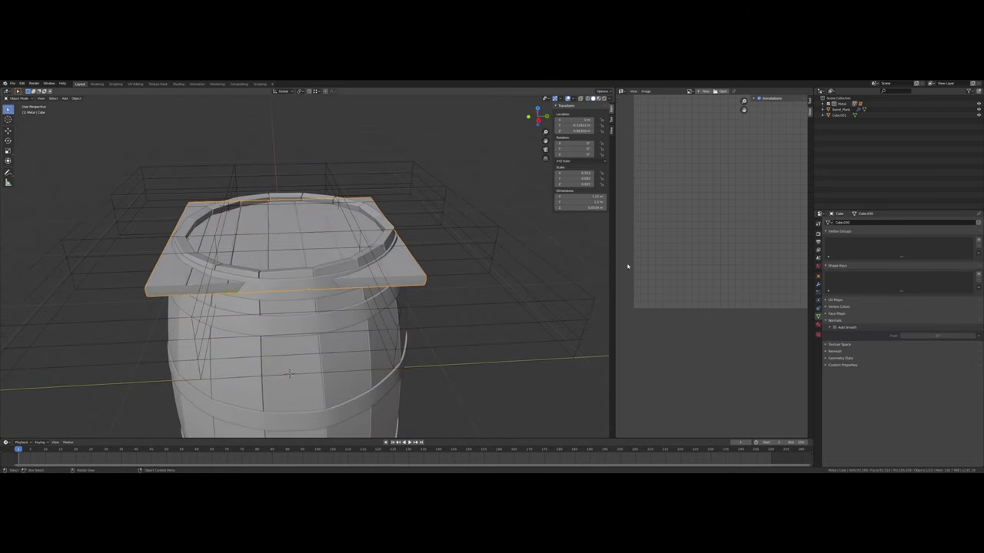
click(817, 285)
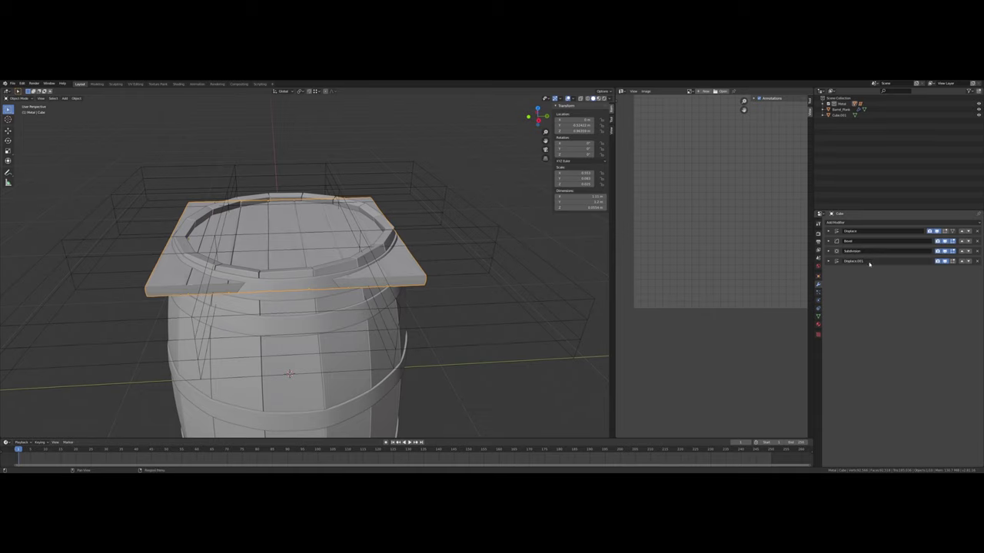
click(854, 223)
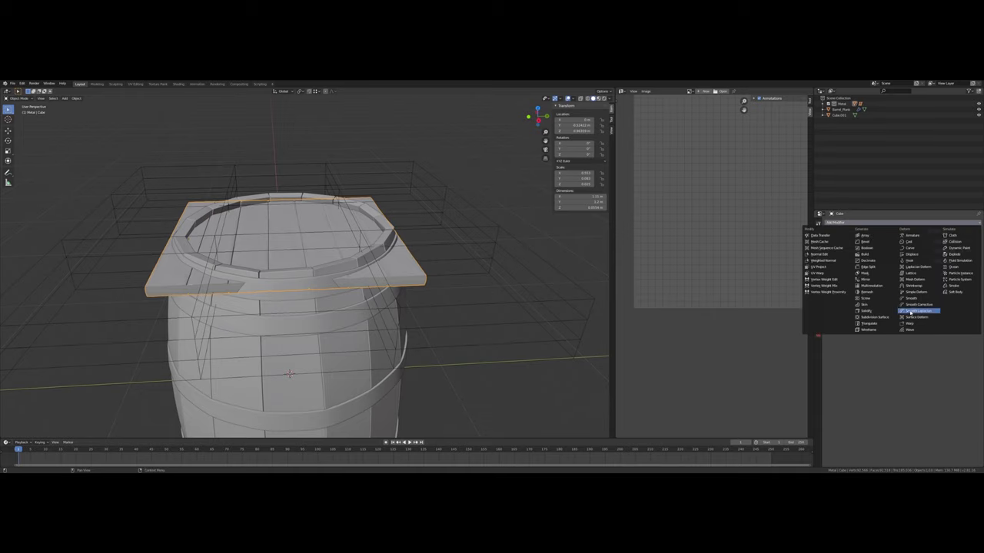
click(916, 276)
middle_drag(463, 257, 438, 255)
scroll(446, 266, up, 2)
key(Tab)
scroll(429, 272, down, 2)
click(38, 98)
middle_drag(492, 284, 503, 314)
drag(500, 394, 567, 326)
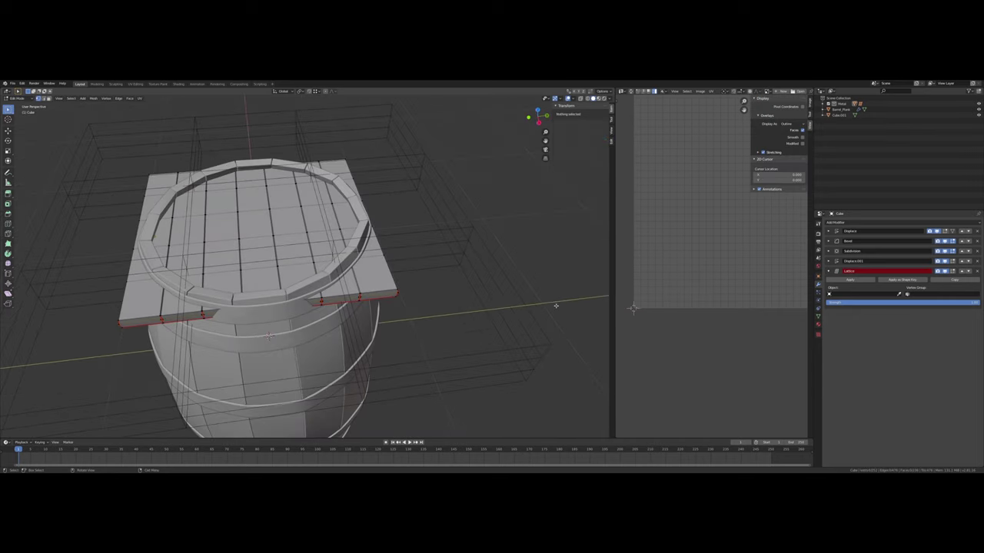
key(Tab)
Try moving one corner column of lattice points towards the barrel to deform the lid.
click(528, 354)
key(Tab)
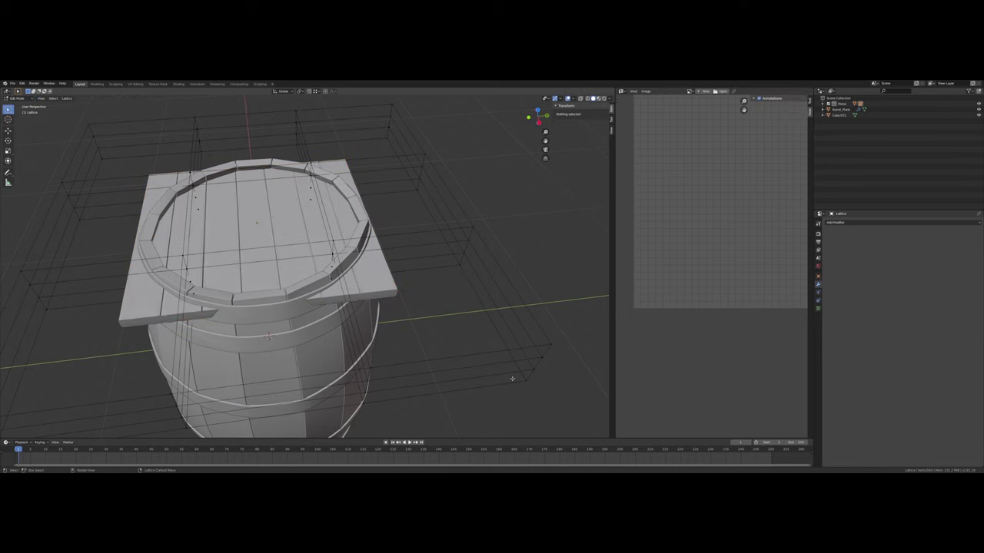
drag(501, 357, 538, 401)
key(g)
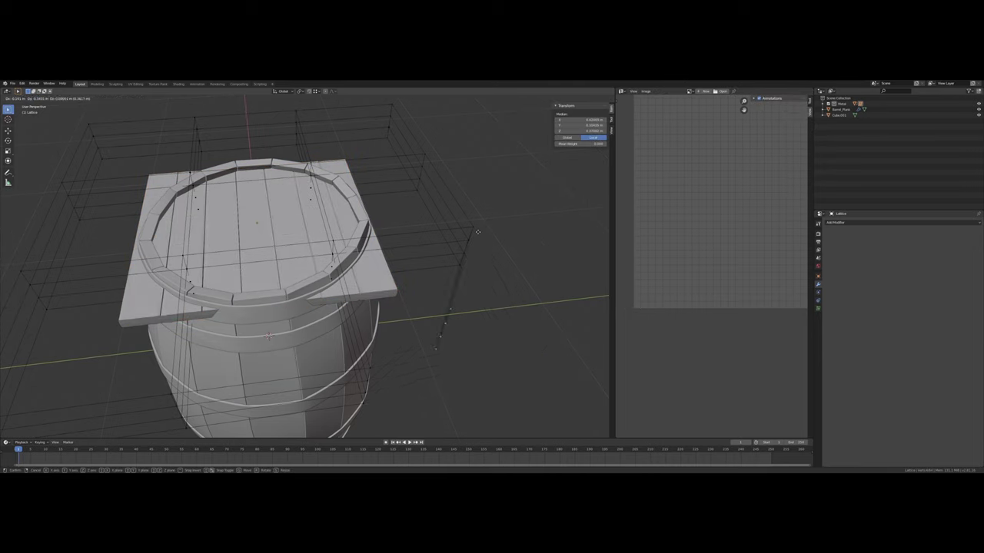
right_click(477, 232)
click(379, 294)
key(Tab)
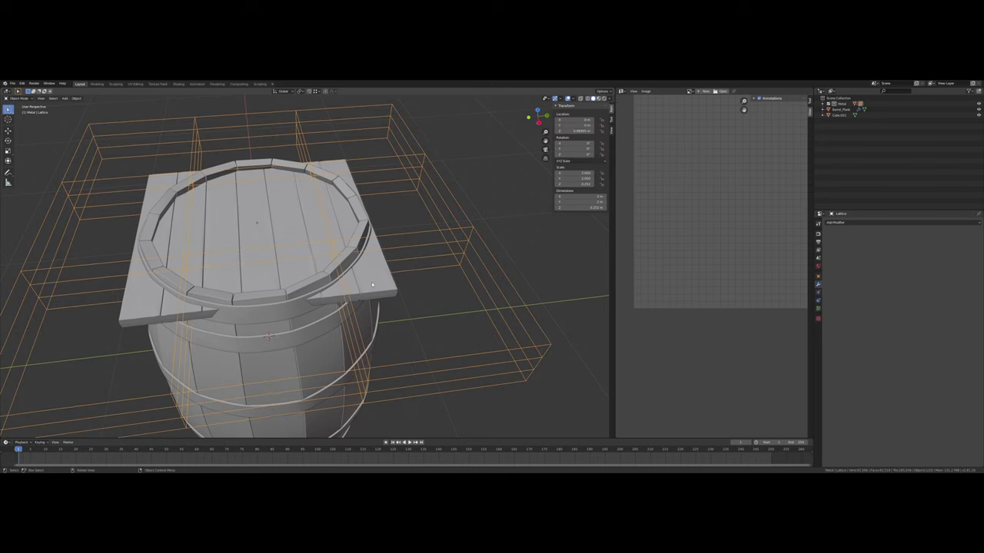
Set the lattice around the rim as the target object of the lid's Lattice modifier.
click(371, 281)
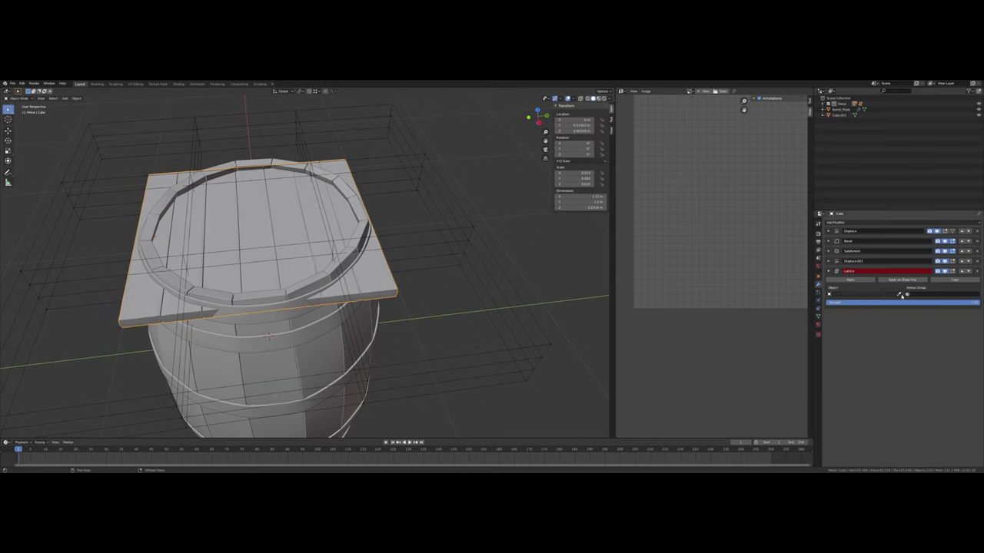
click(522, 345)
key(Tab)
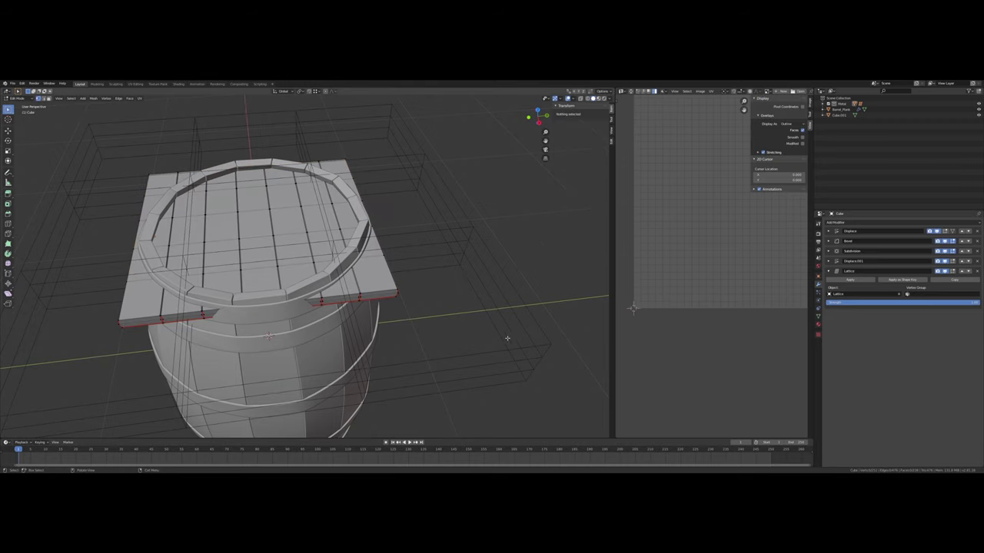
drag(493, 400, 567, 337)
key(Tab)
Test the linked lattice's effect on the lid by moving a corner column of its control points.
click(545, 350)
key(Tab)
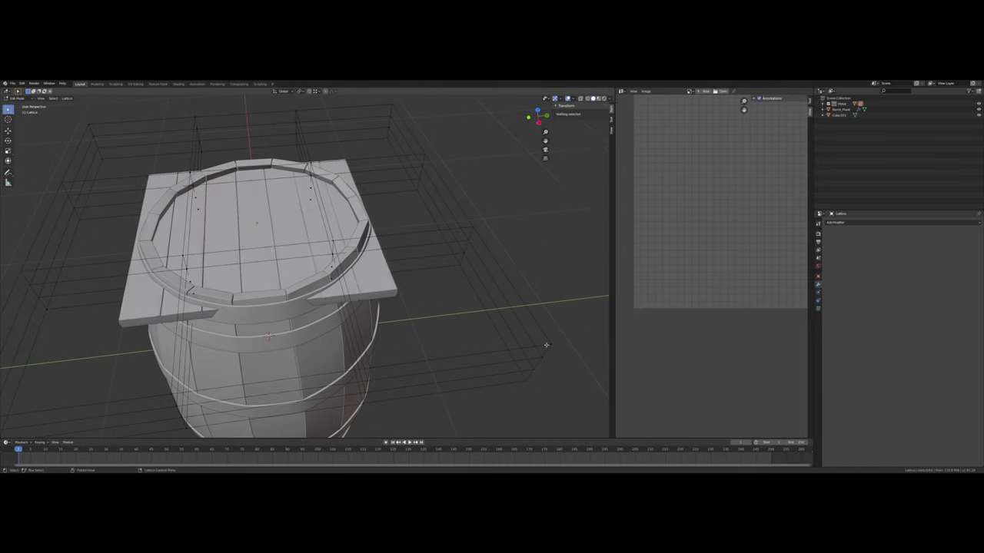
drag(496, 419, 551, 367)
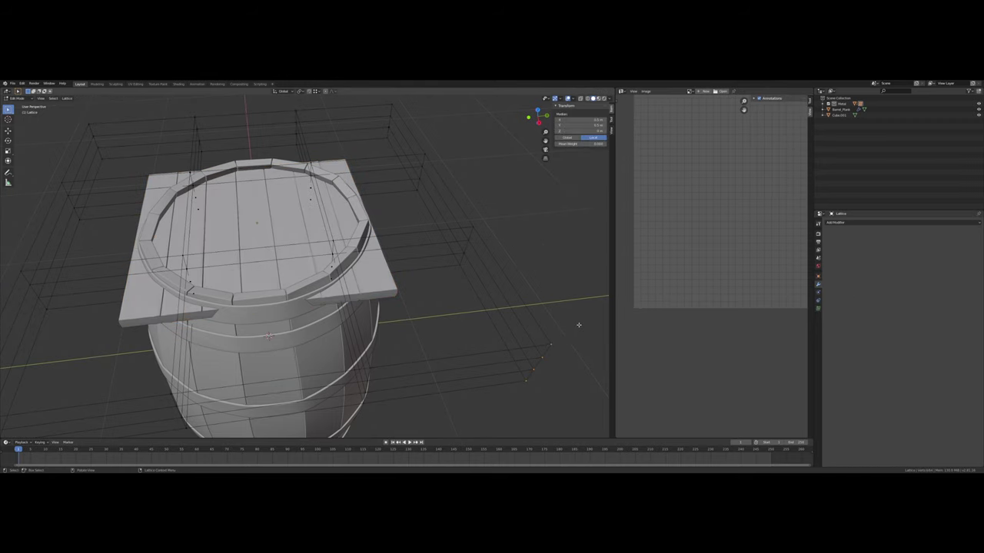
key(g)
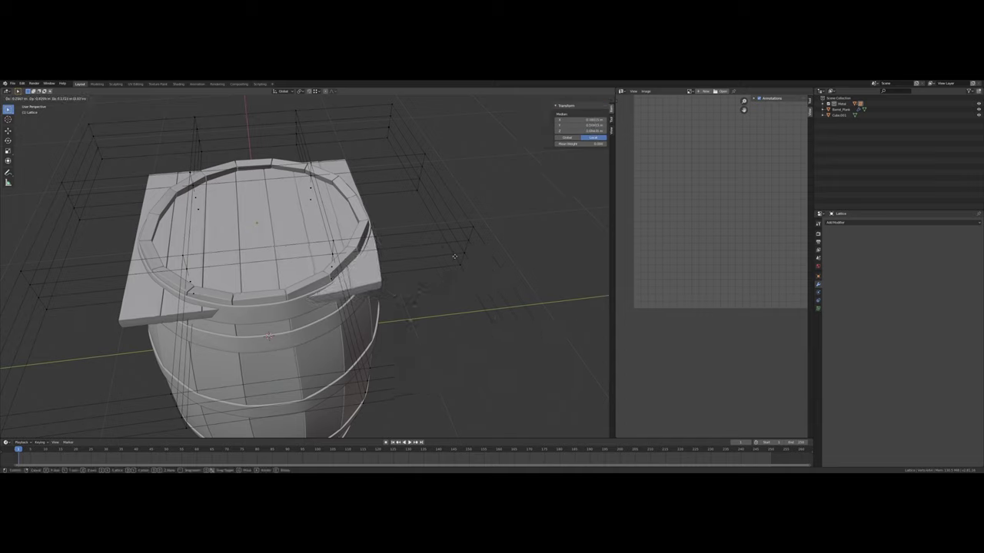
key(Escape)
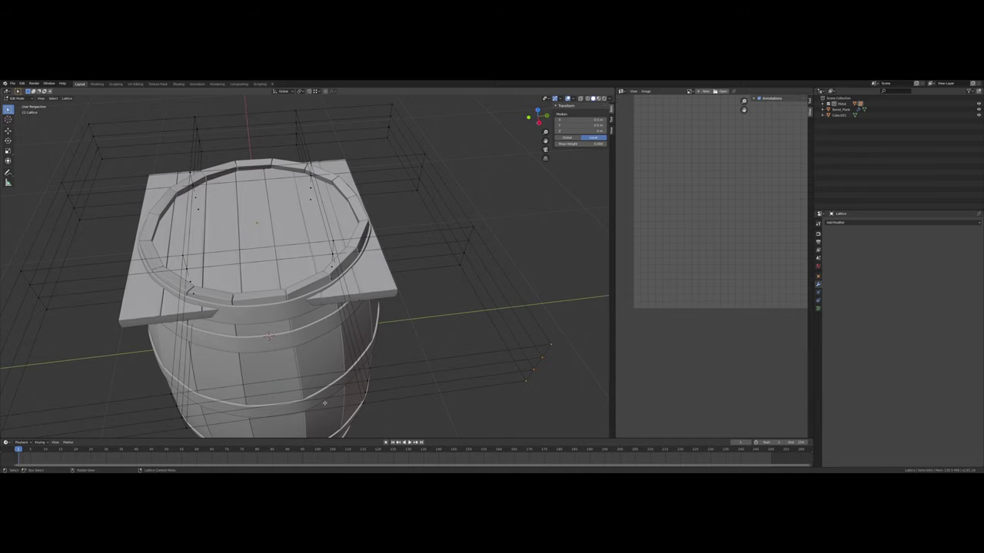
Try pulling neighbouring outer columns of lattice points inward together to round off the lid's corner.
drag(320, 413, 569, 220)
scroll(516, 245, down, 1)
key(g)
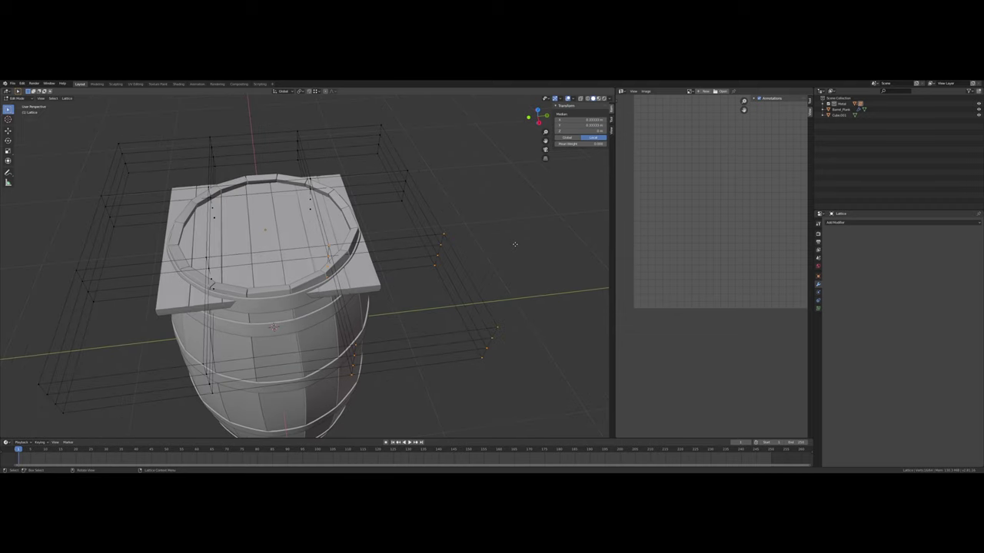
key(Escape)
drag(415, 392, 513, 227)
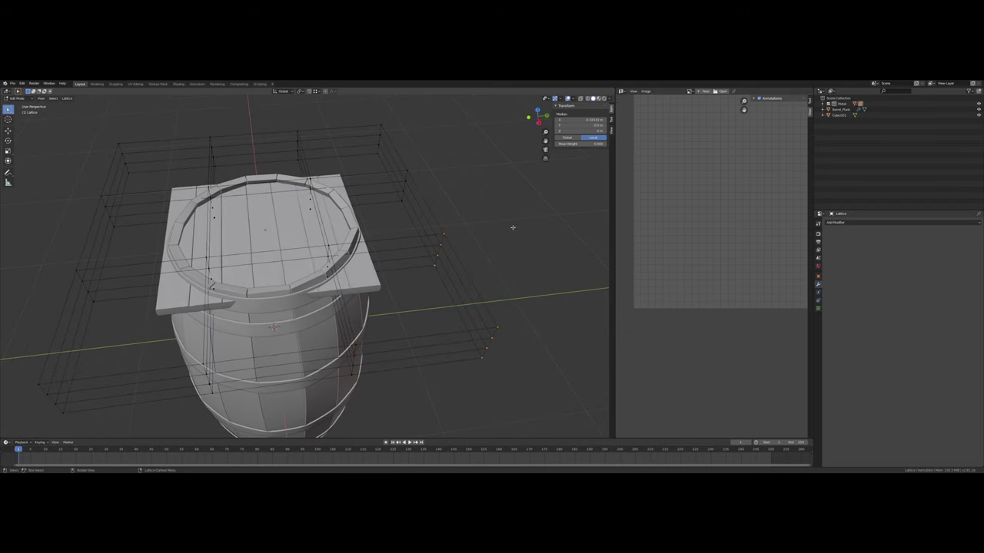
key(g)
click(385, 305)
middle_drag(384, 303, 425, 294)
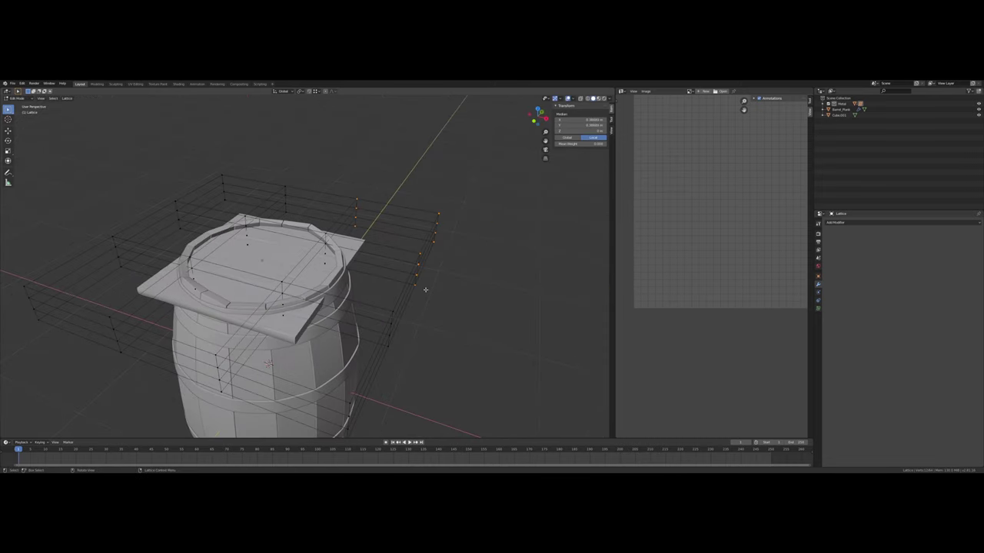
Try scaling all lattice points down uniformly to shrink the lid.
key(a)
key(s)
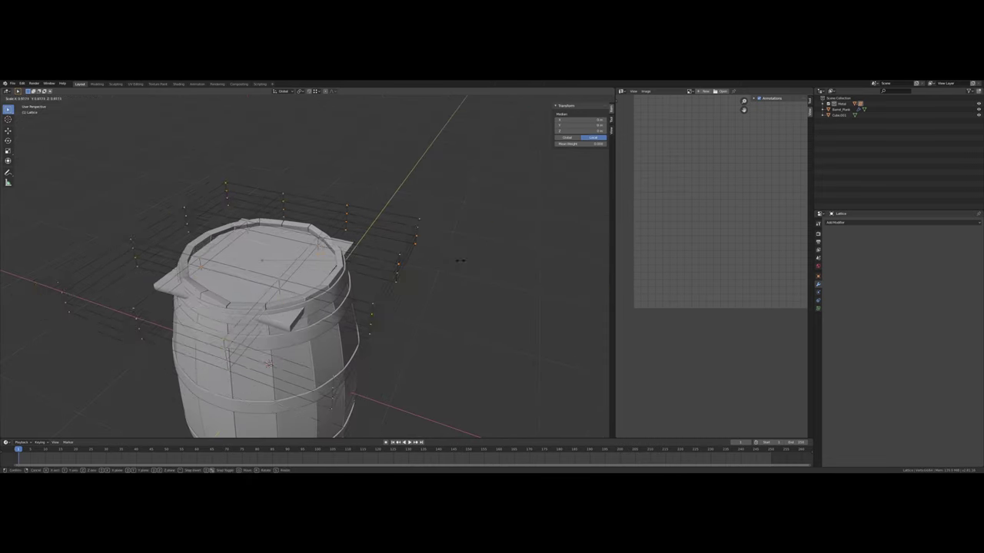
right_click(439, 262)
Select the lattice's two outer sides across Y and scale their points inward along X to taper the lid.
scroll(438, 260, down, 2)
middle_drag(438, 259, 379, 265)
drag(373, 352, 429, 197)
drag(366, 333, 415, 202)
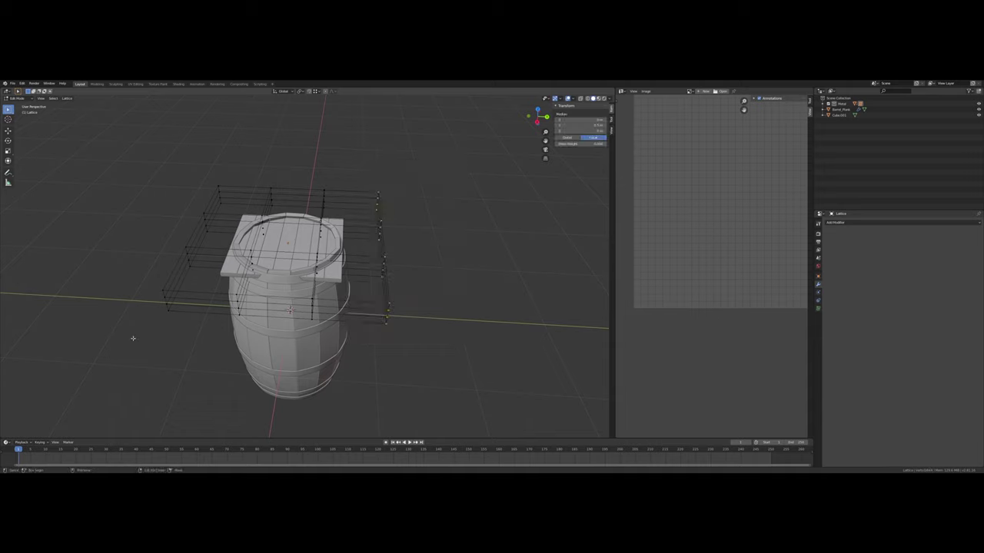
shift+drag(131, 338, 202, 172)
middle_drag(202, 171, 179, 231)
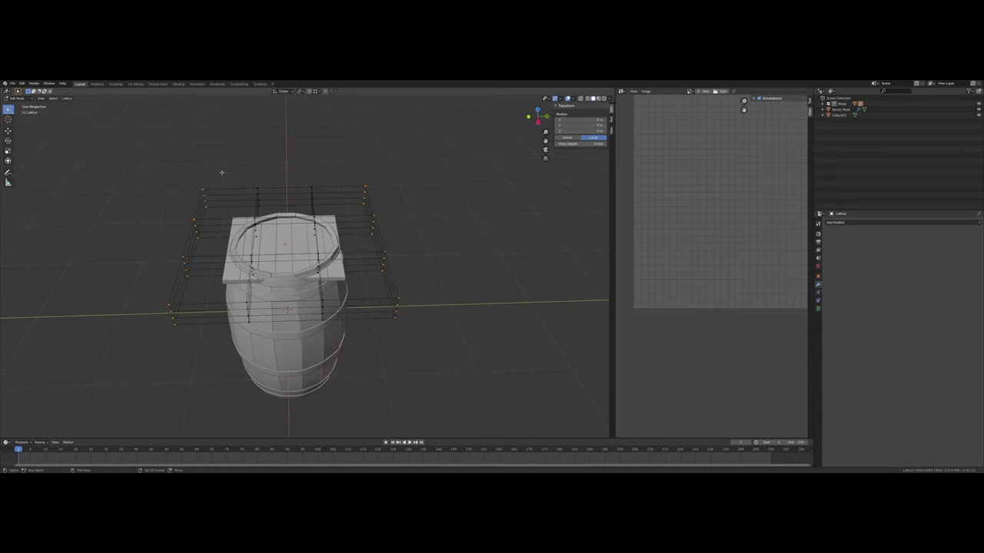
key(s)
key(x)
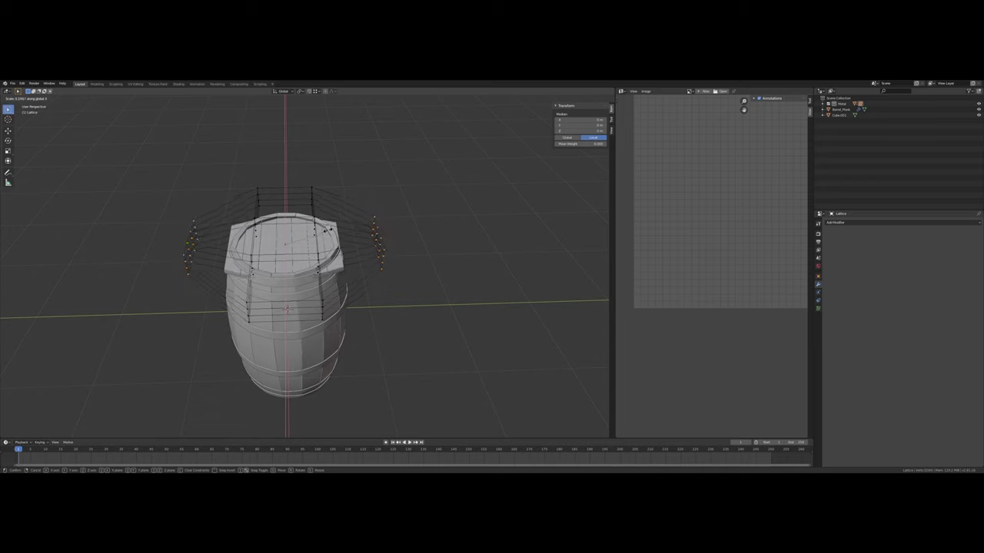
click(327, 230)
scroll(288, 301, up, 3)
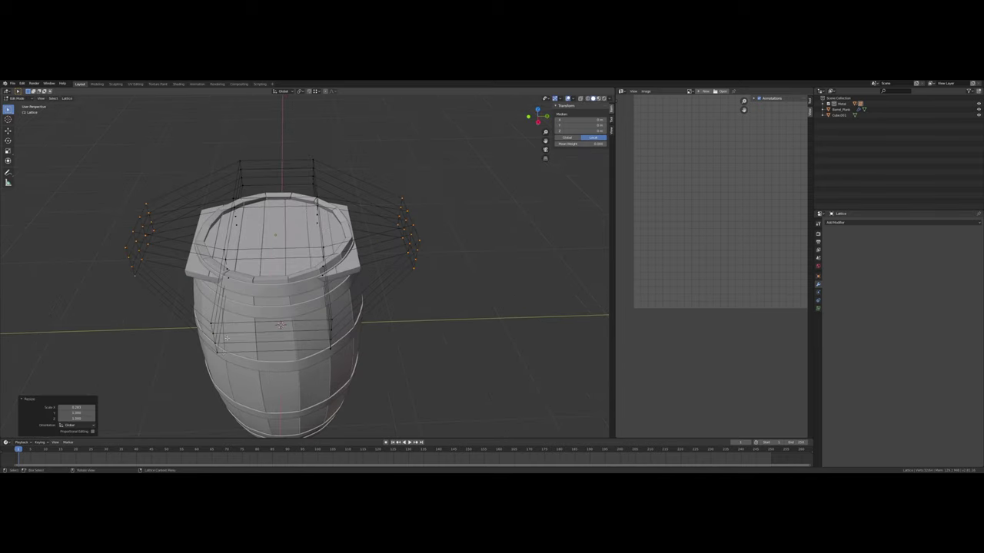
middle_drag(255, 325, 255, 337)
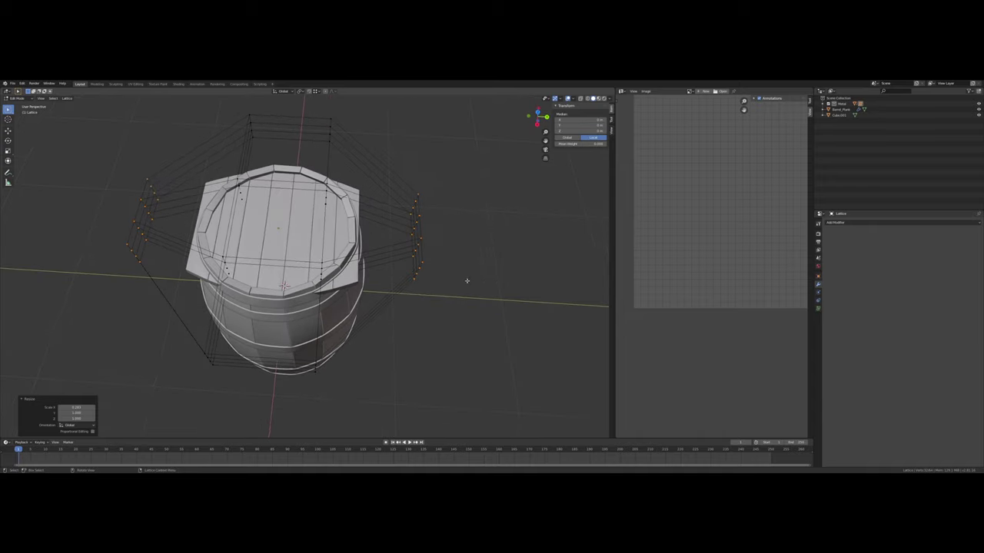
Select the end columns of both tapered lattice sides and scale them inward along Y to round the lid's corners.
drag(433, 263, 433, 264)
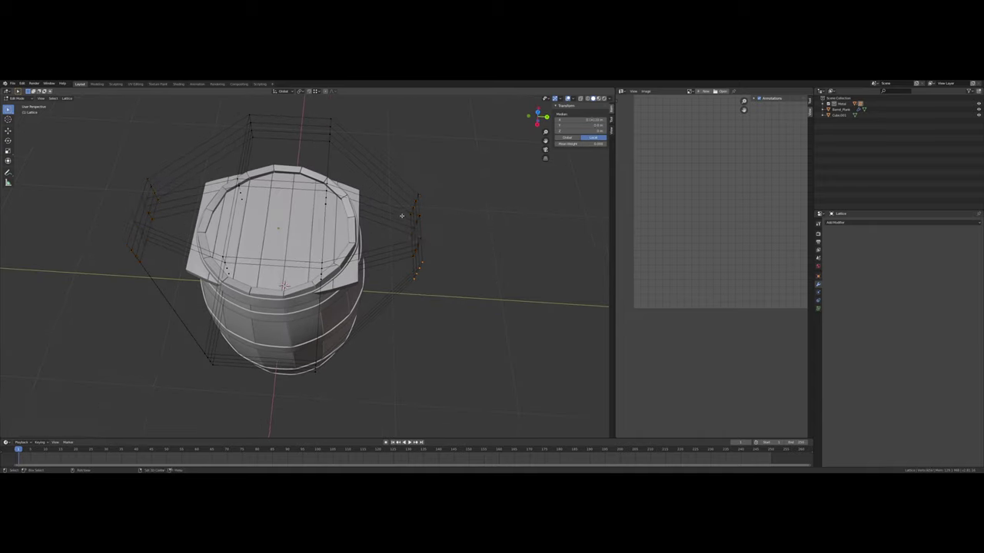
mouse_move(443, 186)
middle_down()
mouse_move(454, 205)
mouse_move(455, 192)
middle_up()
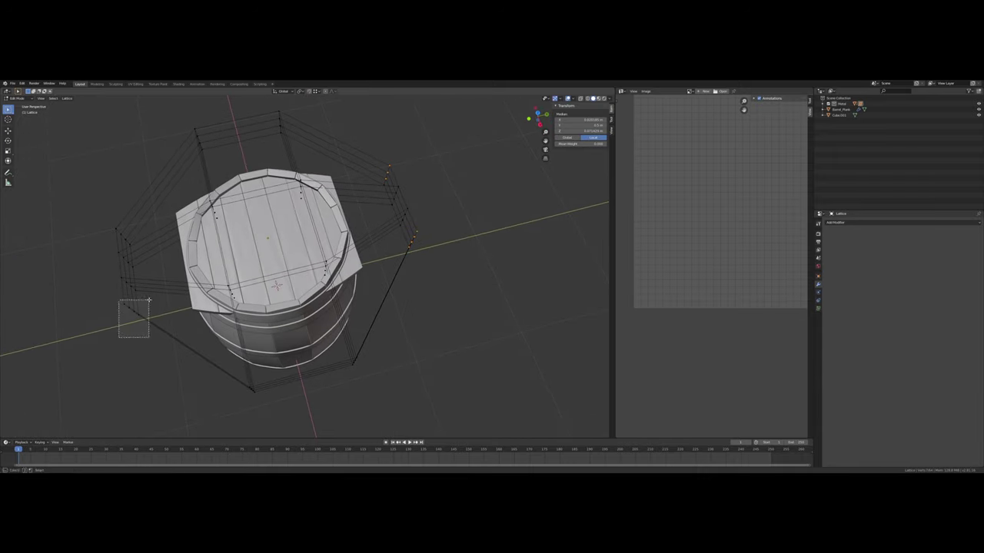
drag(150, 299, 149, 302)
drag(105, 246, 161, 224)
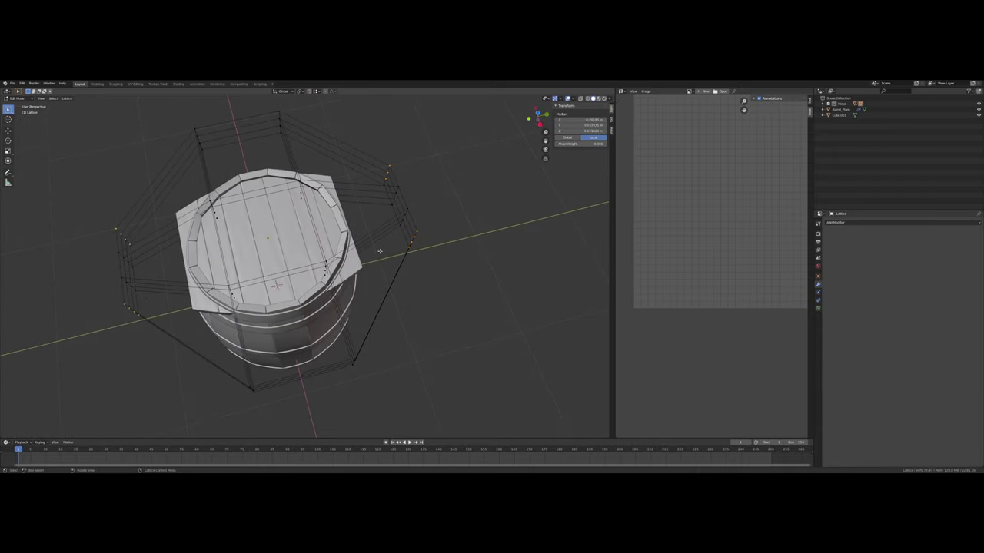
key(s)
key(y)
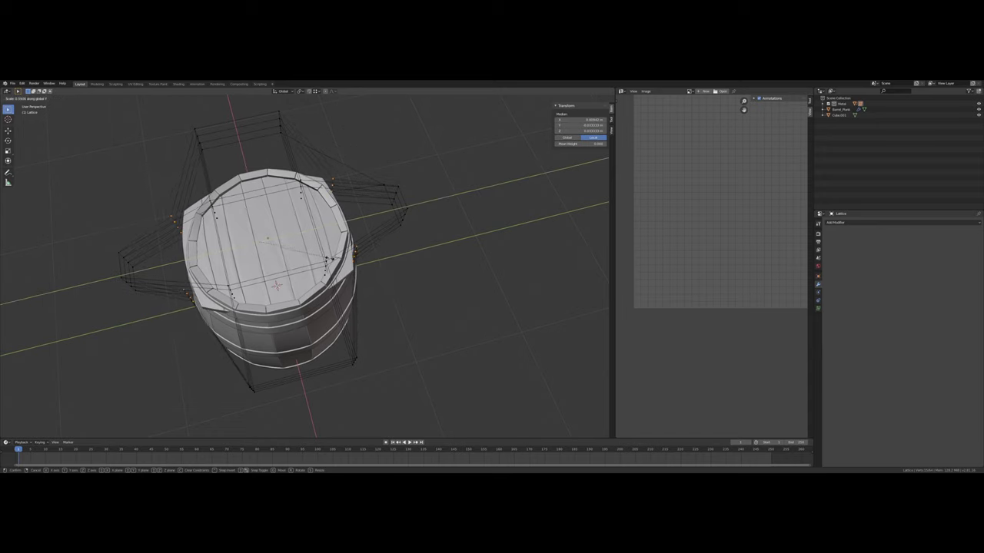
key(Return)
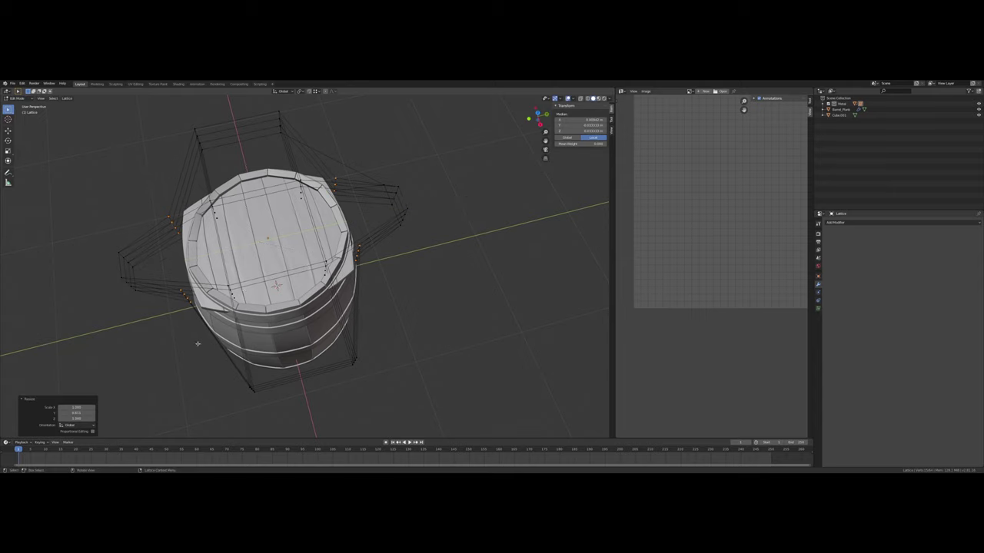
Scale all lattice points down to about 0.83 so the rounded lid fits inside the barrel's rim.
key(a)
key(s)
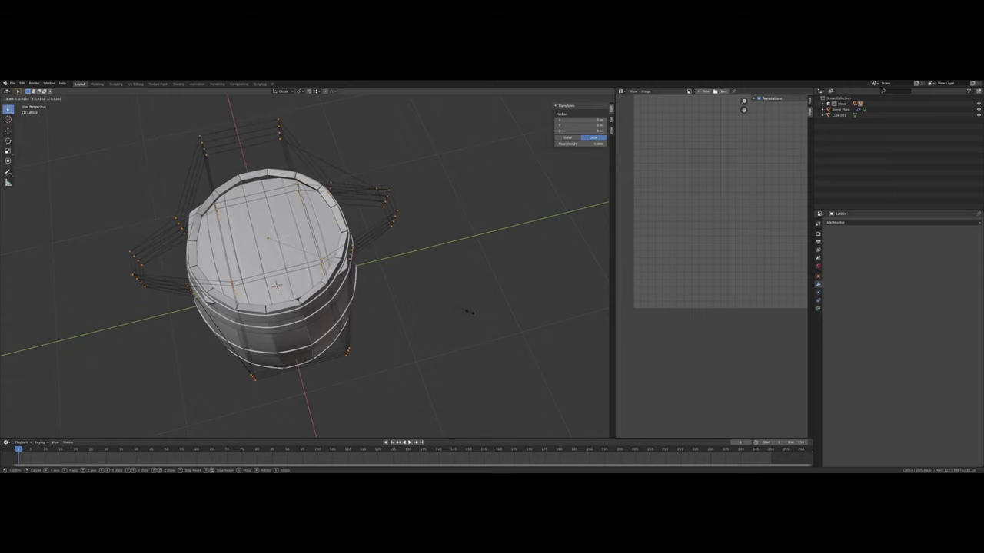
key(Return)
middle_drag(446, 312, 469, 297)
scroll(323, 284, up, 4)
middle_drag(311, 281, 394, 318)
scroll(323, 284, down, 2)
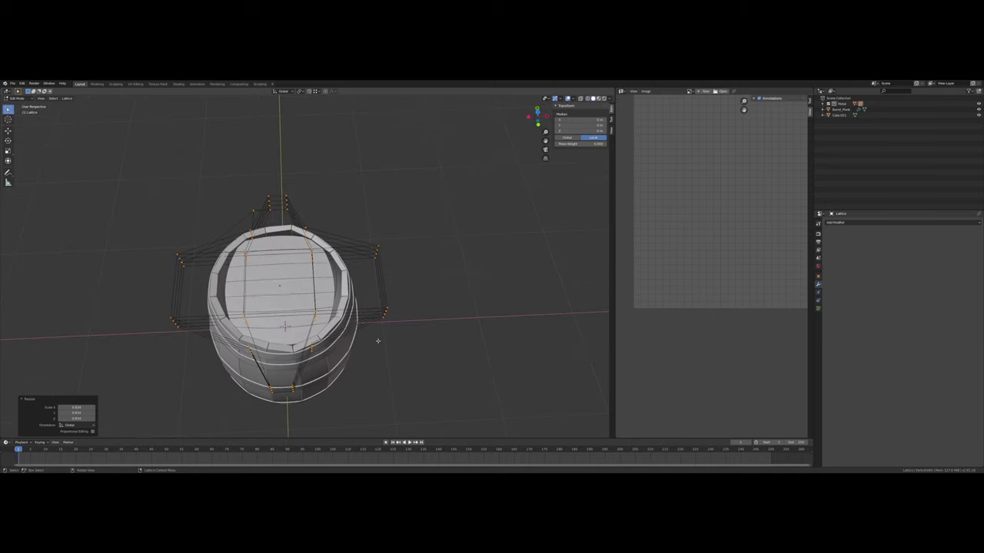
Select the lattice's middle point rows that reach both X ends and scale them outward along X to widen the lid.
drag(346, 350, 416, 241)
mouse_move(416, 241)
middle_down()
mouse_move(435, 239)
mouse_move(432, 255)
mouse_move(430, 239)
middle_up()
middle_drag(356, 252, 245, 265)
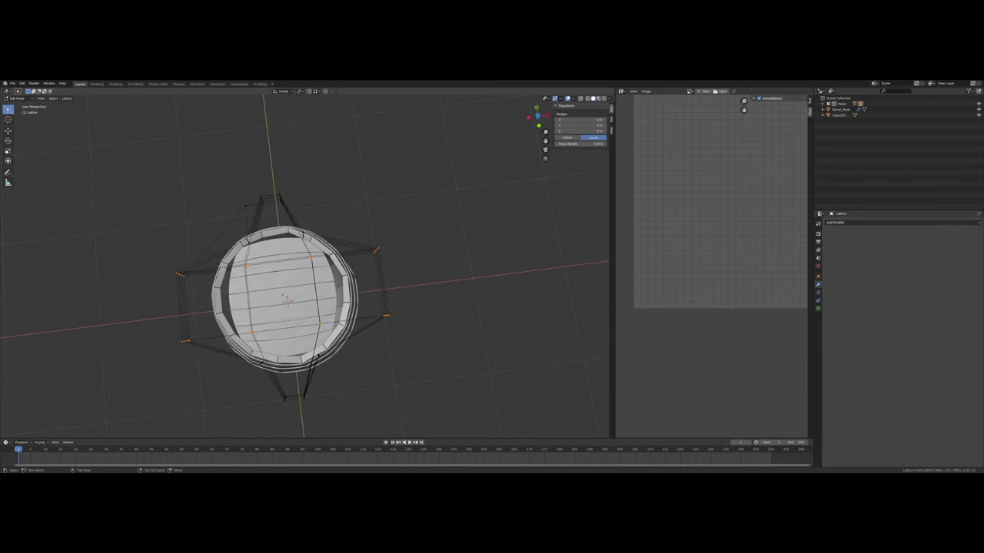
middle_drag(244, 323, 190, 308)
middle_drag(346, 295, 332, 296)
key(s)
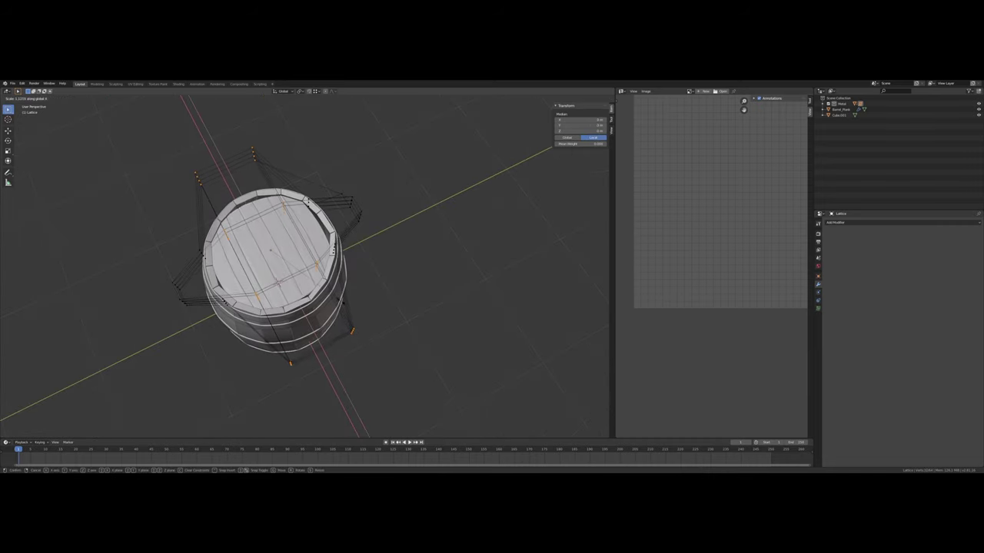
click(342, 305)
Scale the same middle lattice rows slightly back inward along X to fit the lid inside the barrel's rim.
scroll(331, 303, up, 3)
middle_drag(285, 310, 365, 256)
middle_drag(283, 409, 273, 390)
key(s)
key(x)
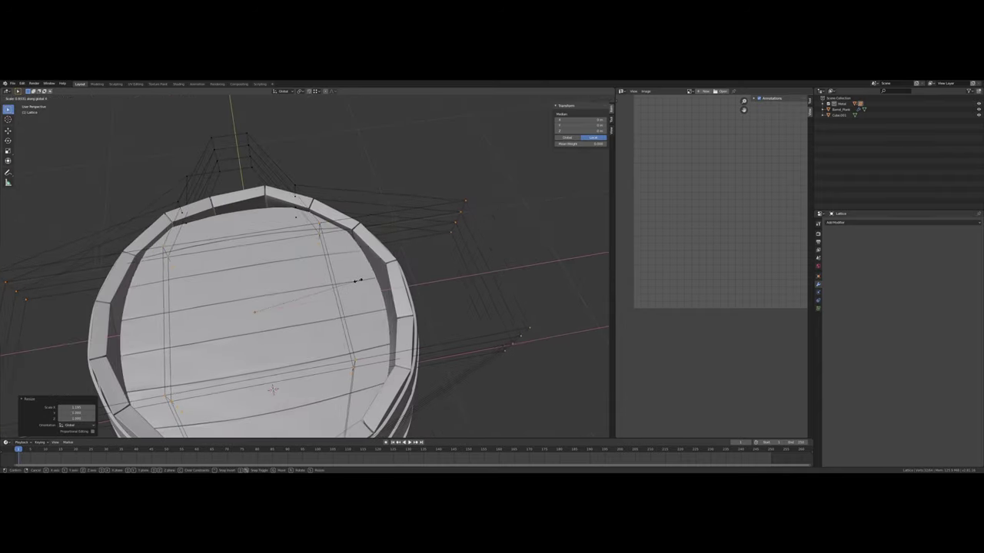
click(367, 280)
Try scaling and moving the corner point columns on one Y side of the lattice along Y.
scroll(367, 279, up, 3)
middle_drag(476, 273, 284, 360)
scroll(392, 303, down, 4)
middle_drag(363, 416, 283, 396)
middle_drag(375, 251, 395, 267)
drag(344, 304, 392, 238)
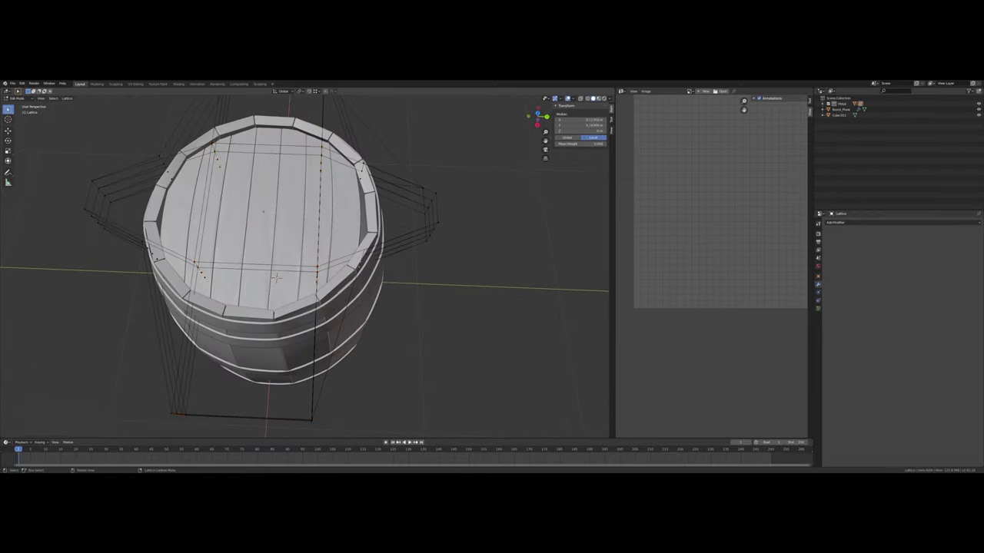
drag(385, 165, 393, 155)
key(s)
key(y)
click(431, 250)
key(g)
key(y)
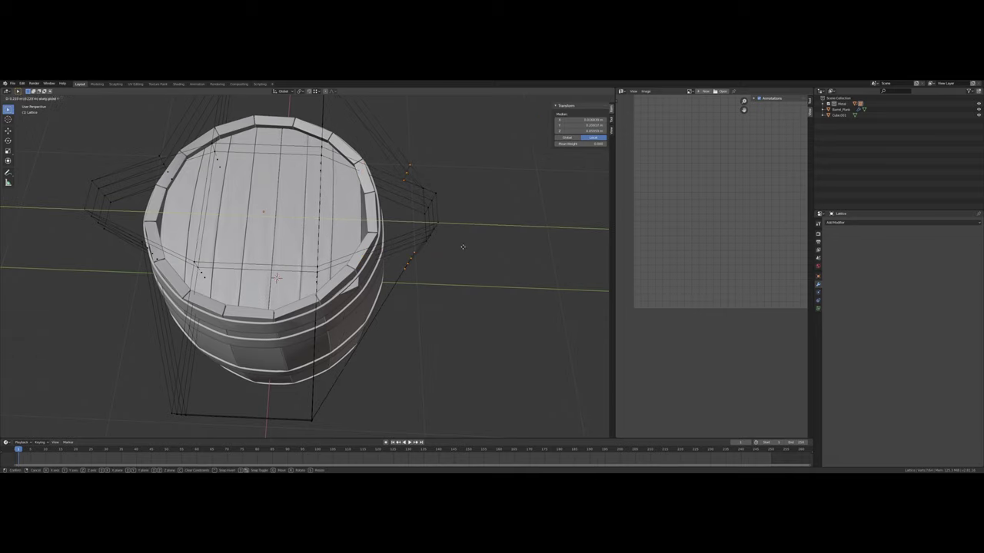
click(459, 246)
middle_drag(389, 261, 380, 238)
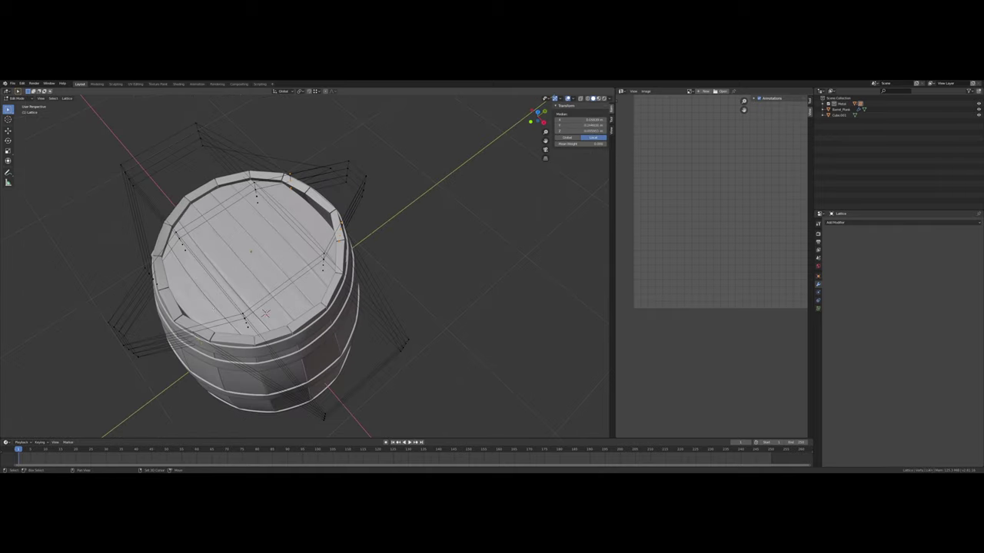
Scale the corner point columns on both Y sides of the lattice along Y, outward and slightly back inward, to fill the rim gaps.
middle_drag(406, 259, 406, 235)
middle_drag(369, 275, 373, 325)
middle_drag(351, 367, 427, 335)
key(s)
key(y)
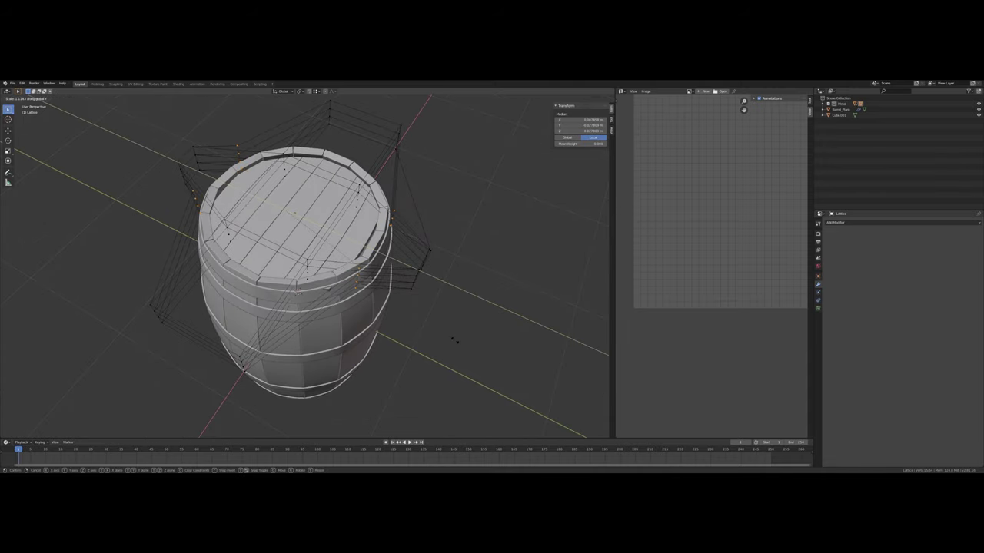
click(453, 341)
middle_drag(459, 345, 466, 335)
key(s)
key(y)
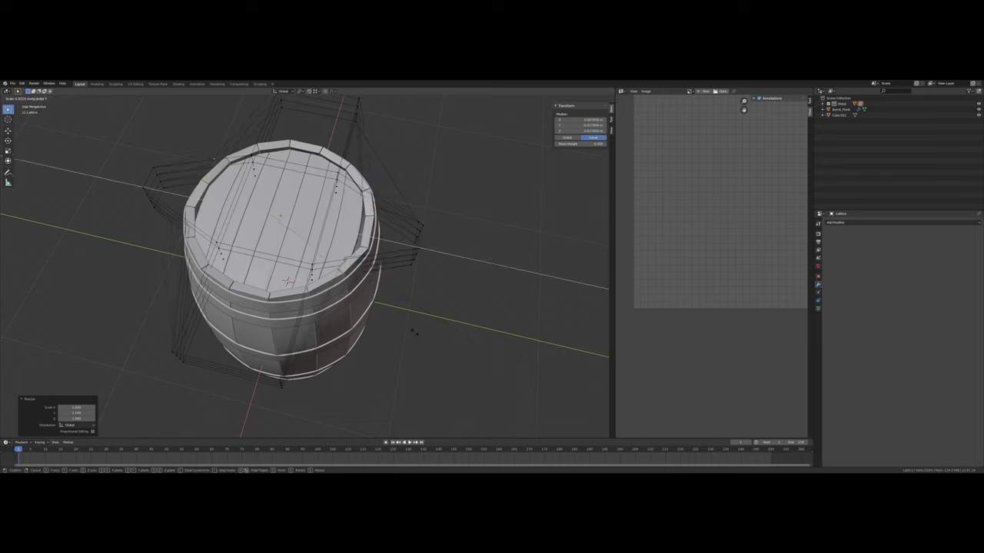
click(400, 330)
Select the end columns on both Y sides of the lattice and scale them outward uniformly.
middle_drag(384, 300, 362, 300)
scroll(358, 285, up, 2)
drag(360, 306, 393, 230)
scroll(391, 233, down, 2)
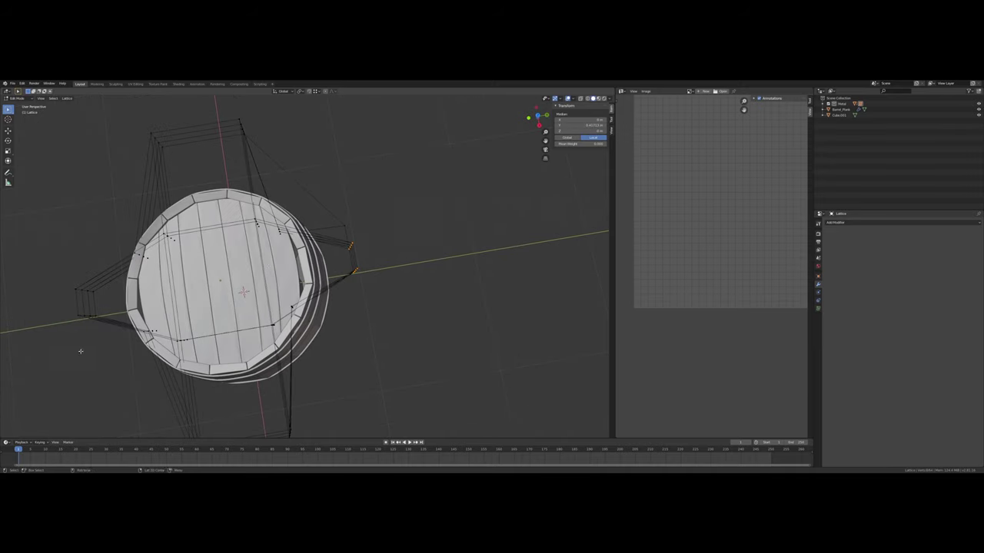
shift+drag(60, 349, 111, 267)
key(s)
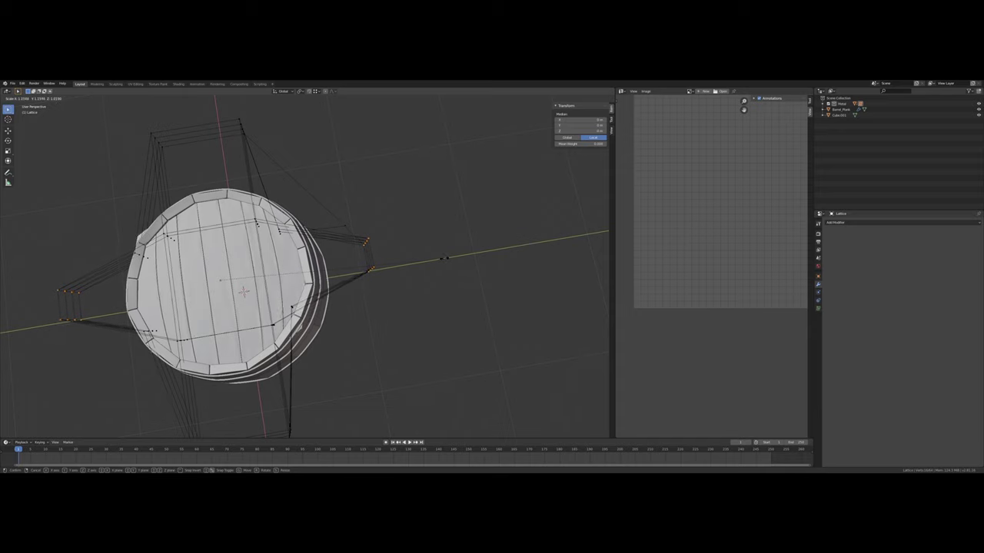
click(444, 258)
Pinch the lattice's Y end columns together along X with a scale of about 0.11.
key(s)
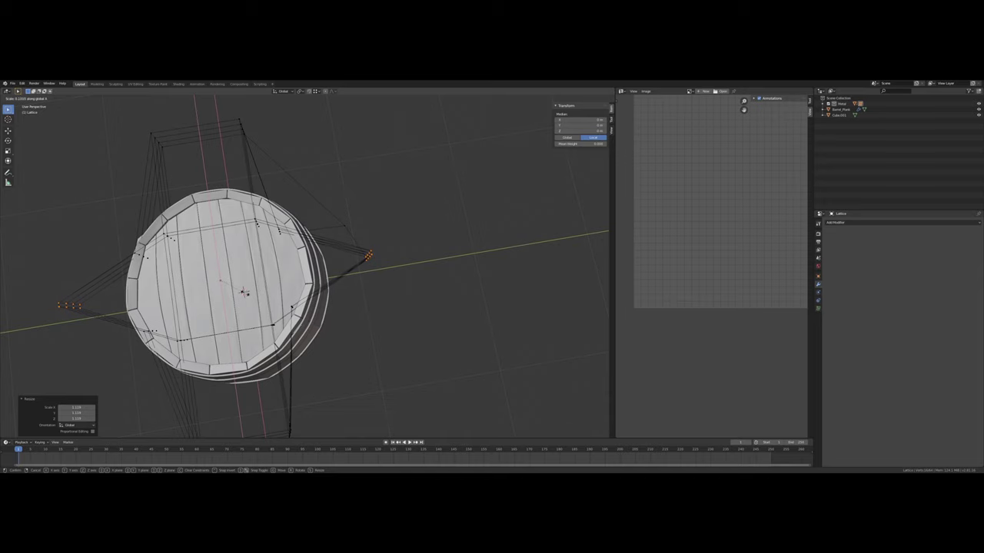
click(244, 293)
middle_drag(243, 292, 276, 416)
scroll(305, 314, up, 4)
middle_drag(306, 314, 332, 234)
scroll(332, 233, up, 2)
scroll(332, 234, down, 1)
scroll(333, 233, down, 5)
Scale the pinched Y end columns slightly outward along Y.
key(s)
key(y)
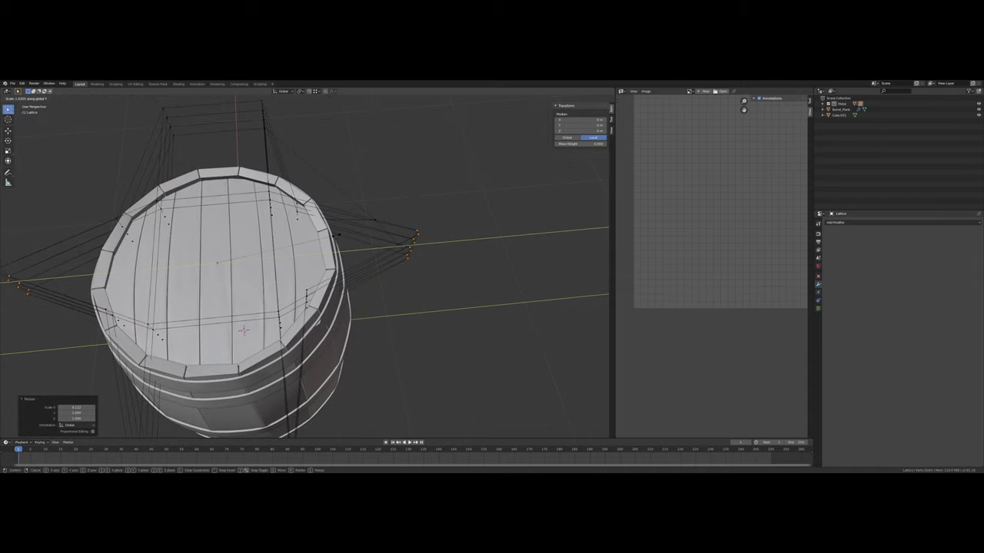
click(332, 234)
middle_drag(333, 233, 332, 316)
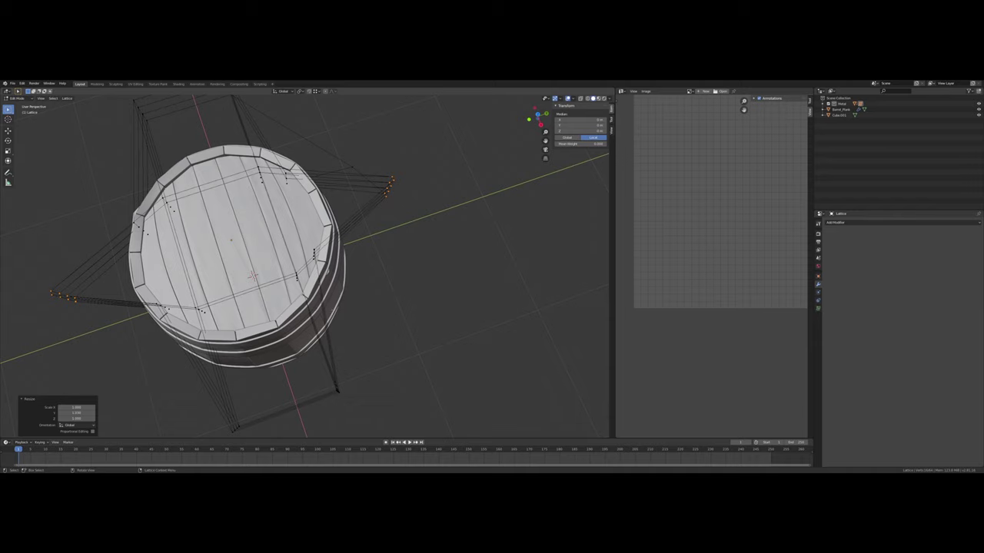
Select a single lattice point at the lid's corner and move it slightly along Y.
click(315, 252)
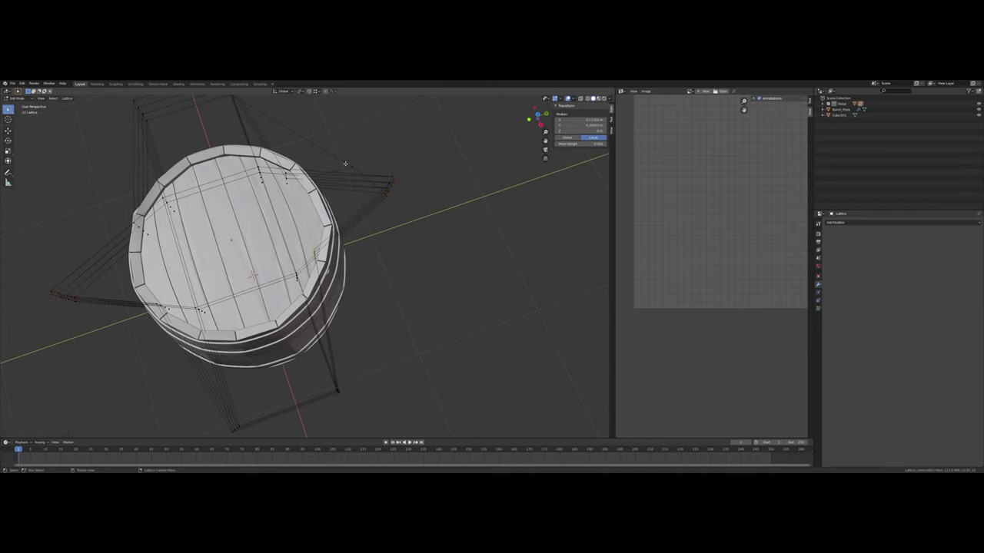
middle_drag(345, 163, 238, 311)
key(g)
key(y)
click(448, 260)
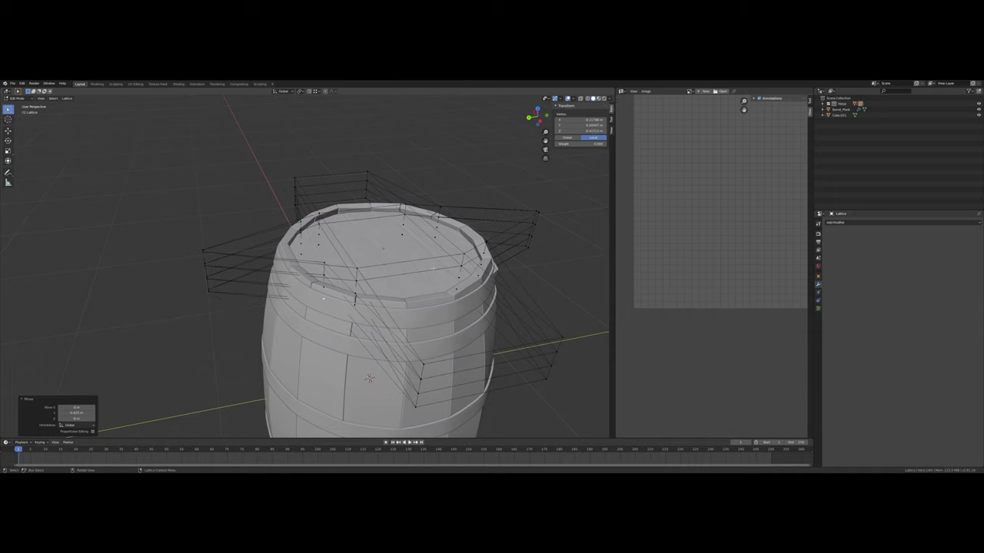
Select the corner point columns on both Y sides of the lattice.
drag(307, 262, 306, 259)
middle_drag(322, 254, 438, 282)
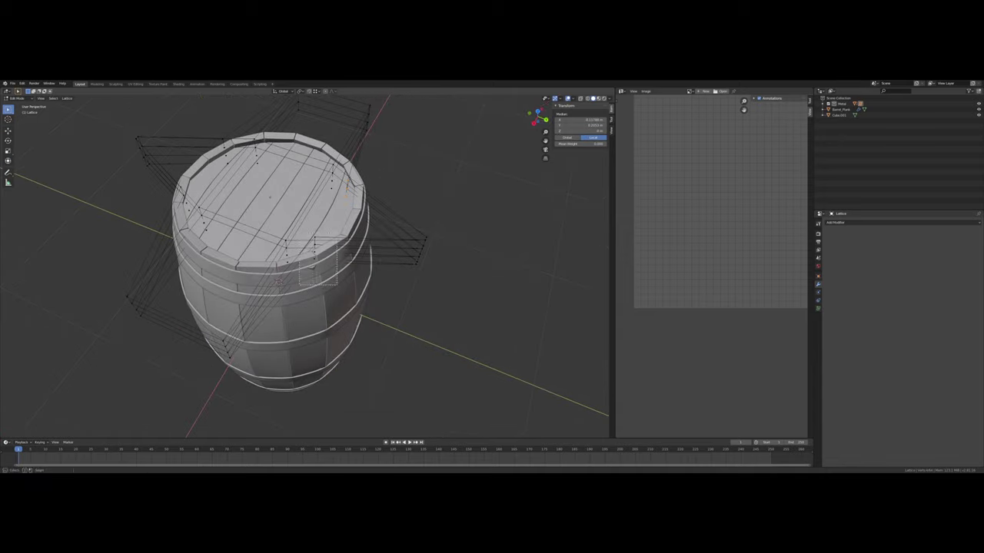
middle_drag(279, 281, 253, 305)
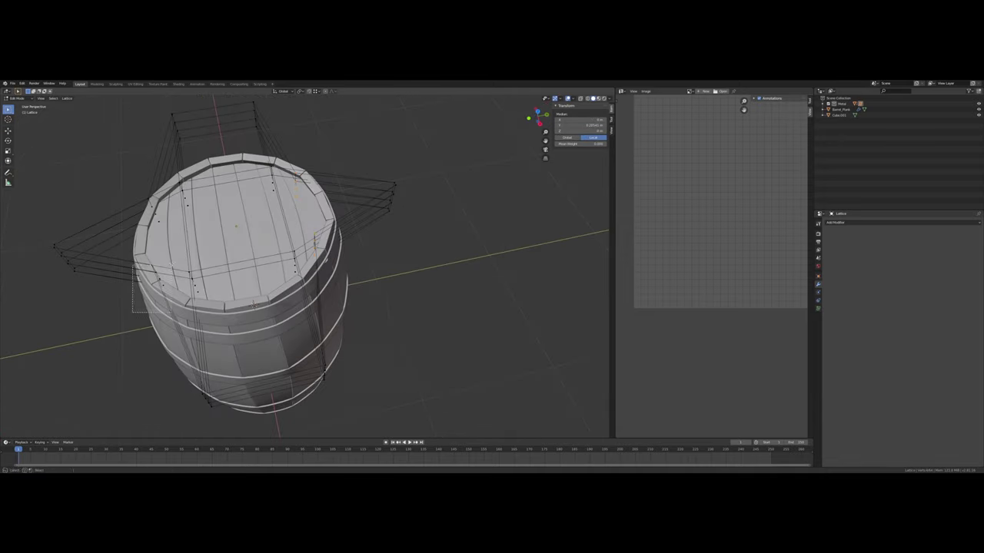
mouse_move(123, 245)
shift+mouse_down()
mouse_move(149, 193)
mouse_move(166, 187)
shift+mouse_up()
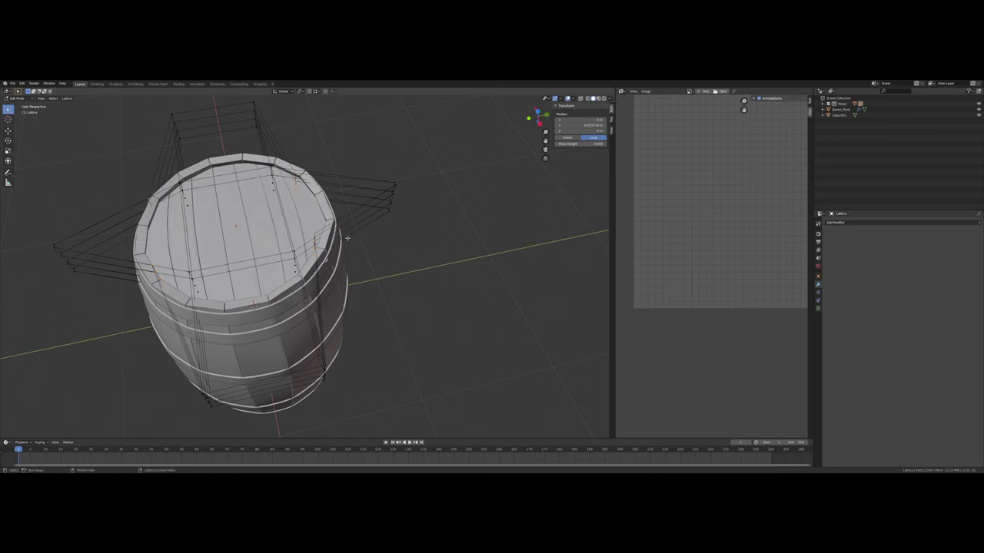
middle_drag(347, 237, 339, 253)
Try scaling the selected corner columns along Y, and undo the change.
key(s)
key(y)
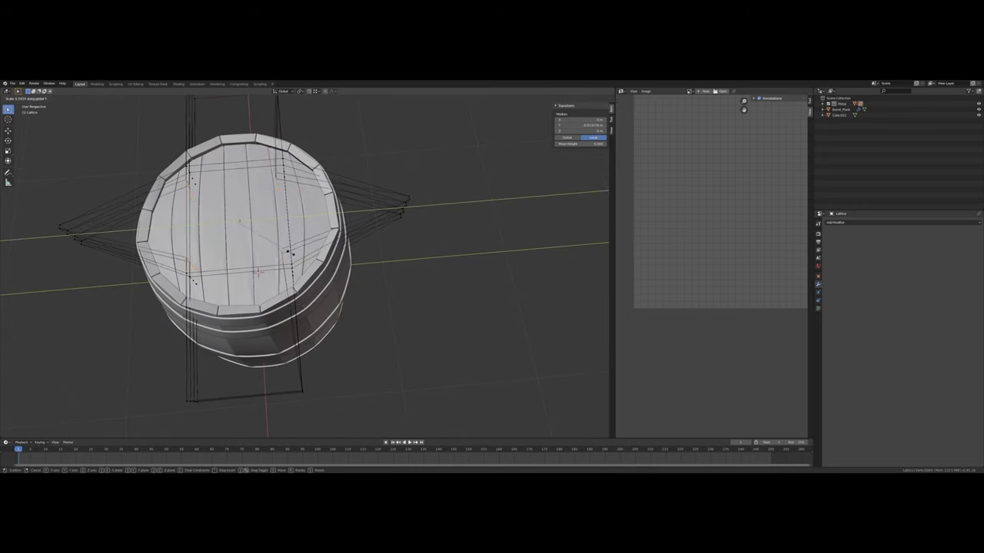
click(284, 252)
middle_drag(284, 252, 306, 272)
scroll(280, 252, up, 3)
middle_drag(332, 208, 370, 189)
key(s)
key(y)
right_click(459, 296)
middle_drag(460, 296, 360, 296)
key(ctrl+z)
scroll(413, 300, down, 4)
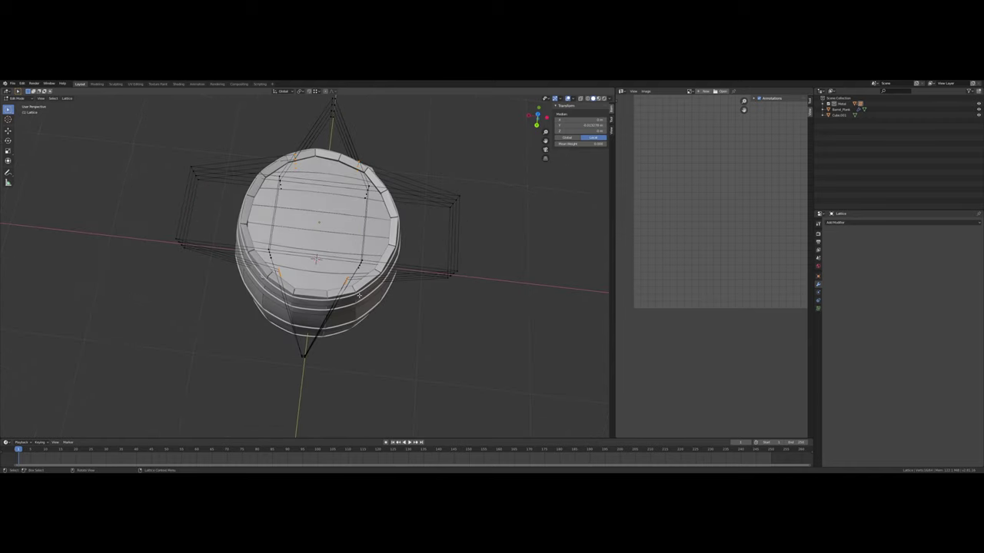
Scale the selected corner columns strongly inward along X so each Y side's pair sits close together.
key(s)
key(x)
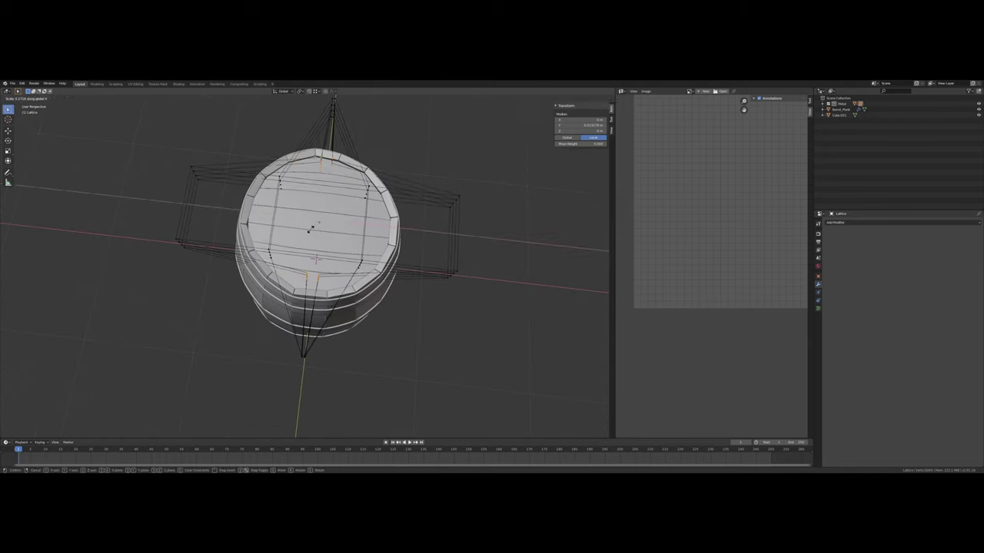
click(316, 226)
middle_drag(316, 226, 396, 296)
scroll(380, 223, up, 4)
Try moving the corner columns and the end columns on one Y side of the lattice inward along Y.
drag(402, 302, 526, 182)
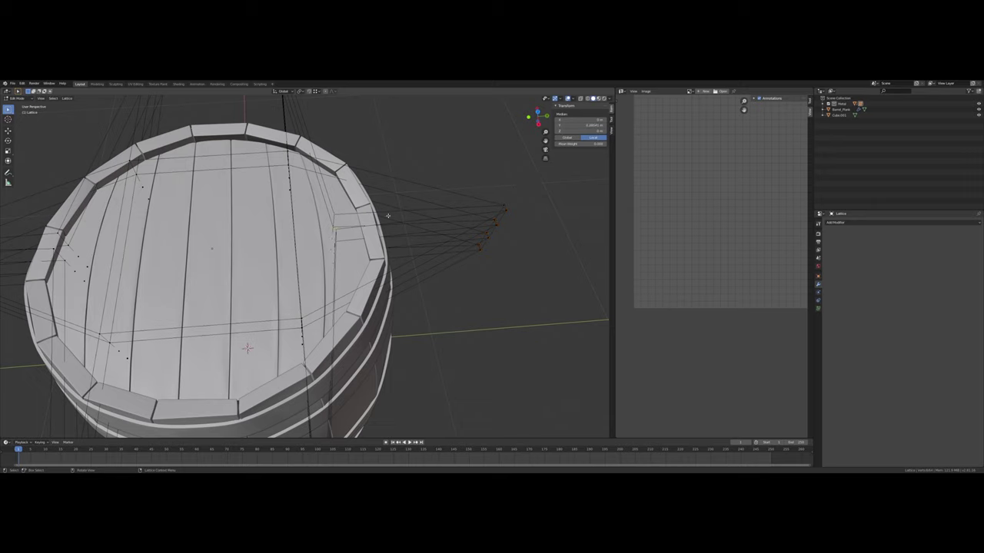
key(g)
key(y)
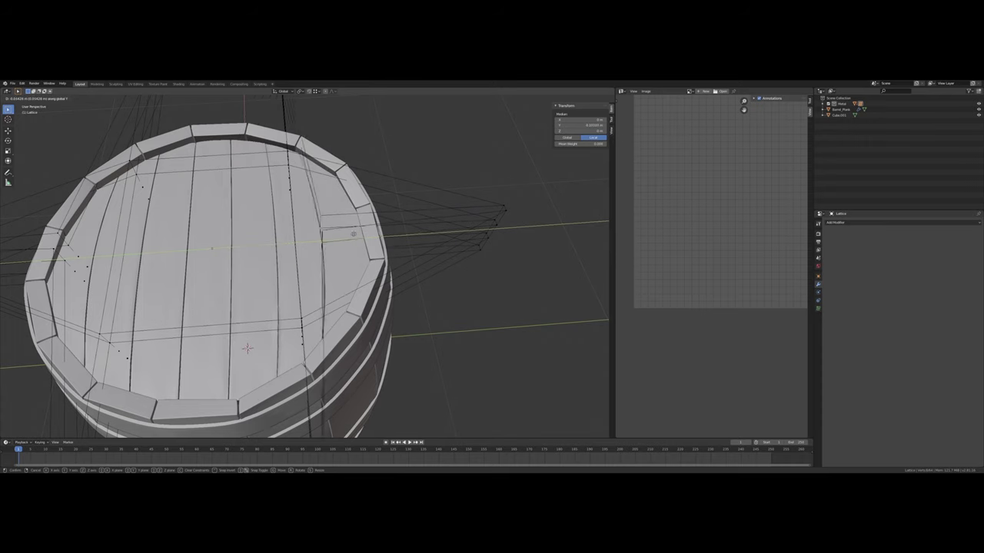
click(414, 234)
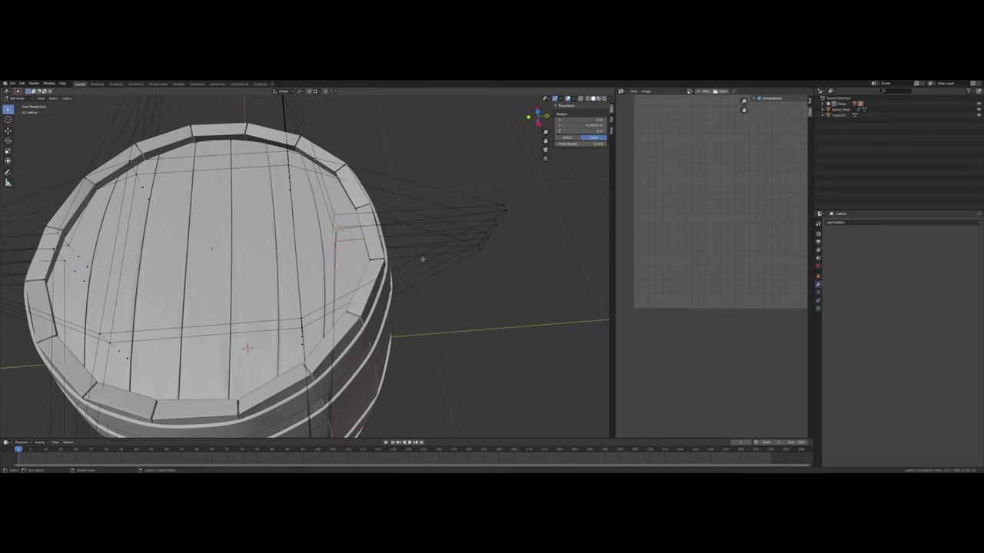
drag(423, 259, 532, 192)
key(y)
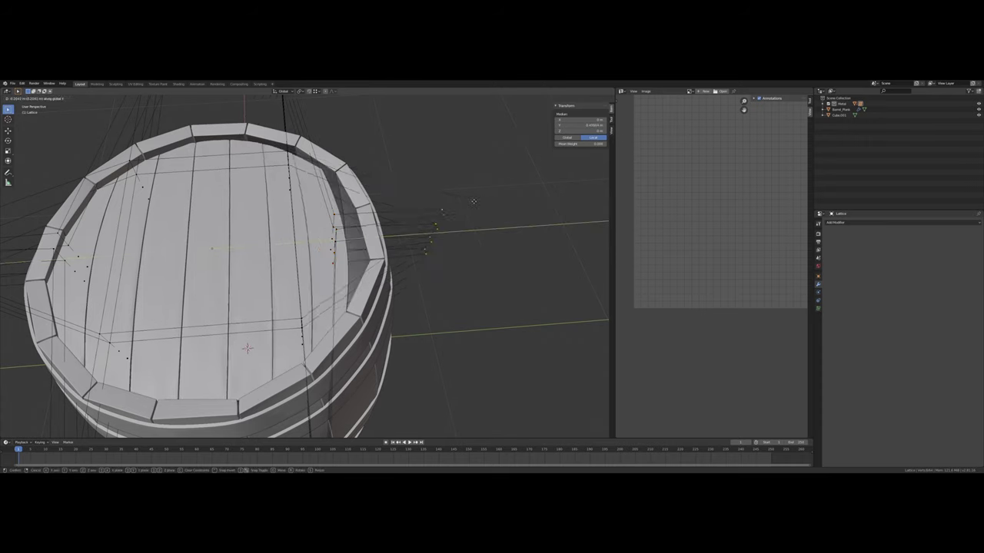
right_click(499, 202)
key(ctrl+z)
Select the interior lattice columns near one Y side and move them along Y to adjust the lid's edge.
middle_drag(254, 291, 325, 372)
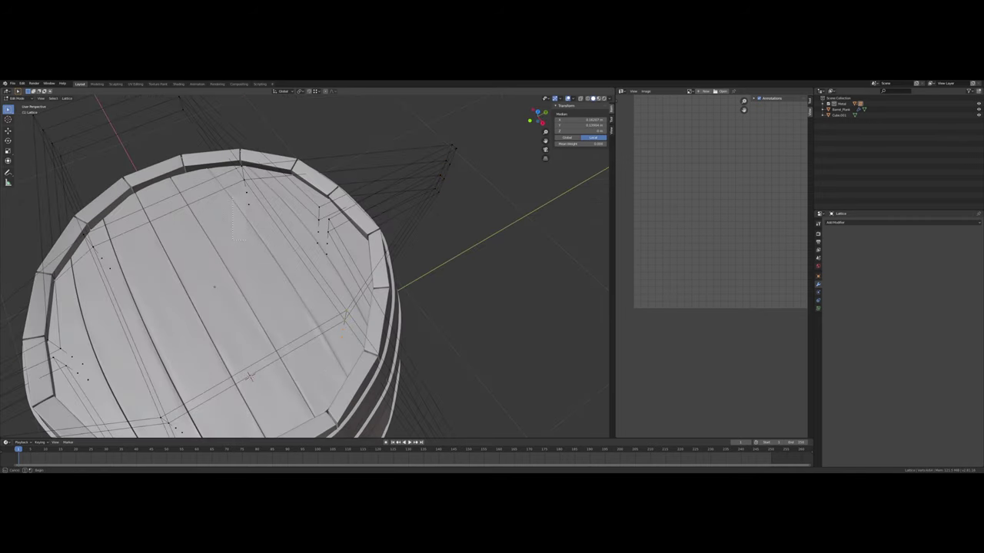
middle_drag(451, 230, 439, 219)
key(g)
key(y)
click(428, 226)
middle_drag(428, 226, 367, 227)
Return to Object Mode, select the Barrel_Plank object, clear the selection and inspect the lid's fit in the barrel.
key(Tab)
click(434, 327)
middle_drag(433, 328, 472, 331)
middle_drag(349, 306, 366, 232)
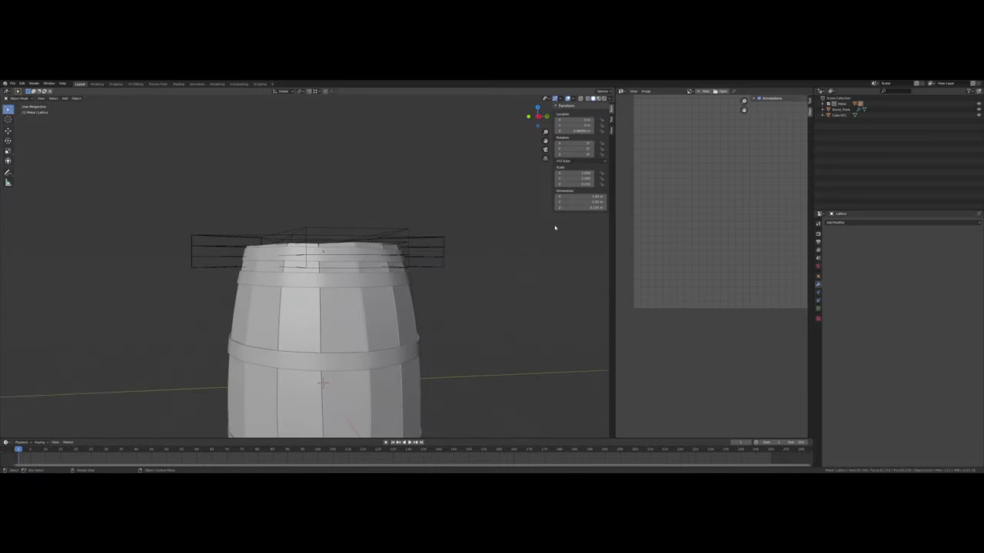
click(839, 110)
click(483, 285)
middle_drag(482, 285, 474, 321)
middle_drag(448, 288, 571, 225)
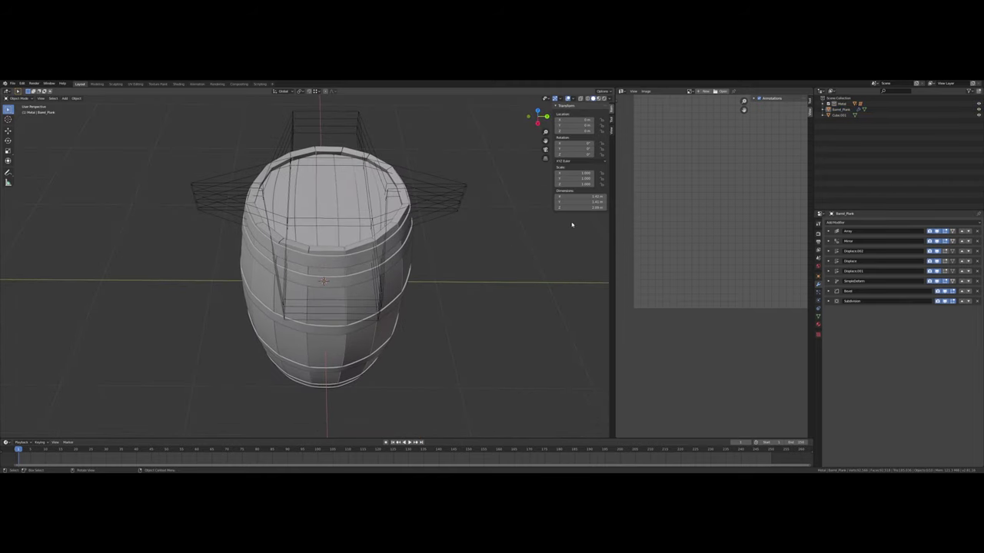
Move the Lattice and the lid's Cube object out of the Metal collection into the Scene Collection, and collapse Metal.
click(828, 104)
click(842, 150)
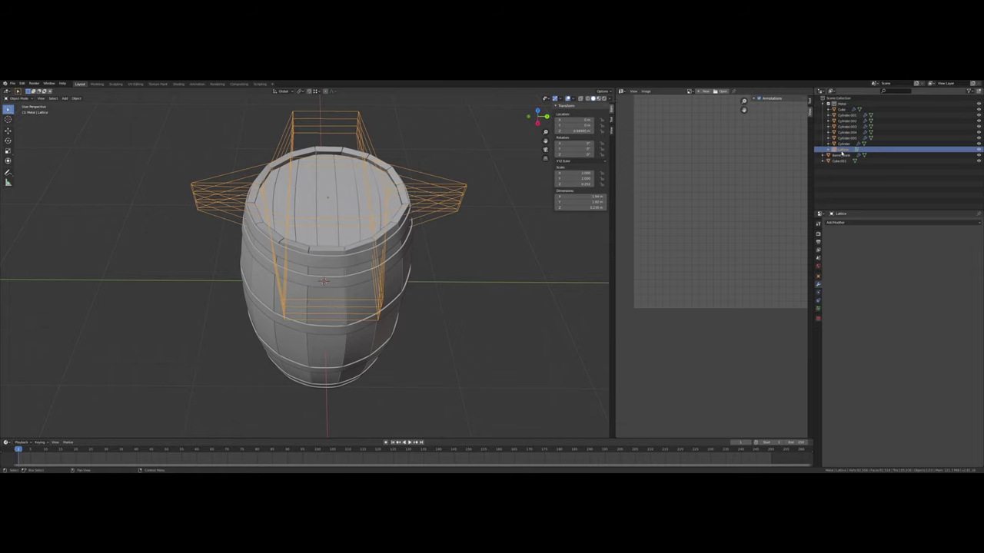
drag(841, 152, 837, 165)
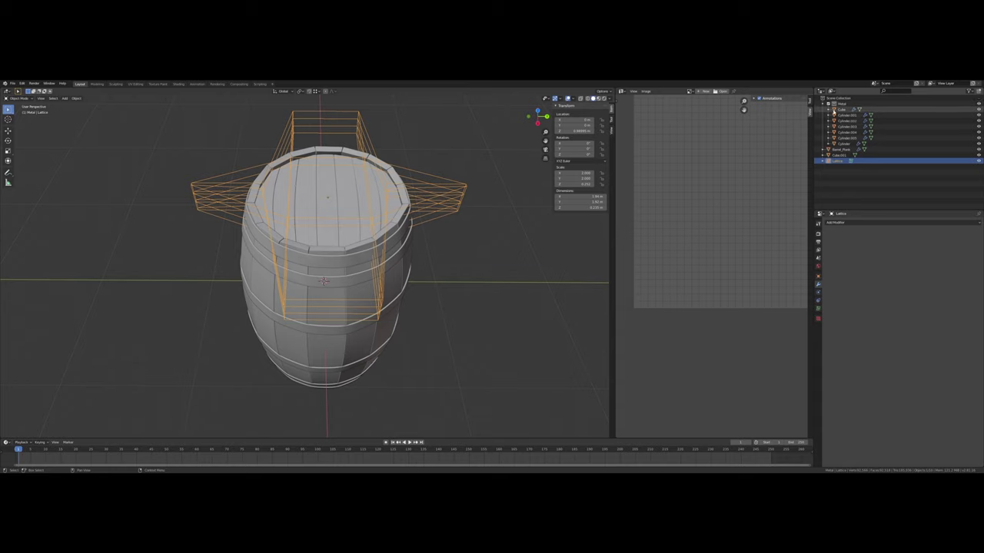
click(837, 110)
drag(838, 110, 837, 171)
click(822, 104)
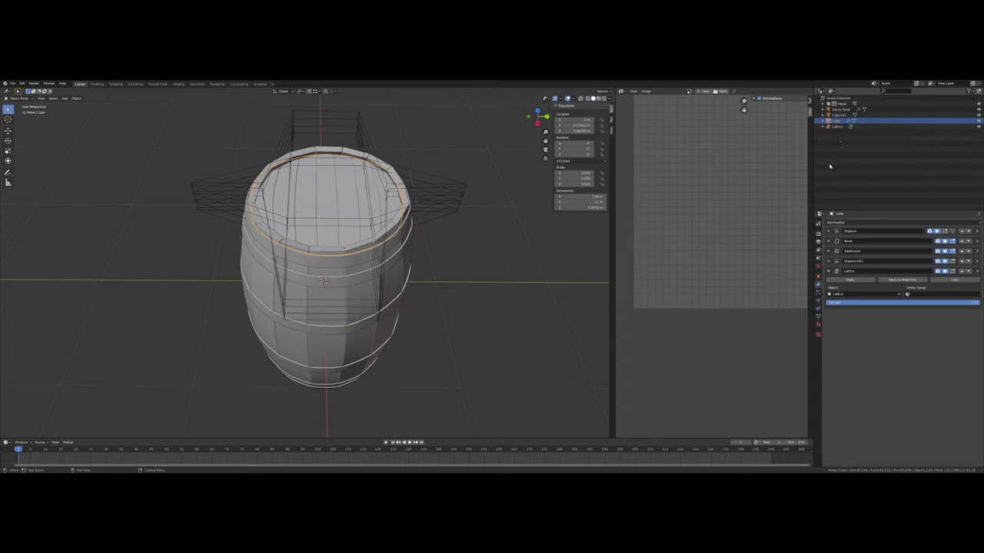
click(832, 169)
Examine the lid's fit and height within the barrel's rim from the side and up close.
middle_drag(415, 242, 399, 185)
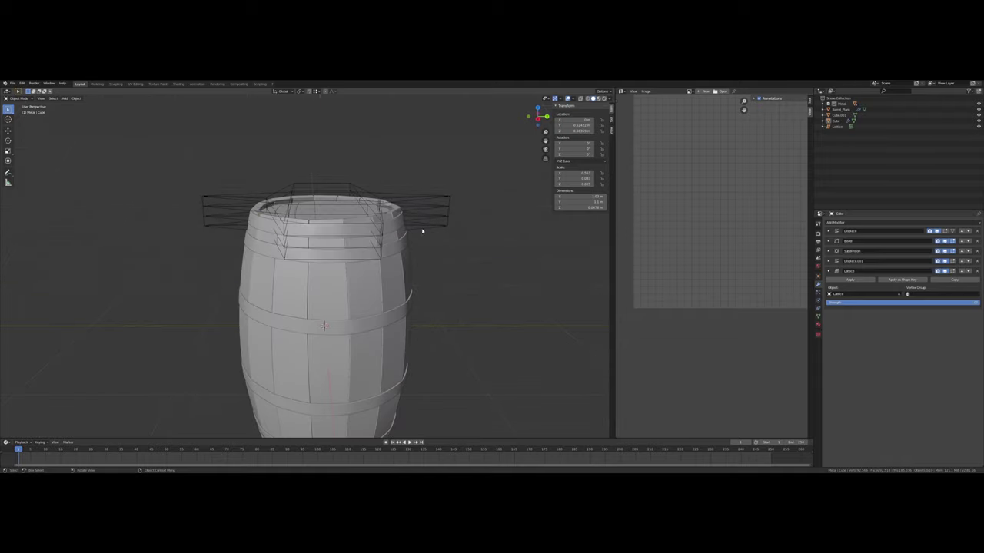
middle_drag(433, 235, 379, 237)
scroll(423, 238, up, 5)
middle_drag(324, 183, 325, 190)
scroll(325, 189, down, 5)
middle_drag(311, 243, 319, 301)
scroll(315, 273, down, 4)
scroll(326, 288, up, 6)
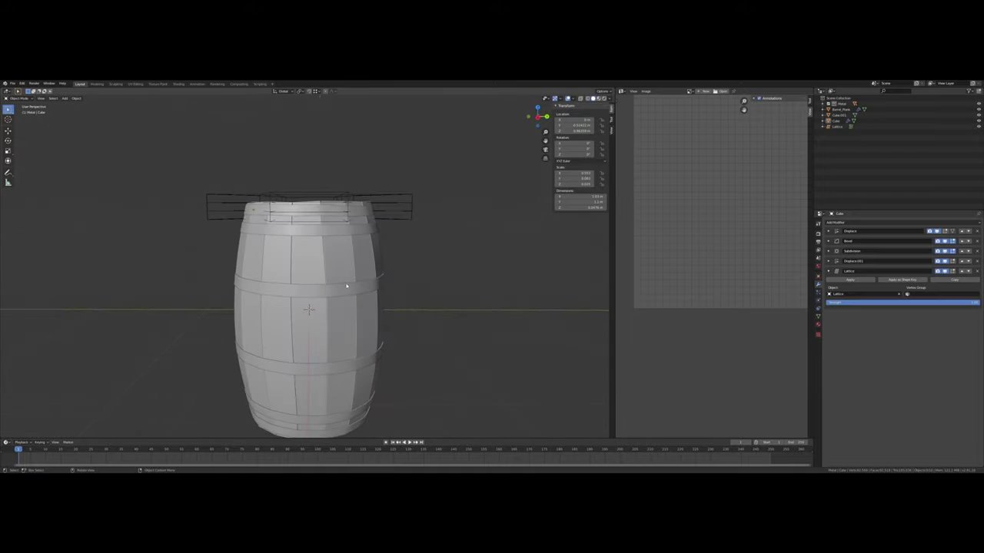